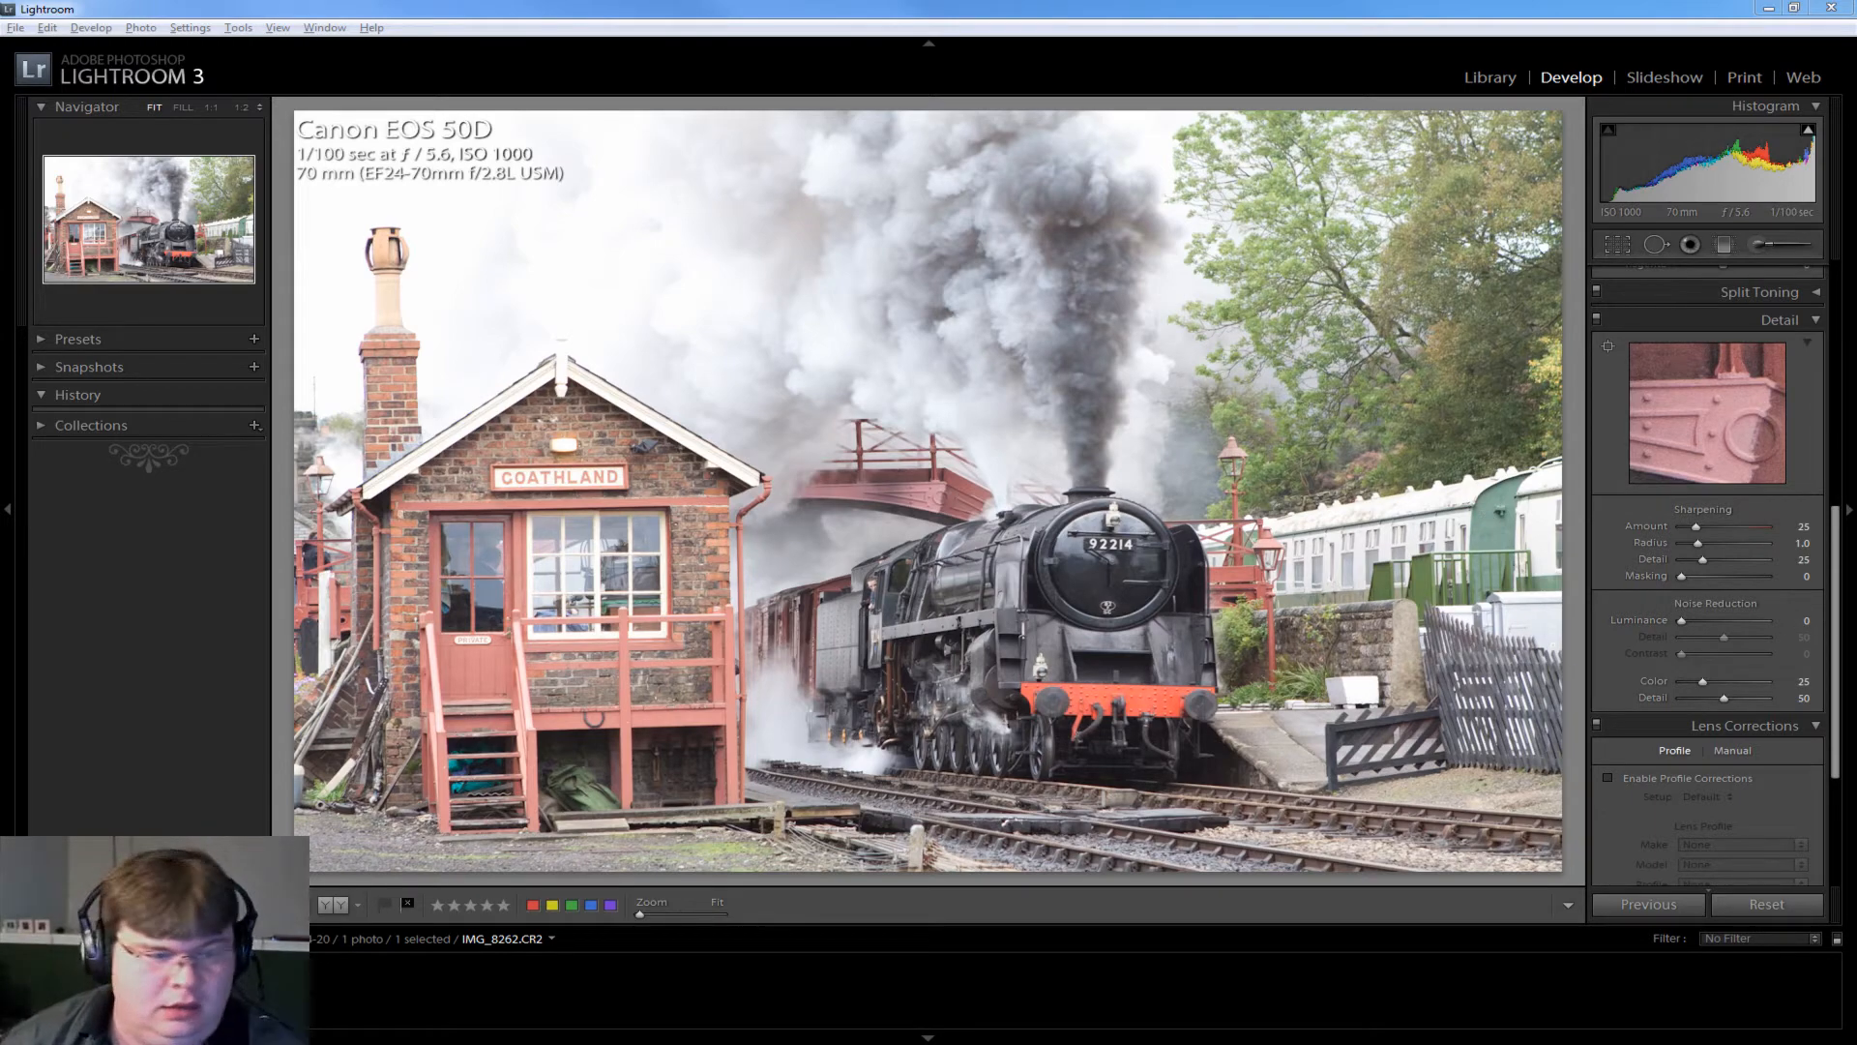
# Create a virtual copy of IMG_8262.CR2 and enable lens profile corrections on the copy.
pyautogui.rightClick(48, 982)
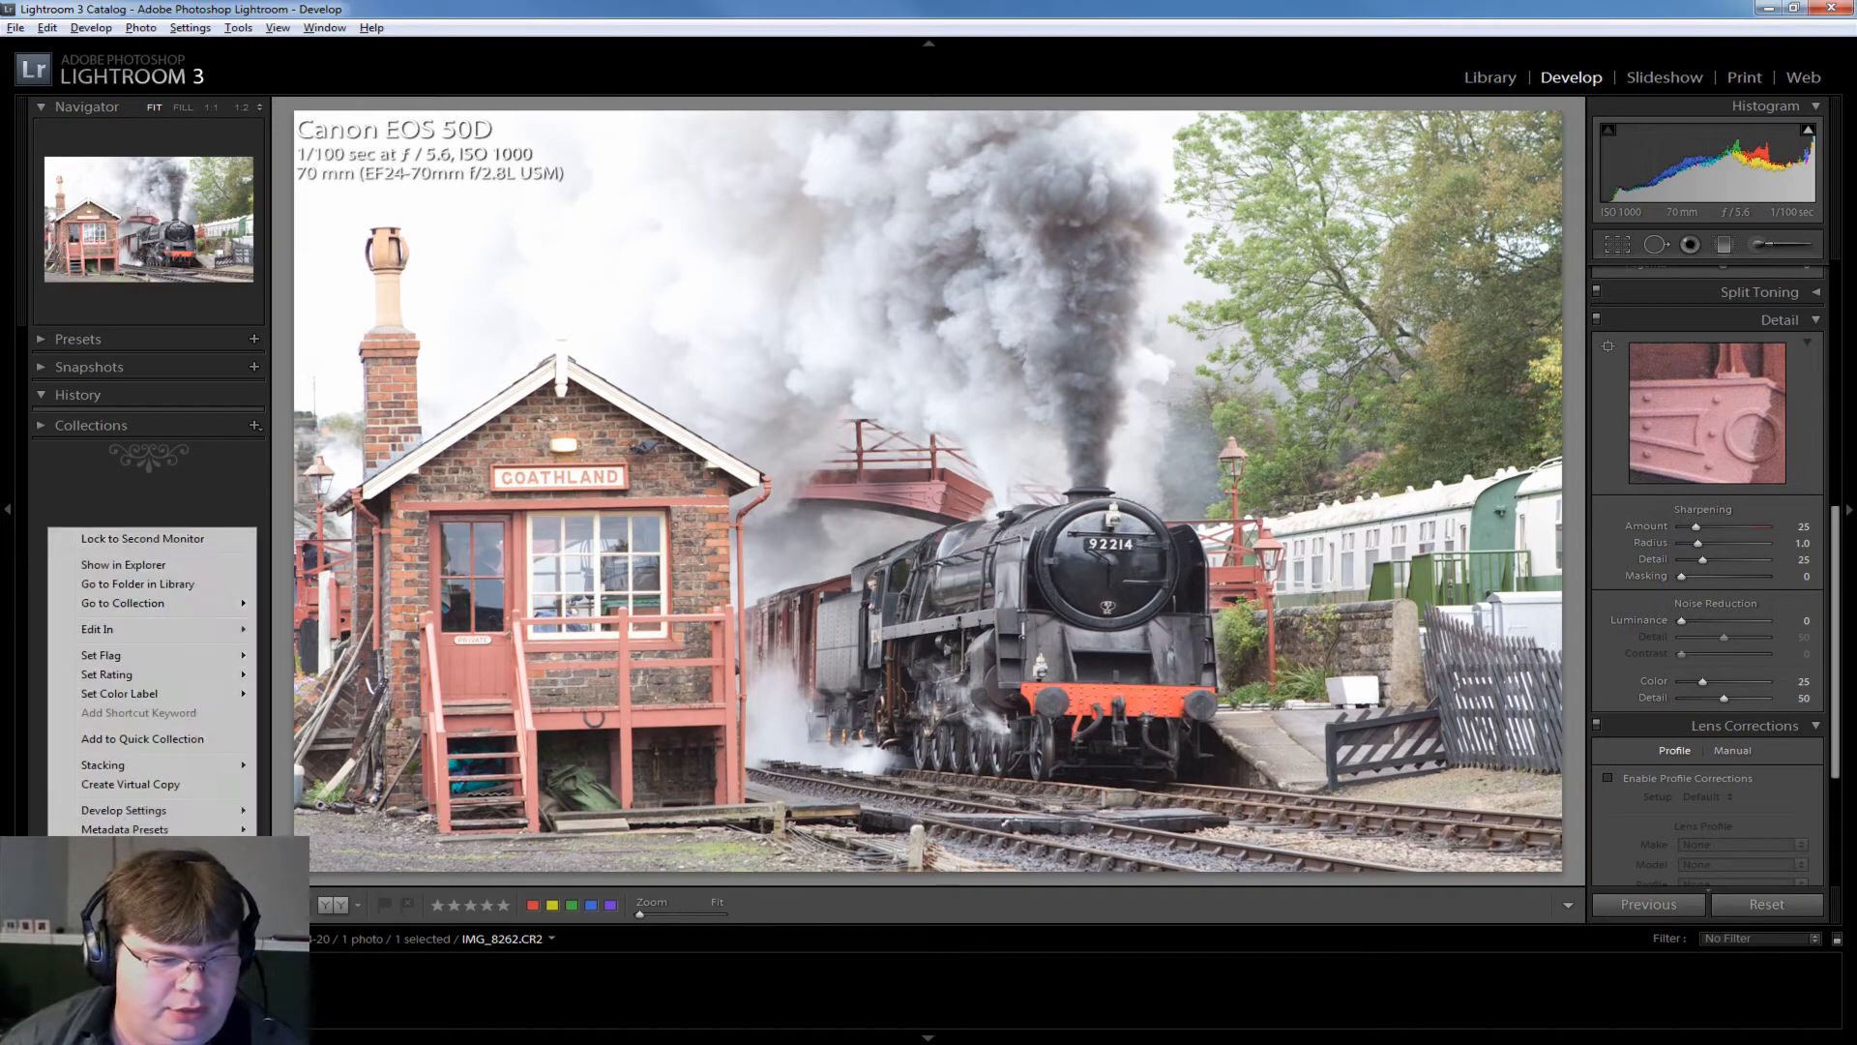
pyautogui.click(168, 786)
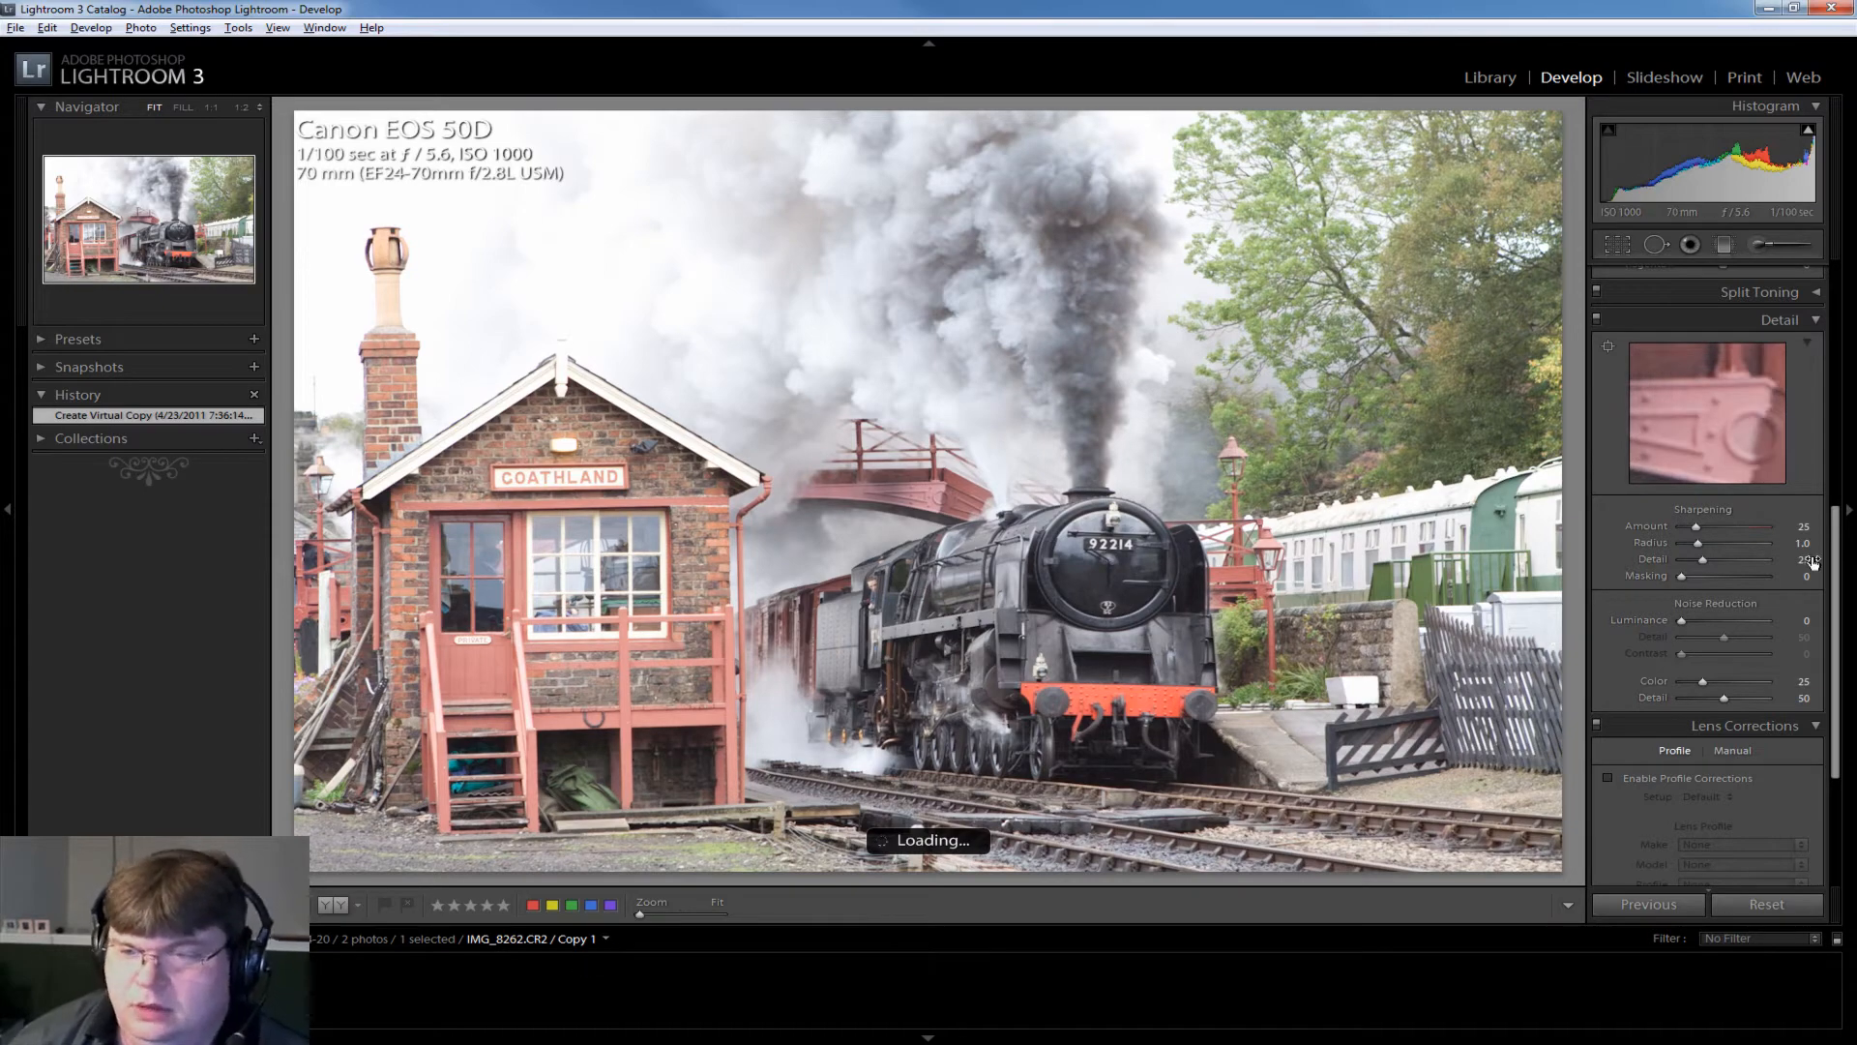
pyautogui.scroll(-3, 1837, 551)
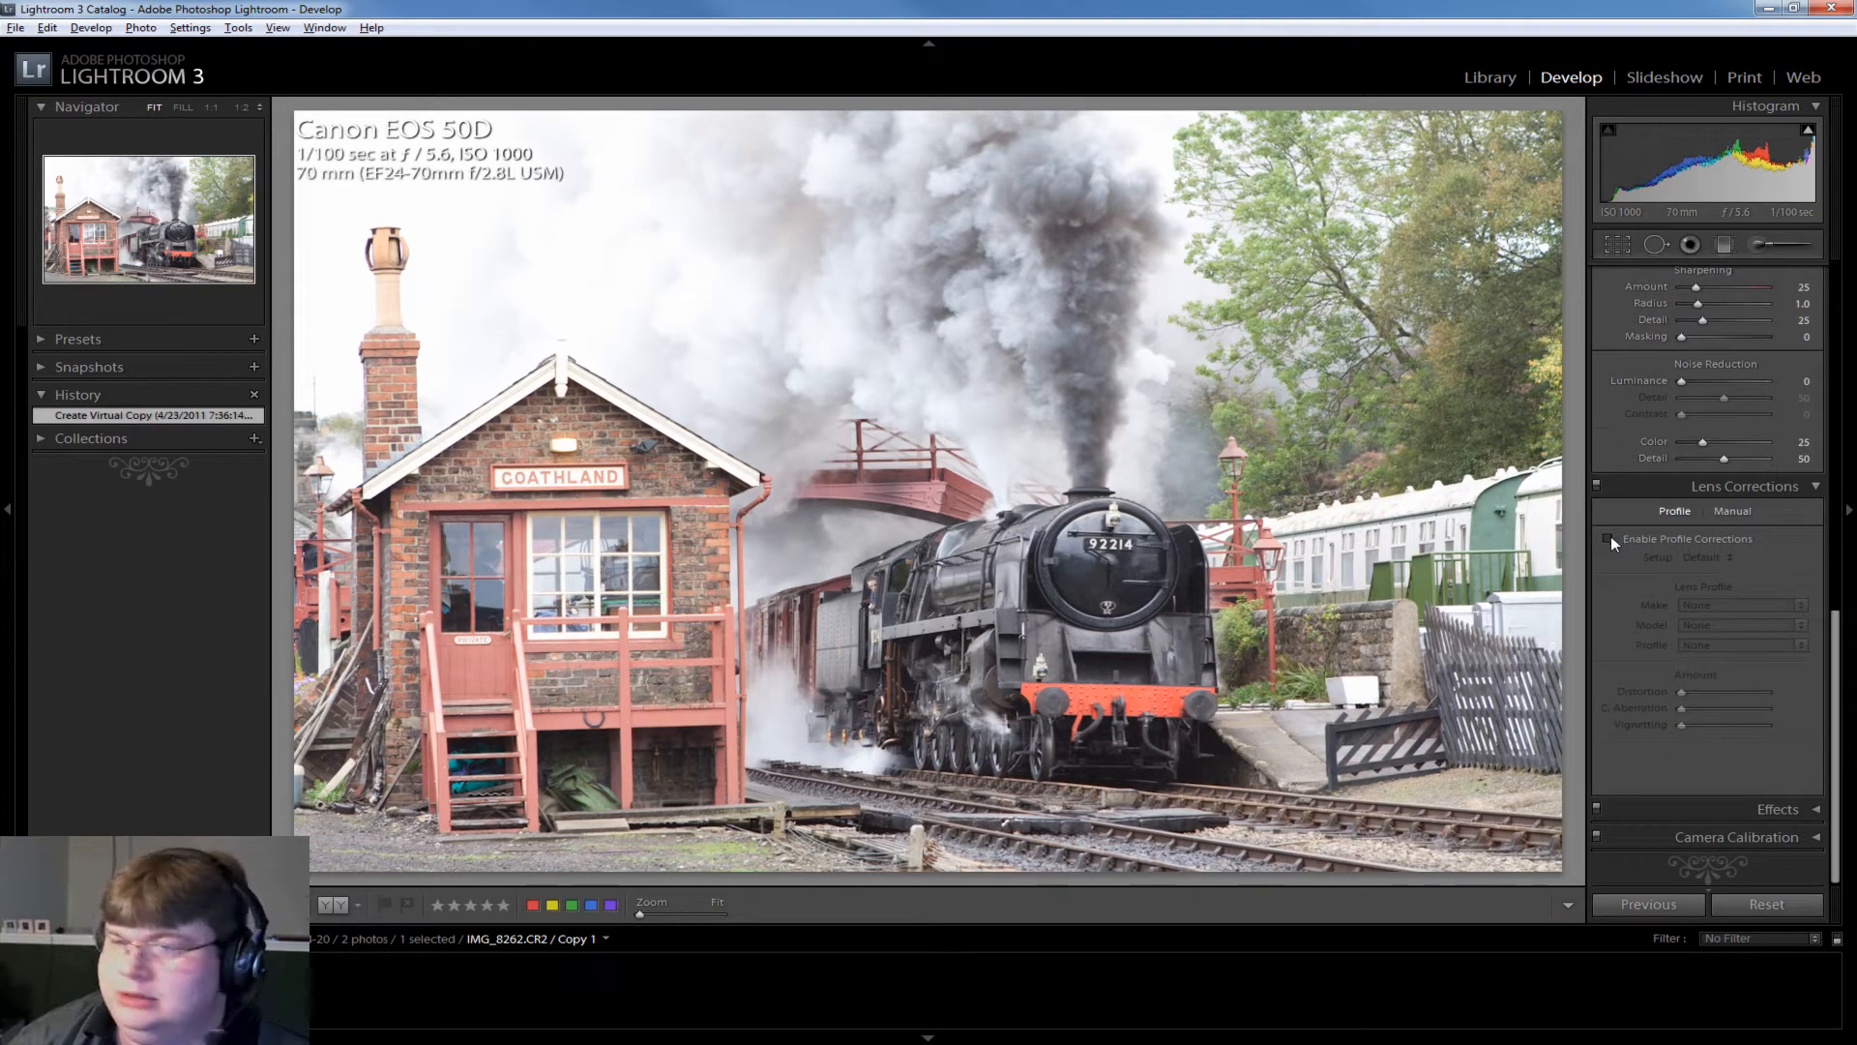
pyautogui.click(1610, 536)
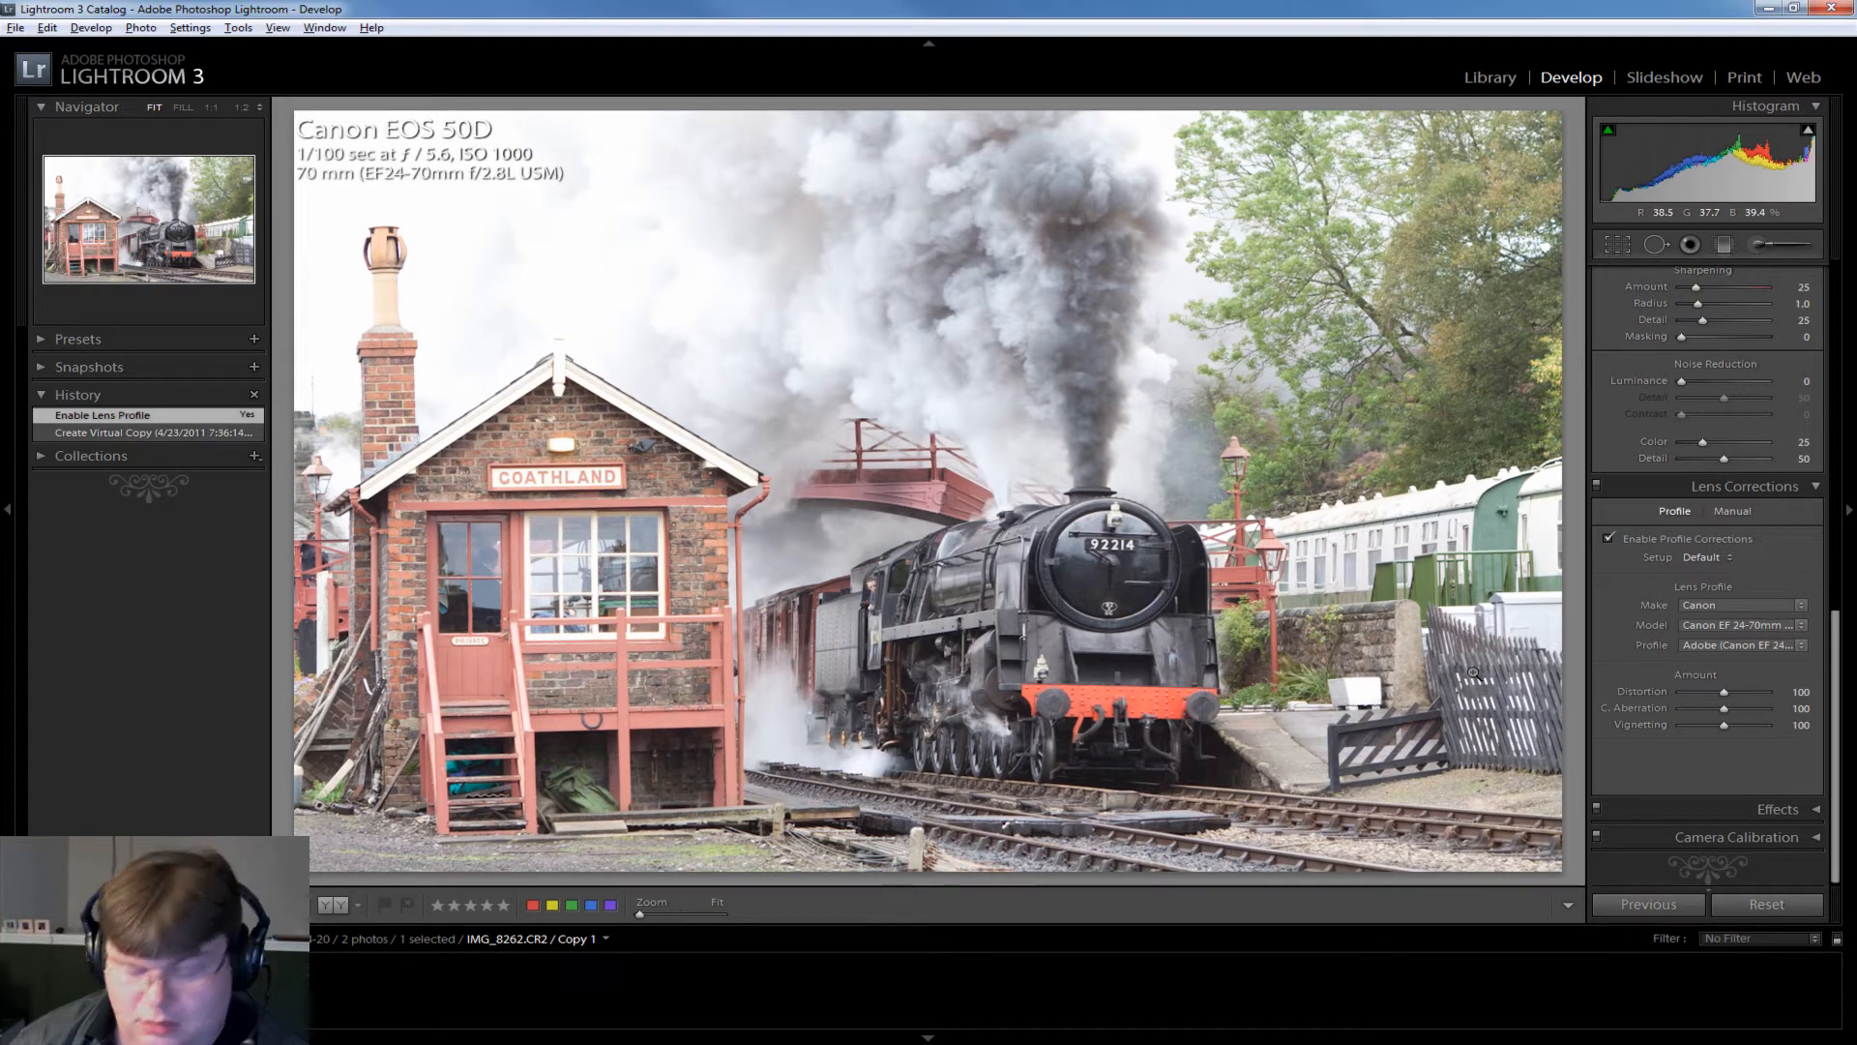
pyautogui.press('\\')
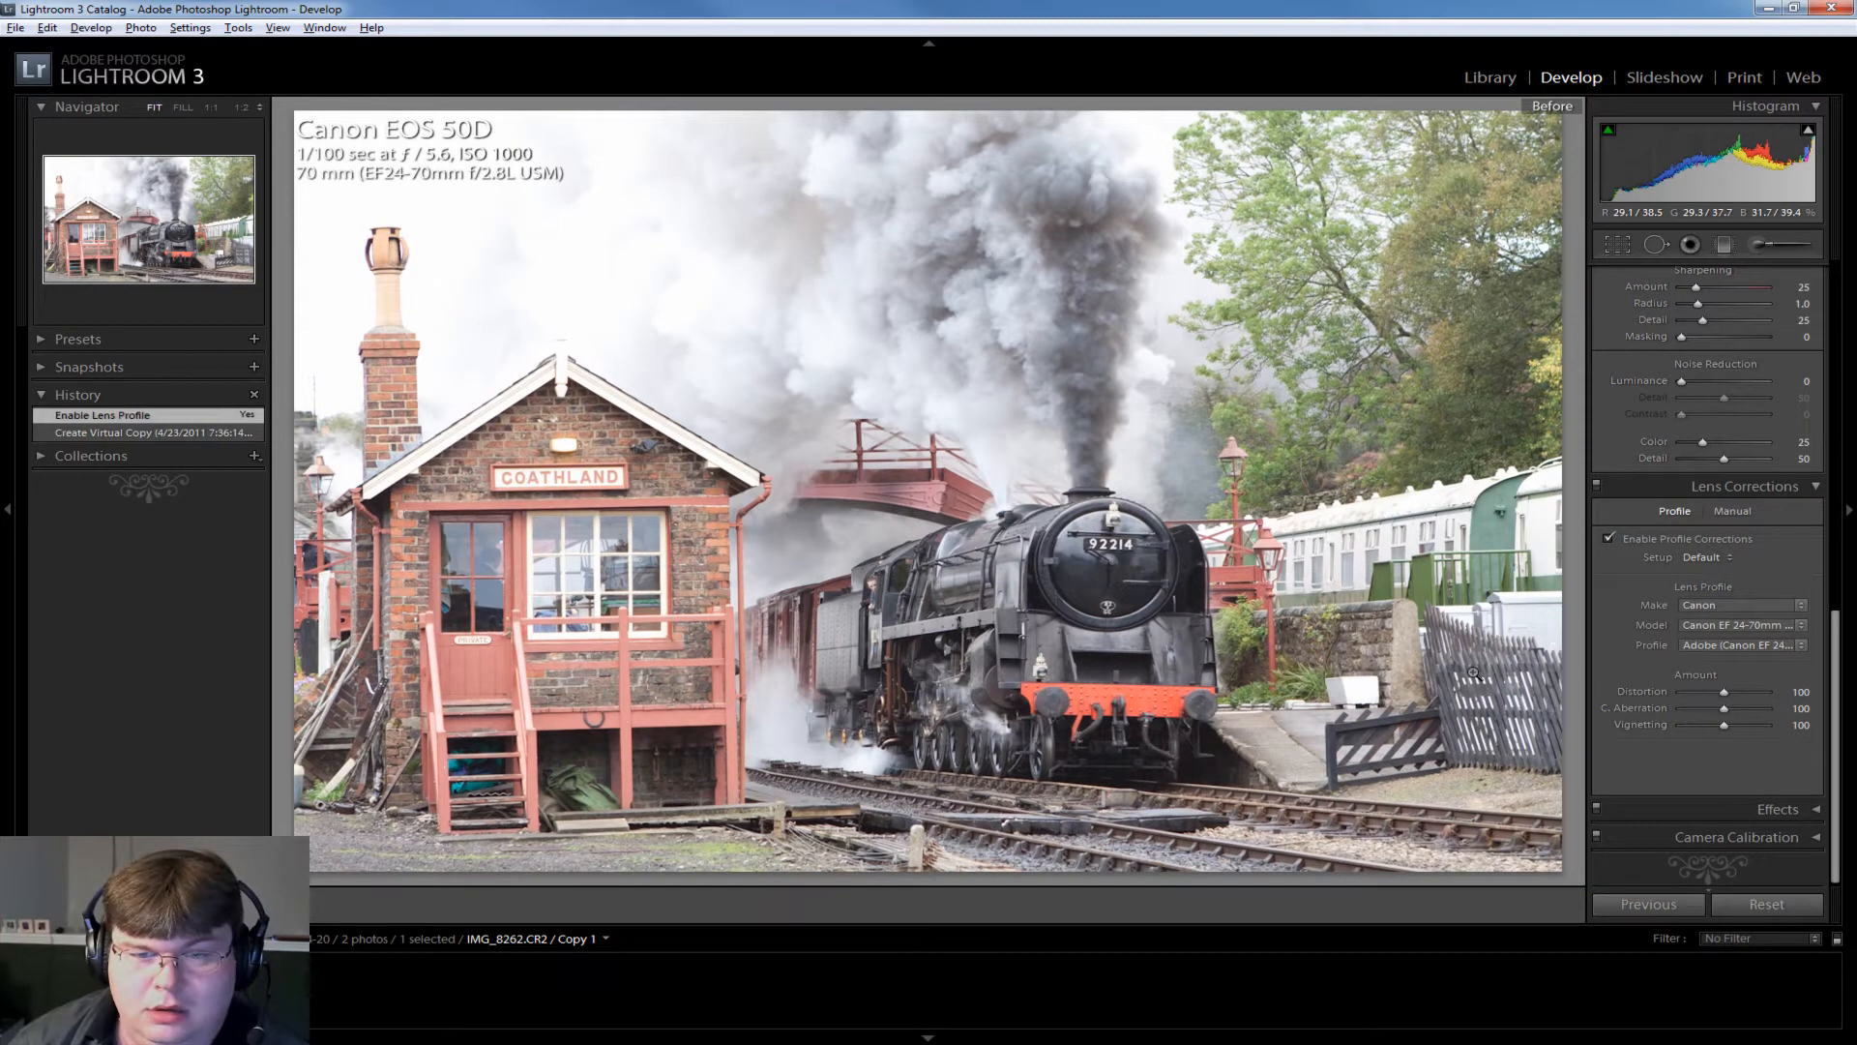
pyautogui.press('\\')
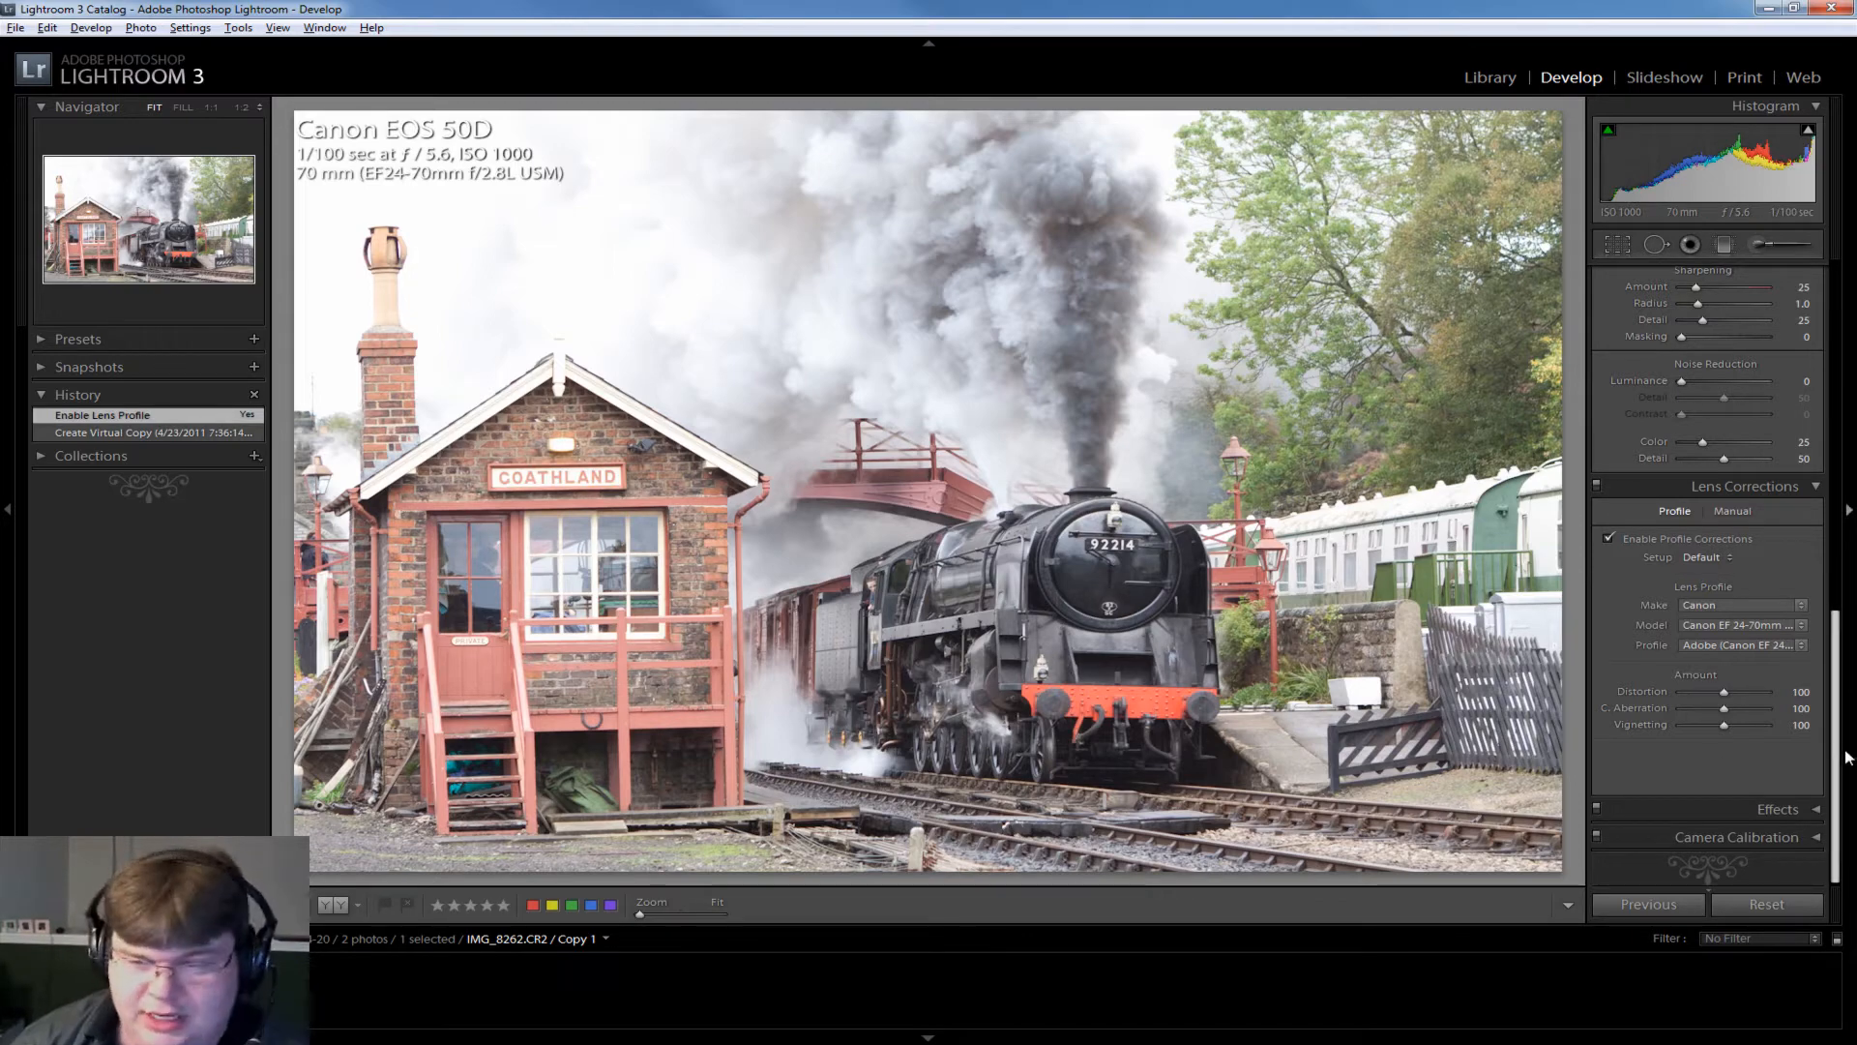
# Lower the photo's exposure to -1.43 in the basic tone settings.
pyautogui.moveTo(1835, 749); pyautogui.dragTo(1835, 339)
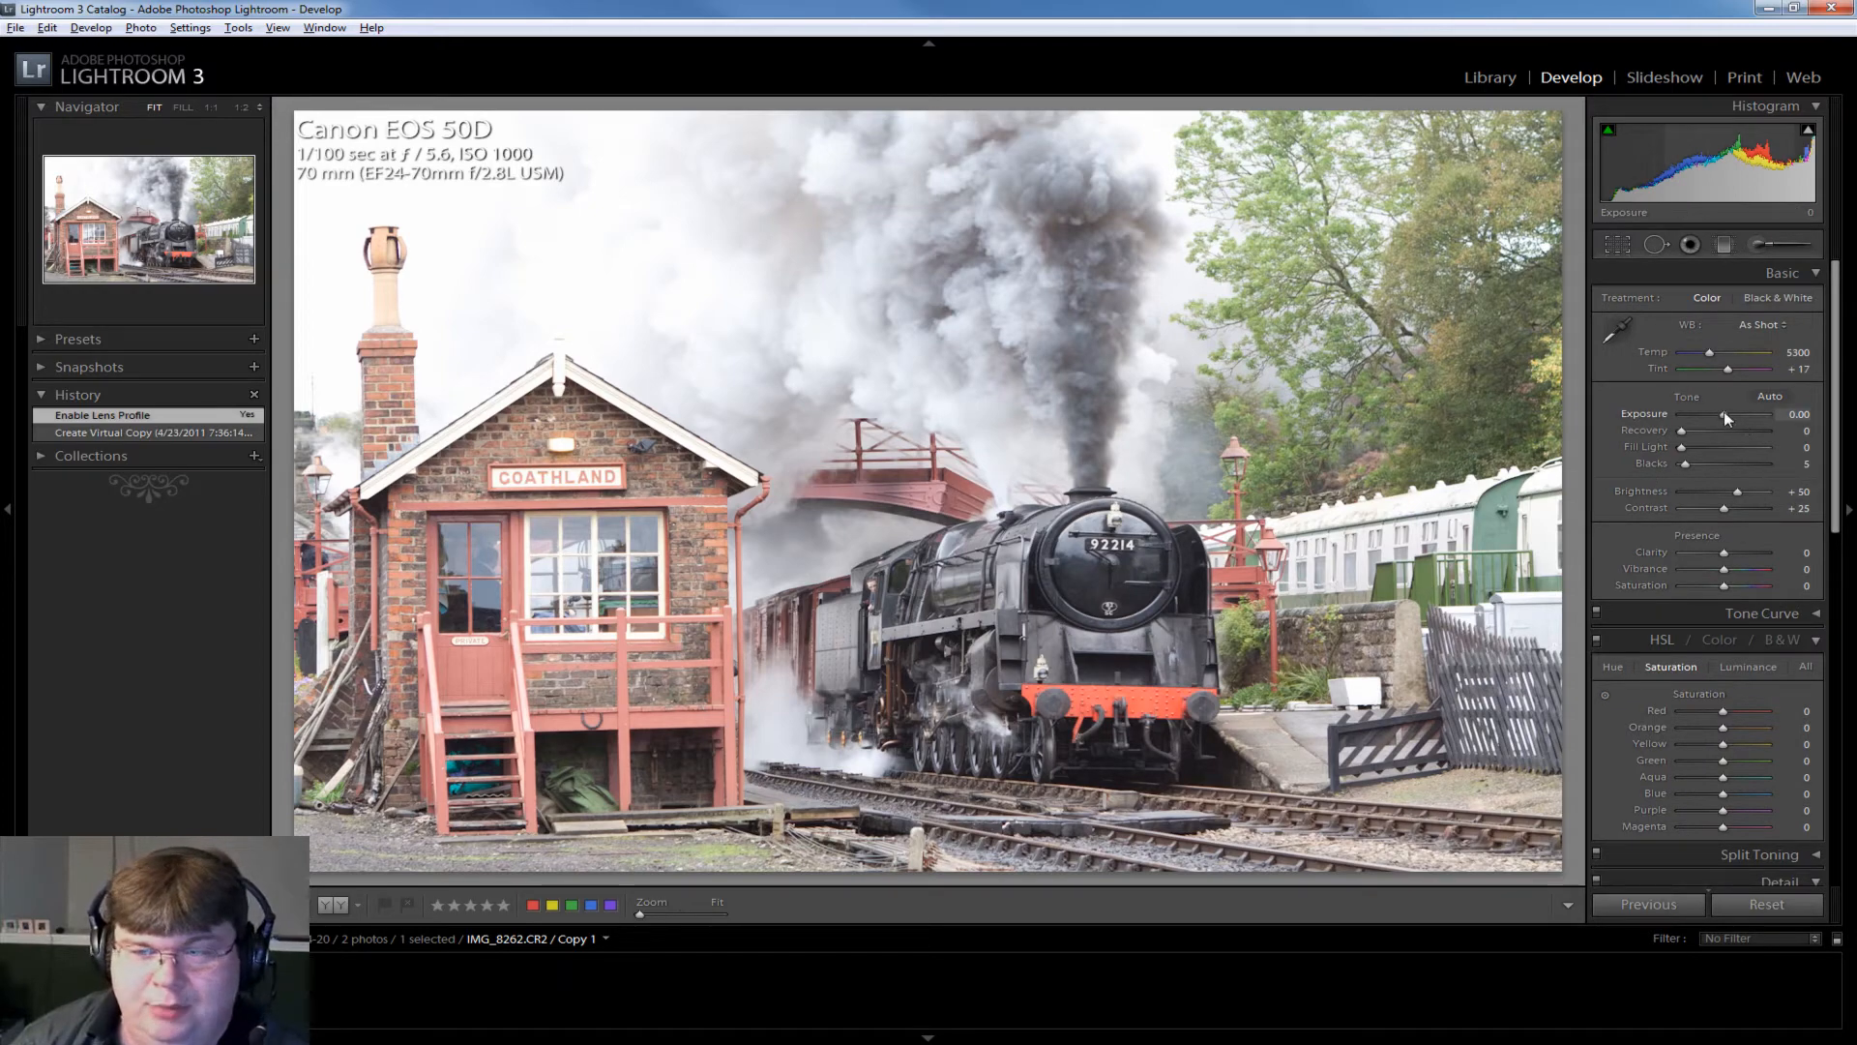
pyautogui.moveTo(1715, 414); pyautogui.dragTo(1709, 414)
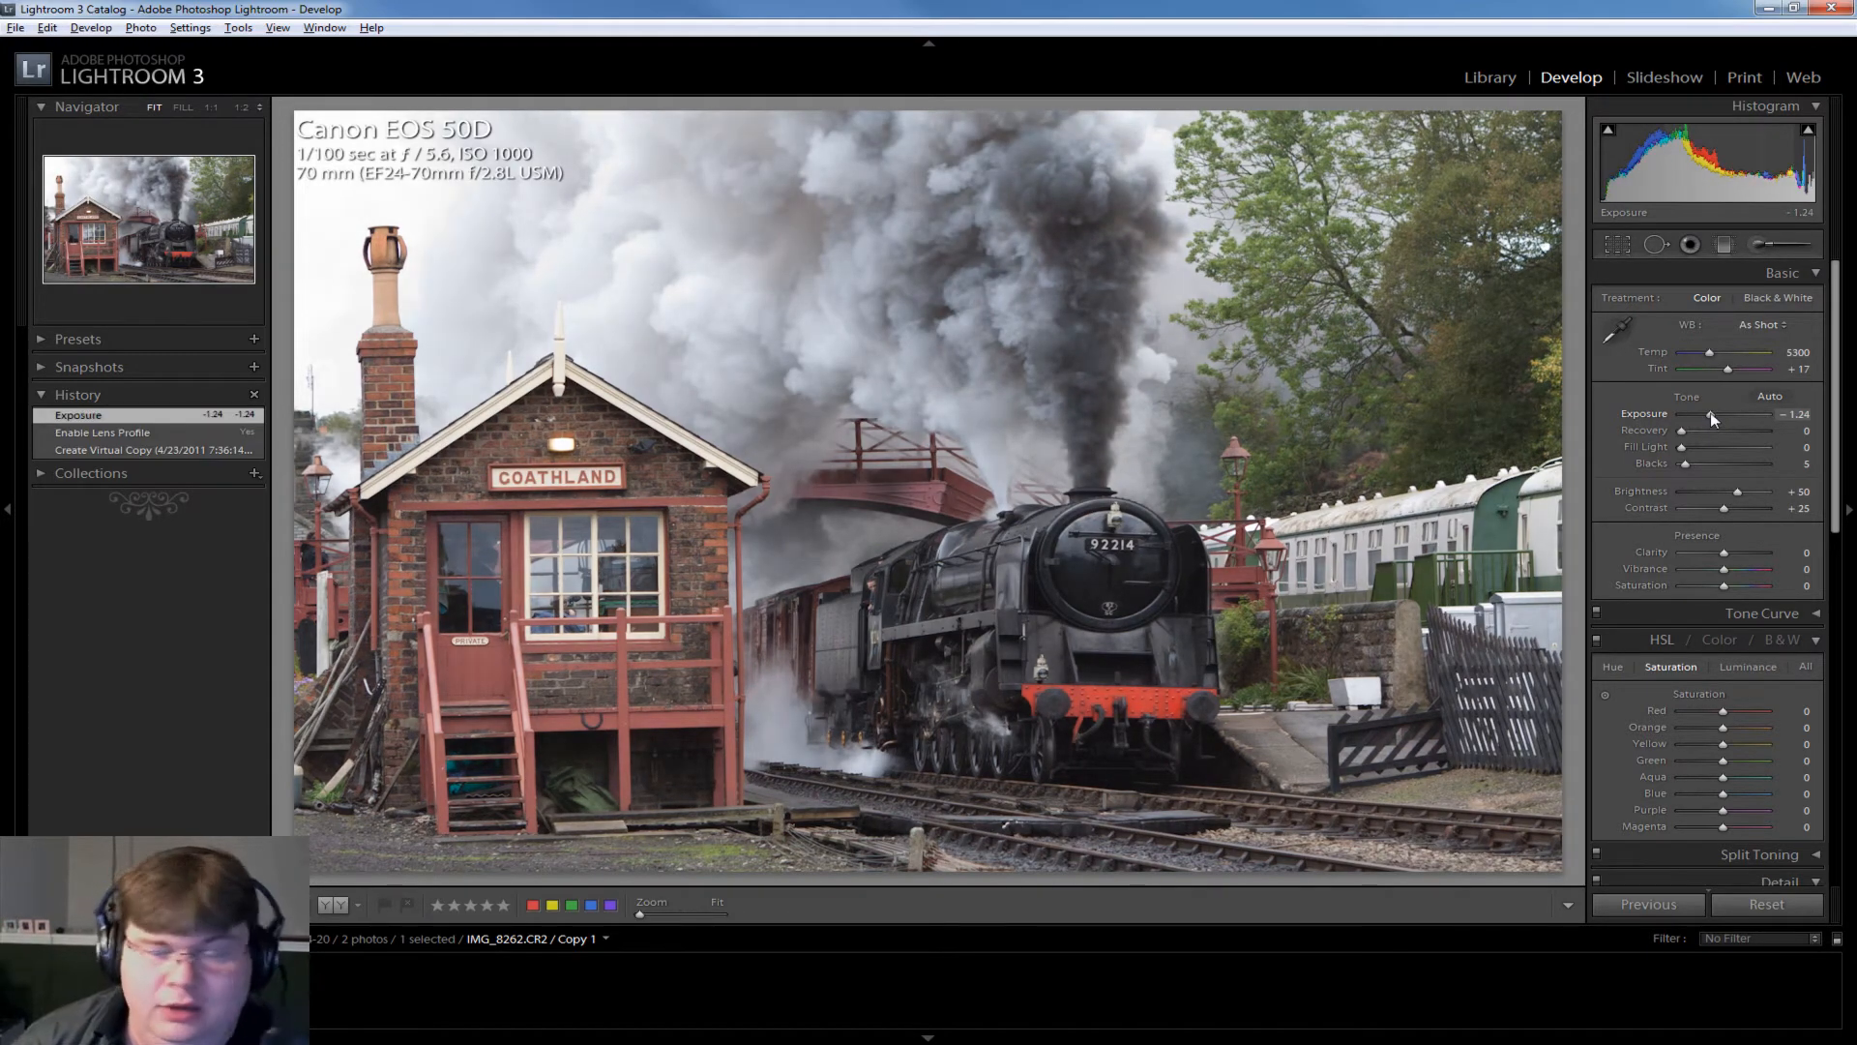
pyautogui.moveTo(1710, 412); pyautogui.dragTo(1664, 415)
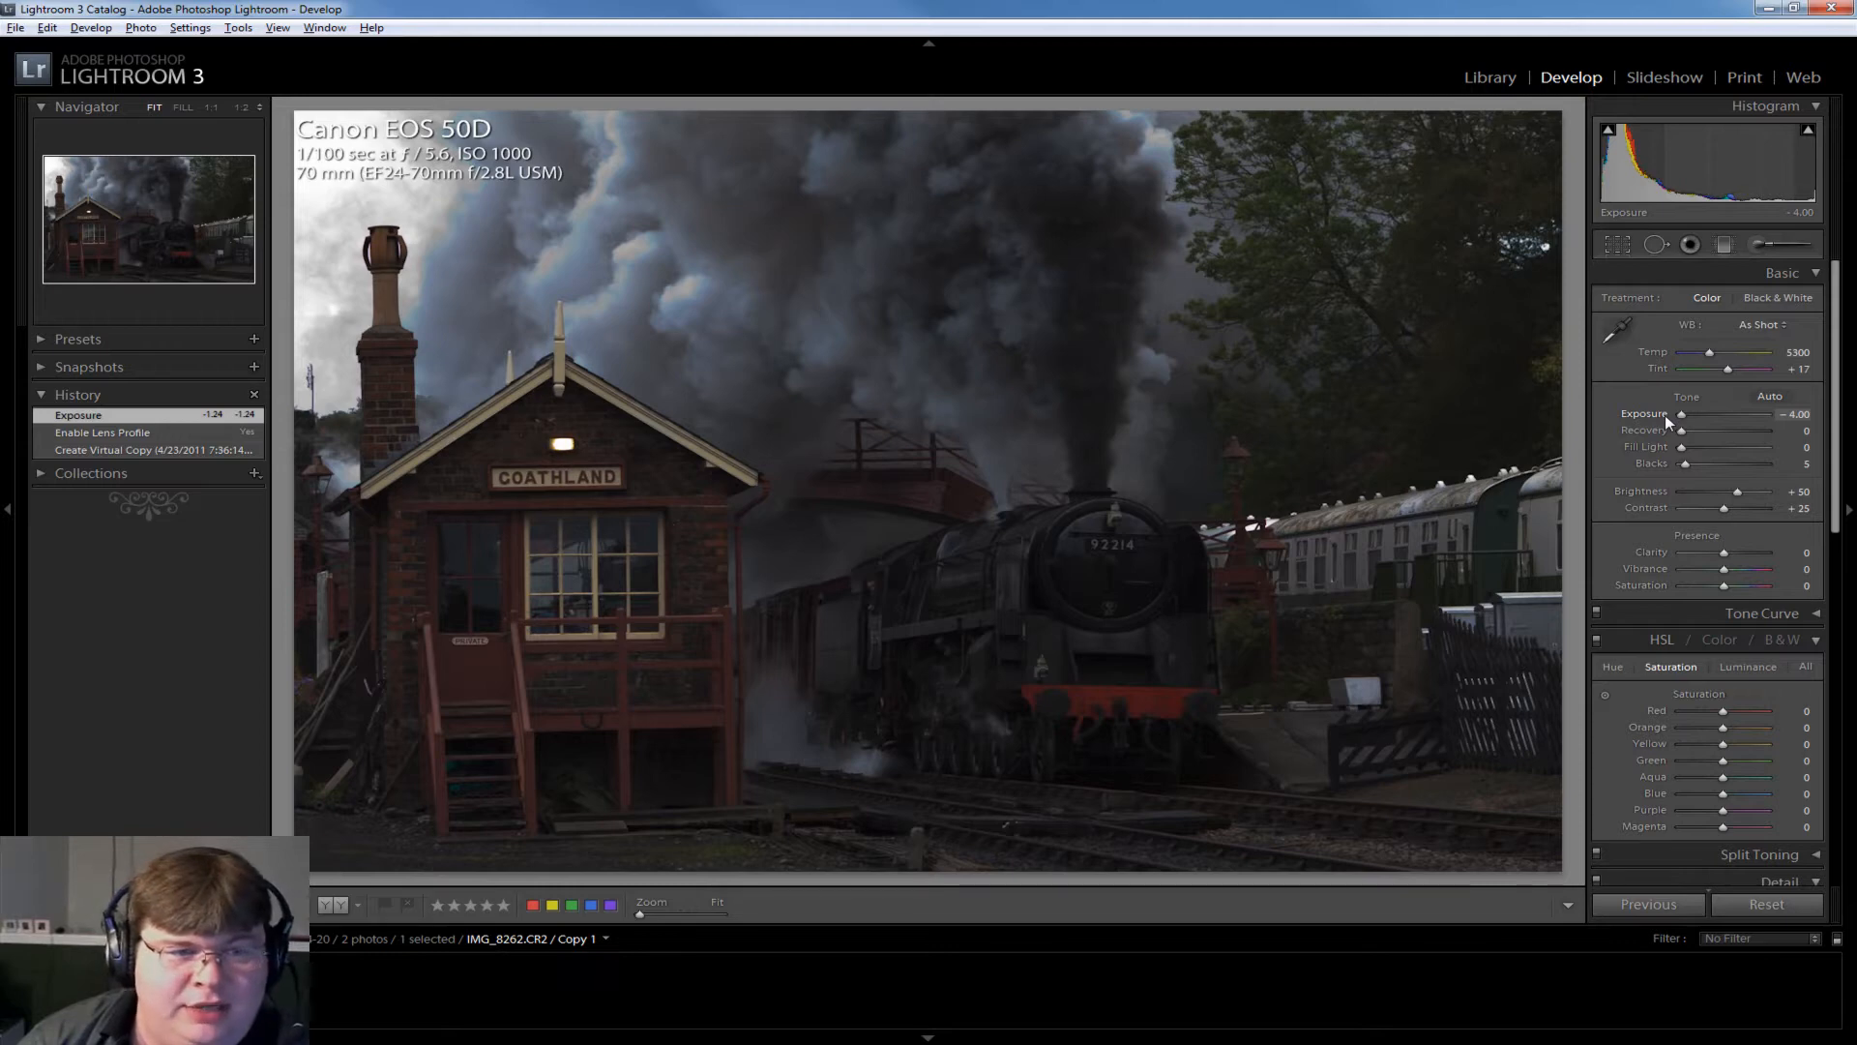
pyautogui.moveTo(1663, 415); pyautogui.dragTo(1663, 415)
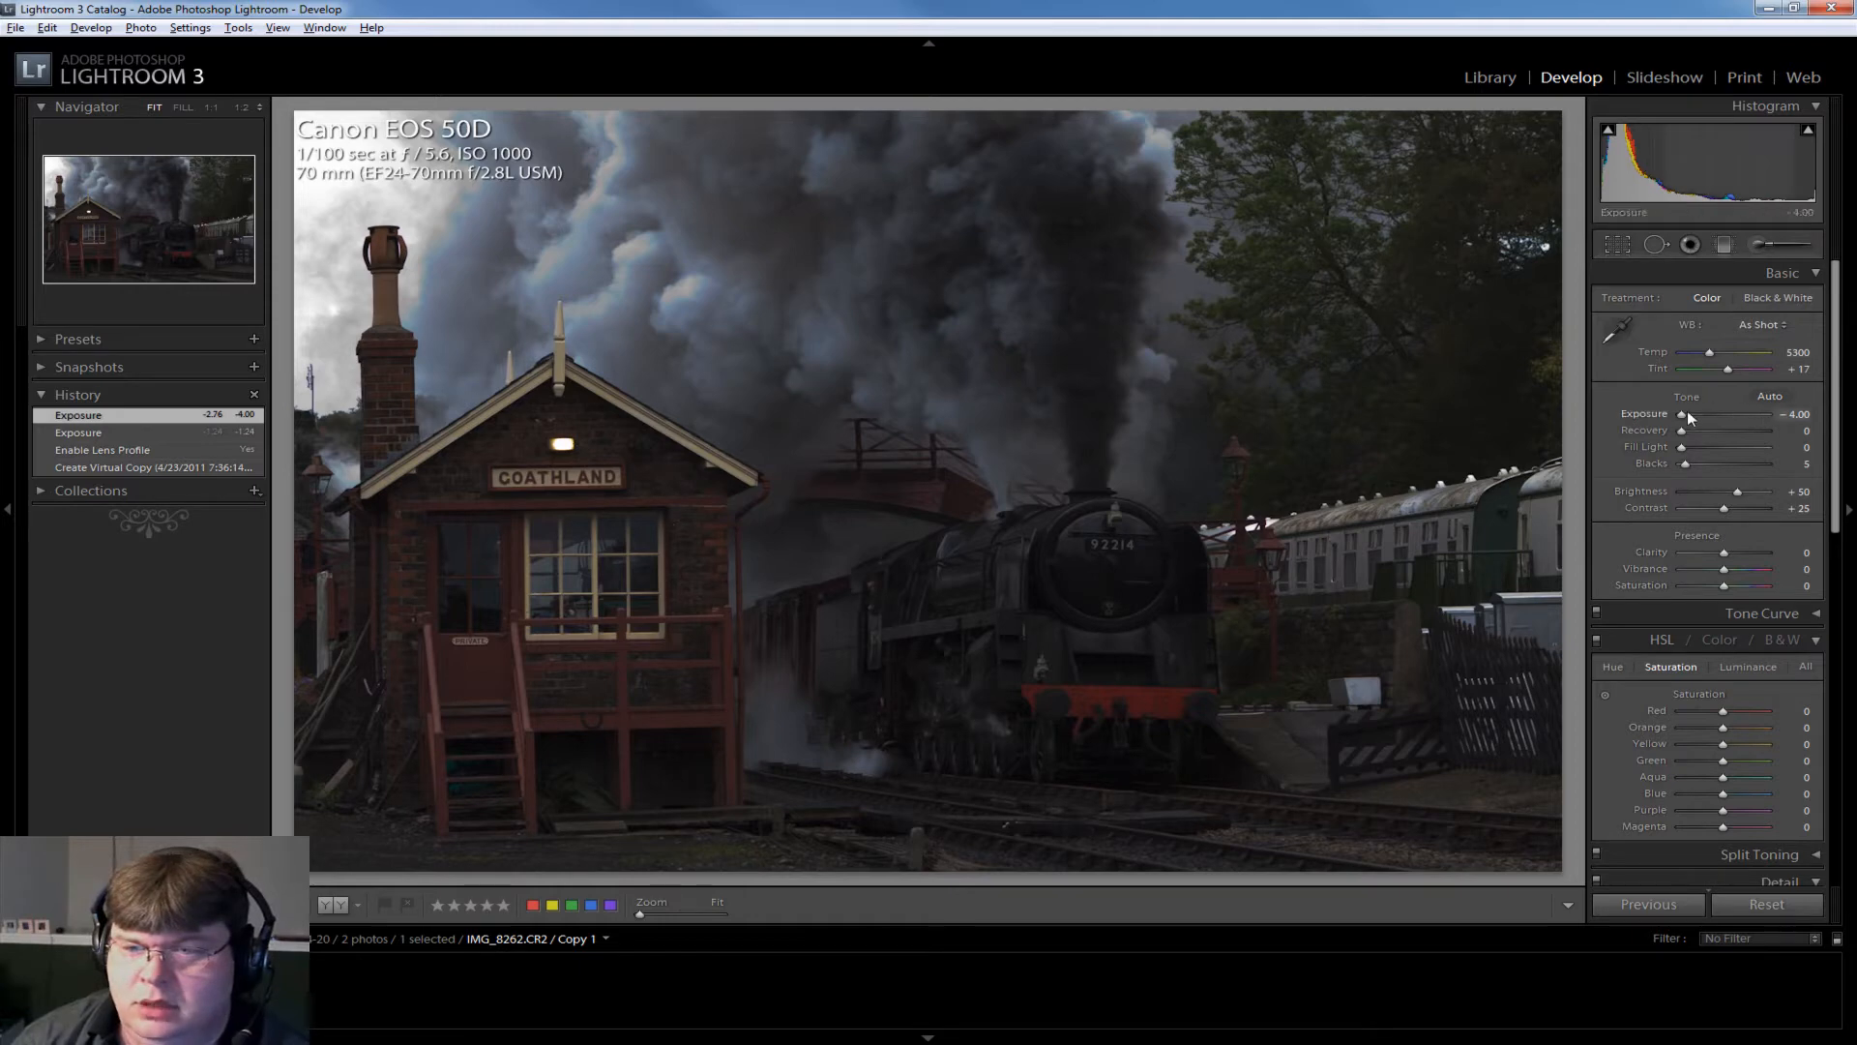
pyautogui.moveTo(1705, 412); pyautogui.dragTo(1658, 412)
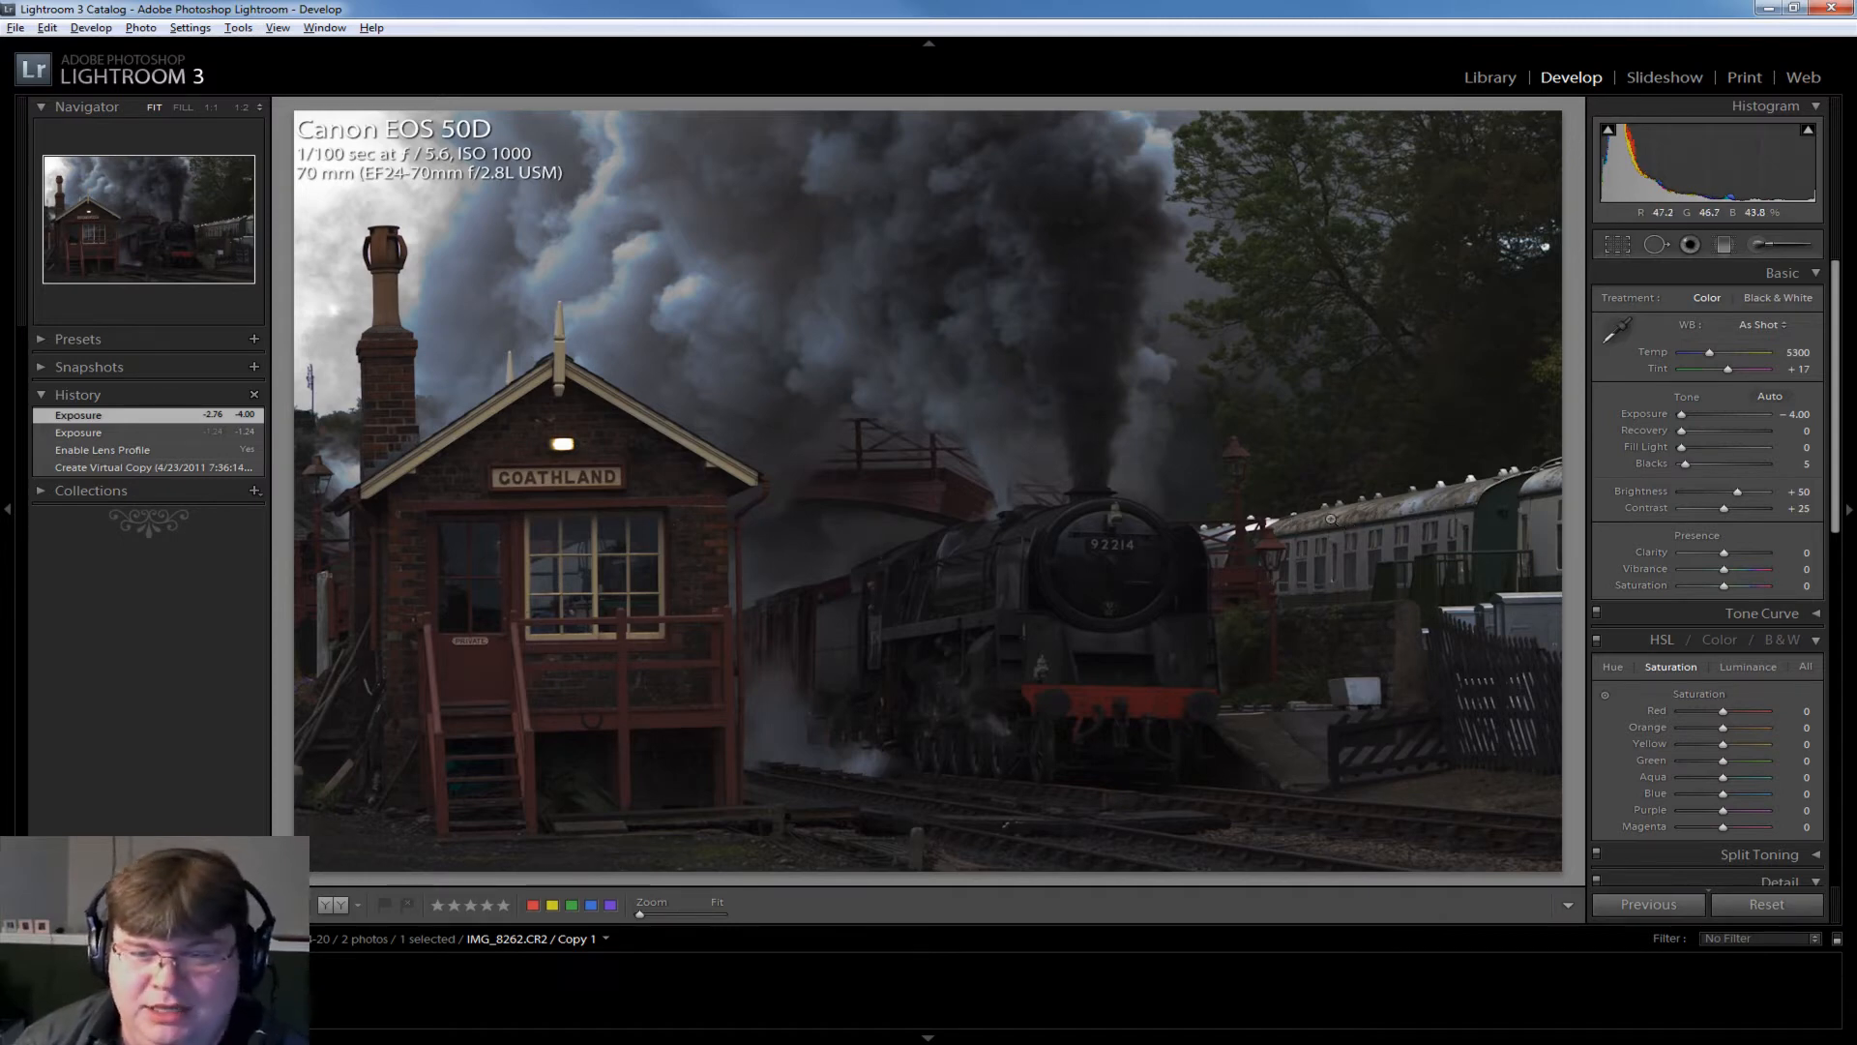
pyautogui.moveTo(1682, 413)
pyautogui.mouseDown()
pyautogui.moveTo(1726, 415)
pyautogui.moveTo(1709, 416)
pyautogui.mouseUp()
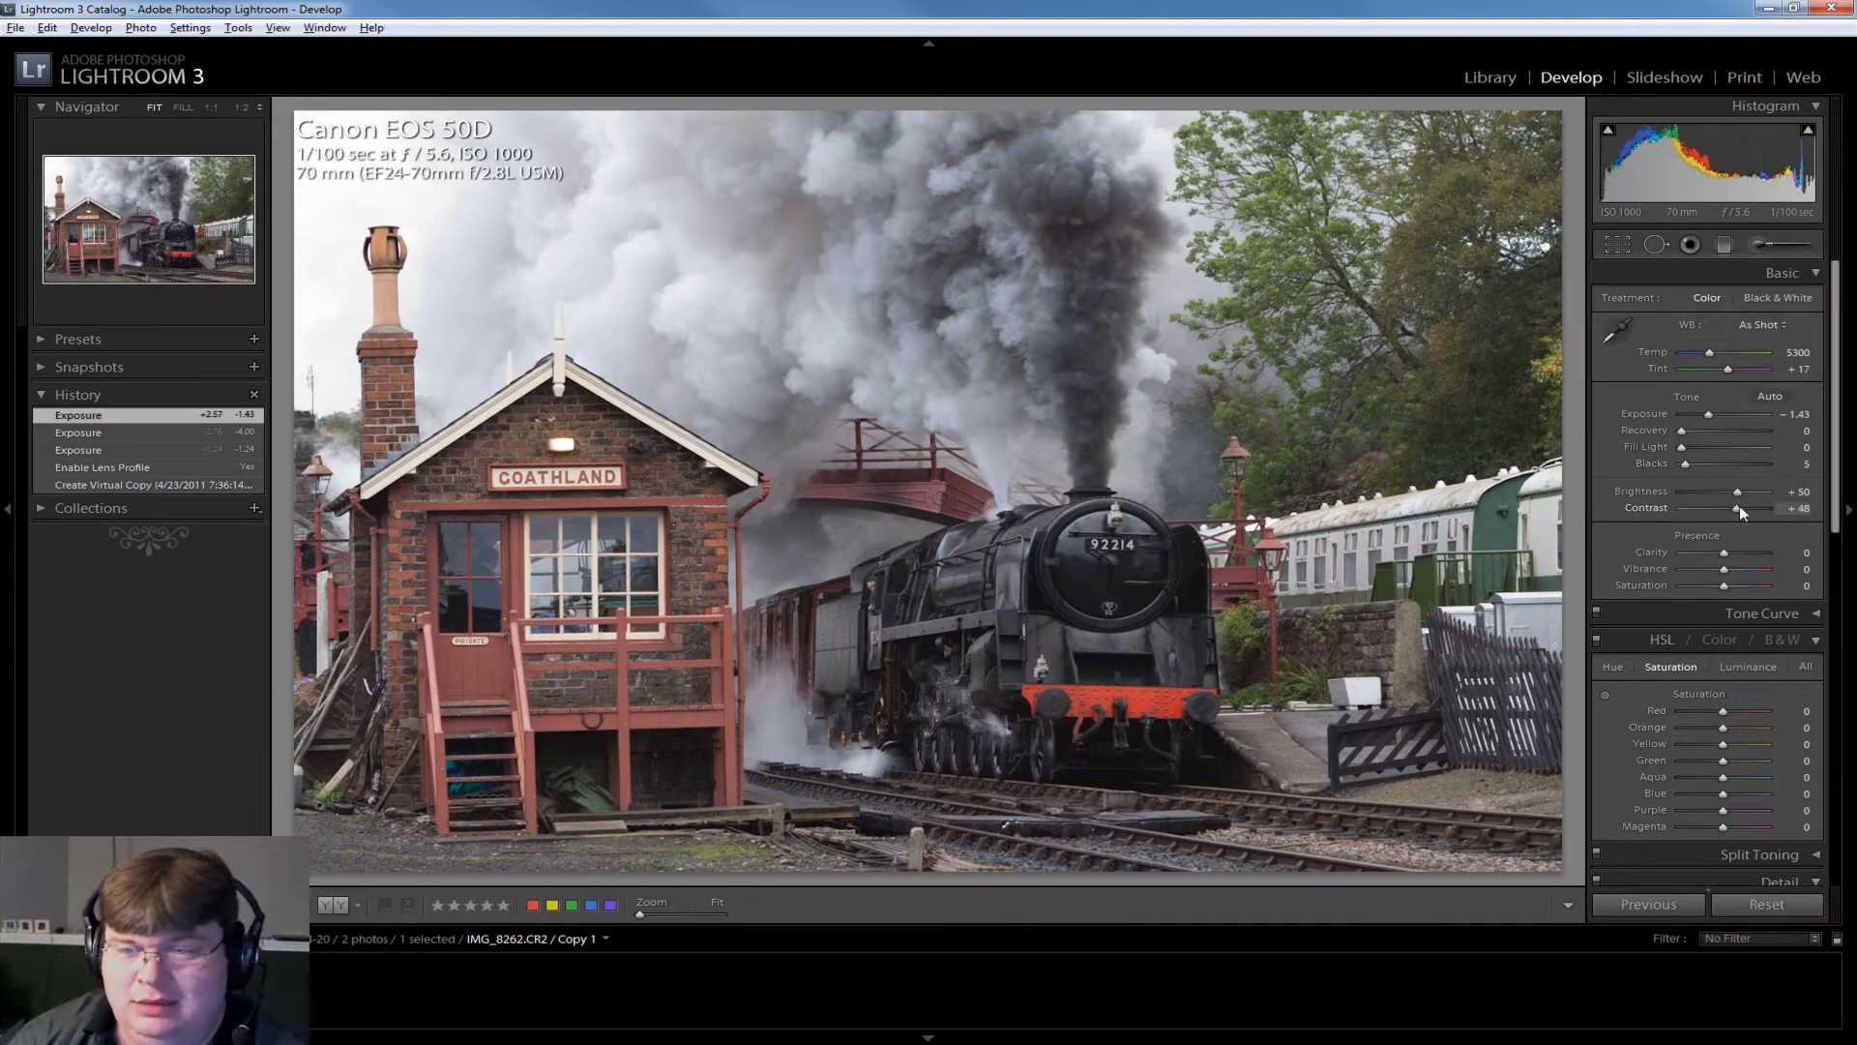
# Raise the photo's contrast to +78 and its blacks to 11.
pyautogui.moveTo(1739, 507); pyautogui.dragTo(1746, 507)
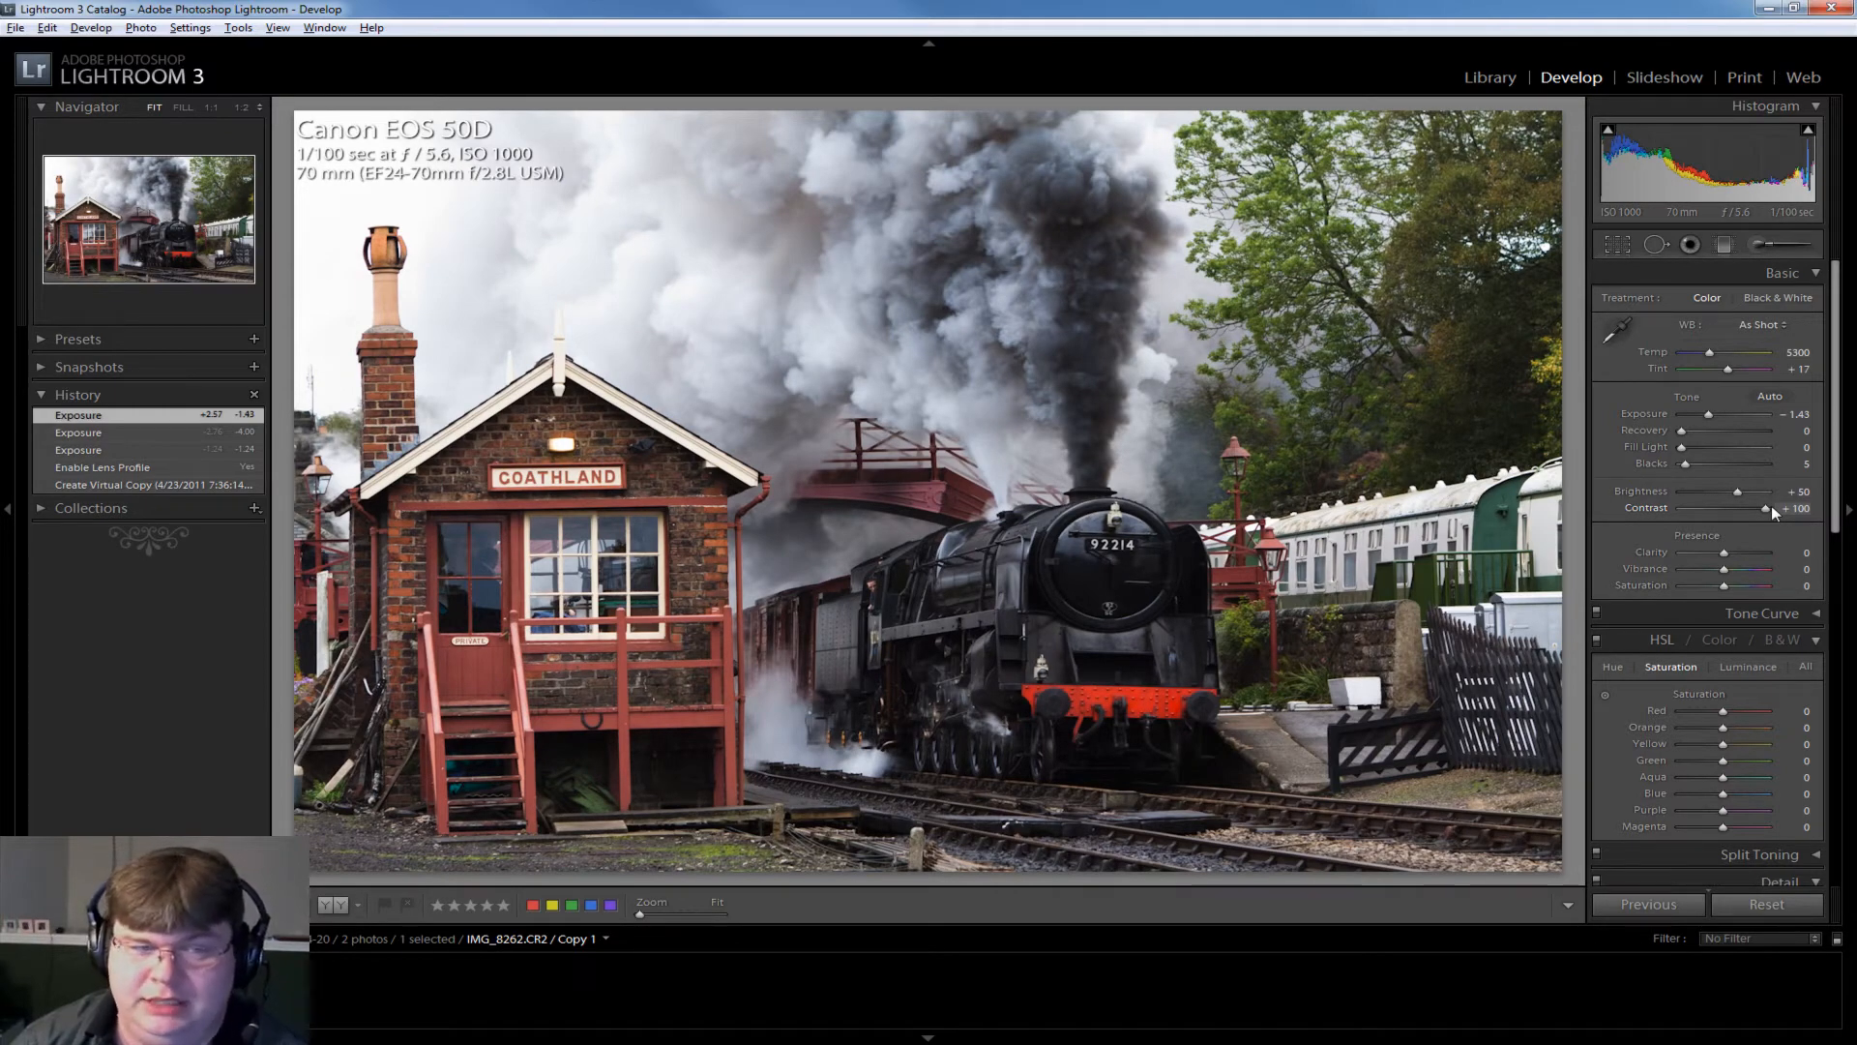
pyautogui.moveTo(1772, 505); pyautogui.dragTo(1755, 510)
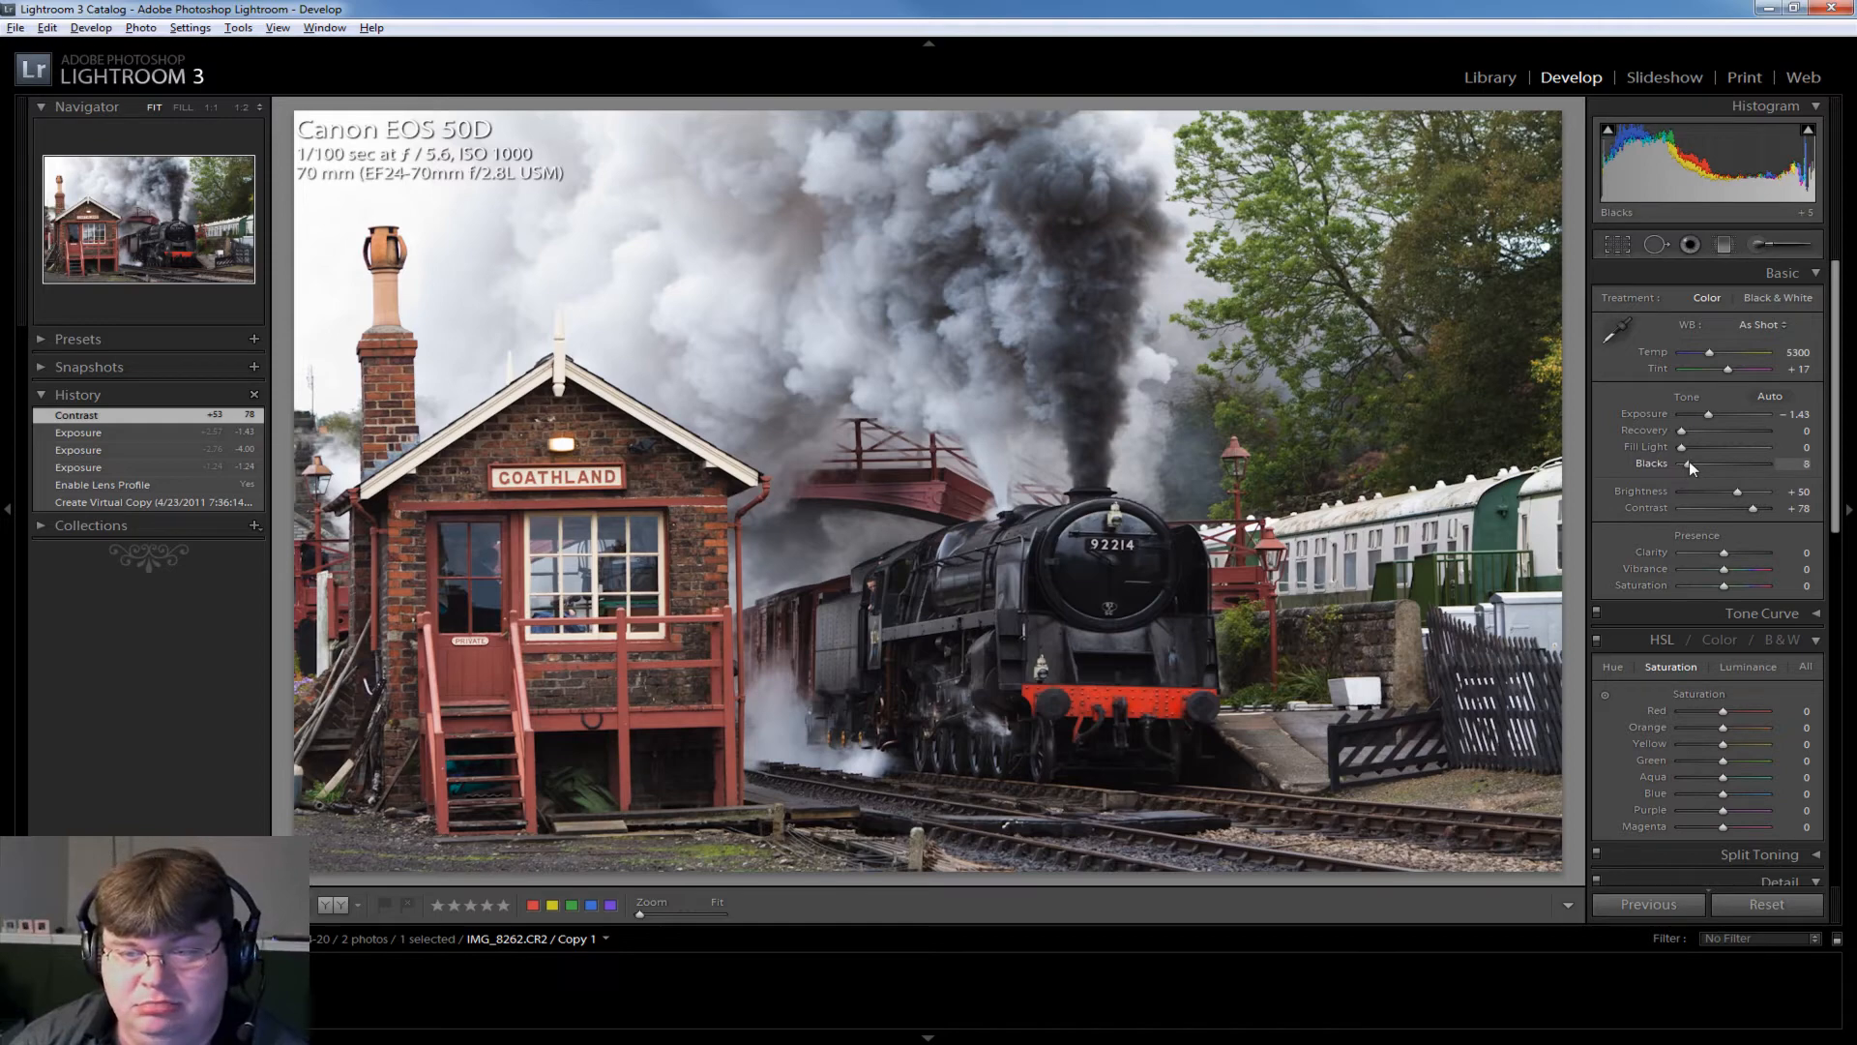
pyautogui.moveTo(1689, 460); pyautogui.dragTo(1692, 460)
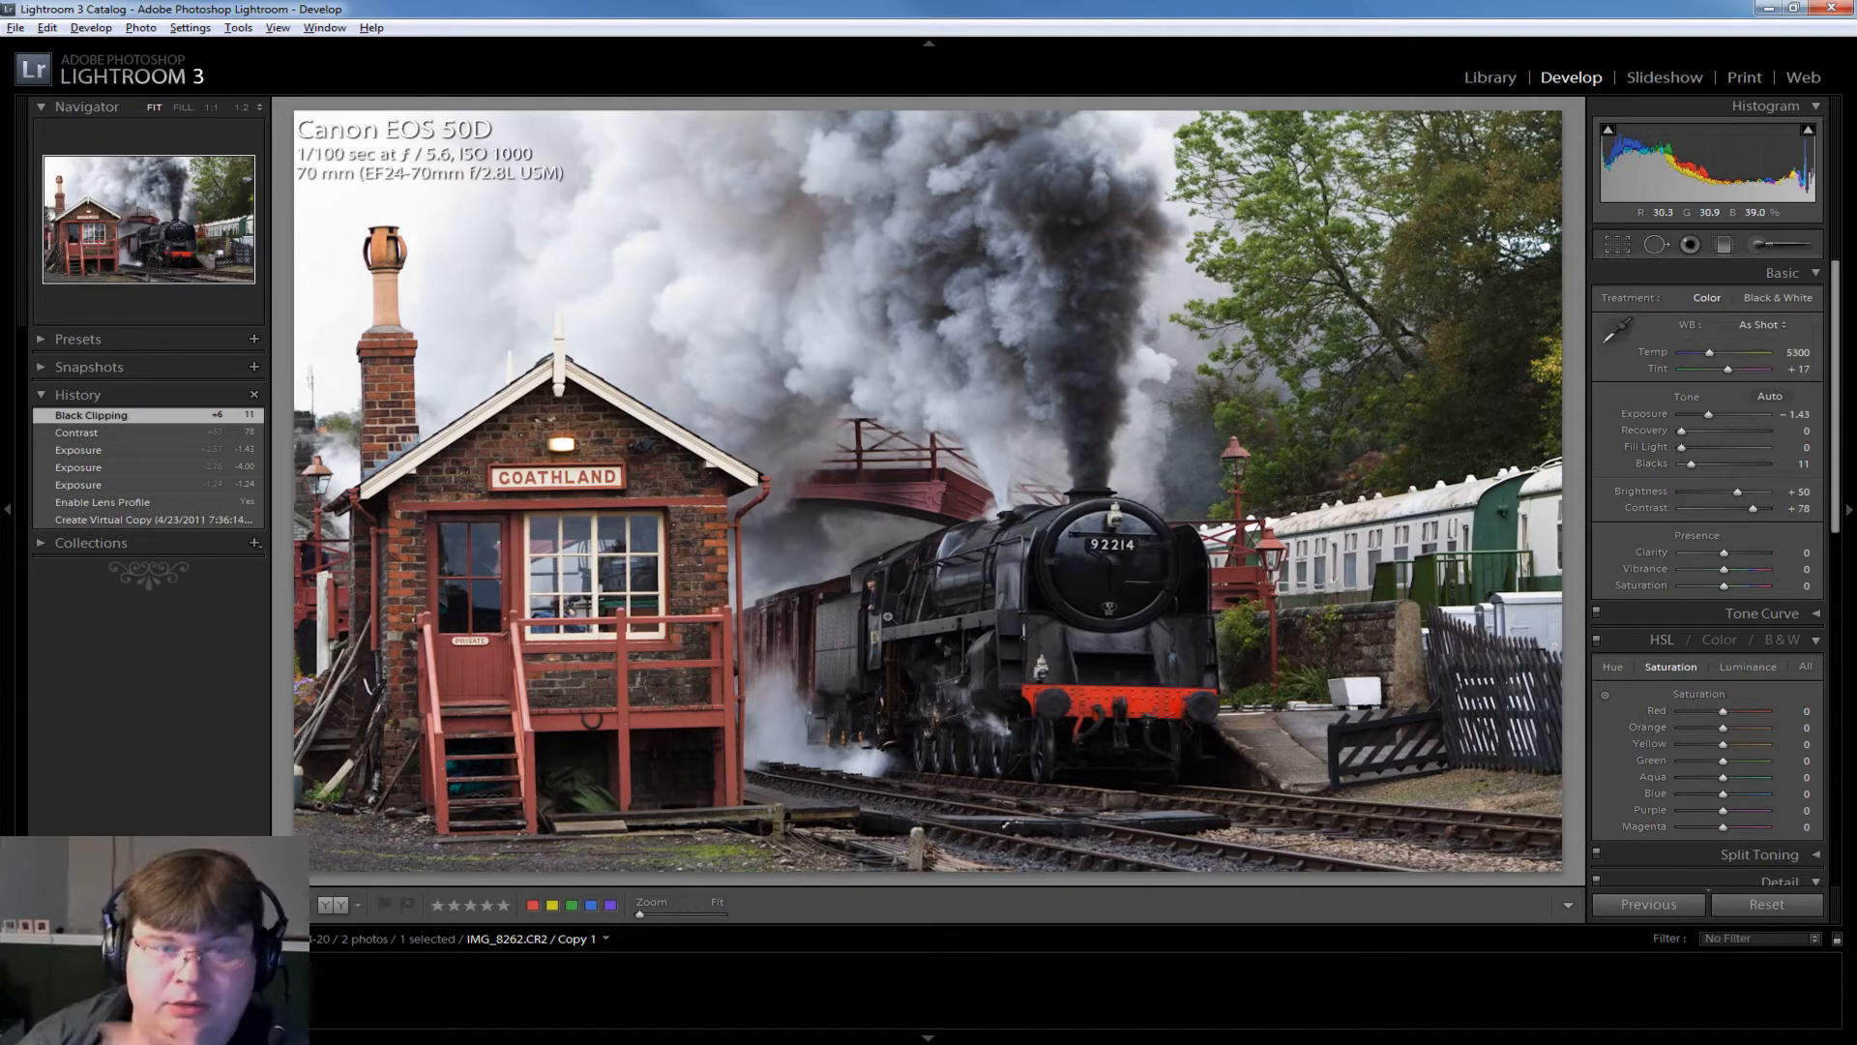
pyautogui.click(561, 477)
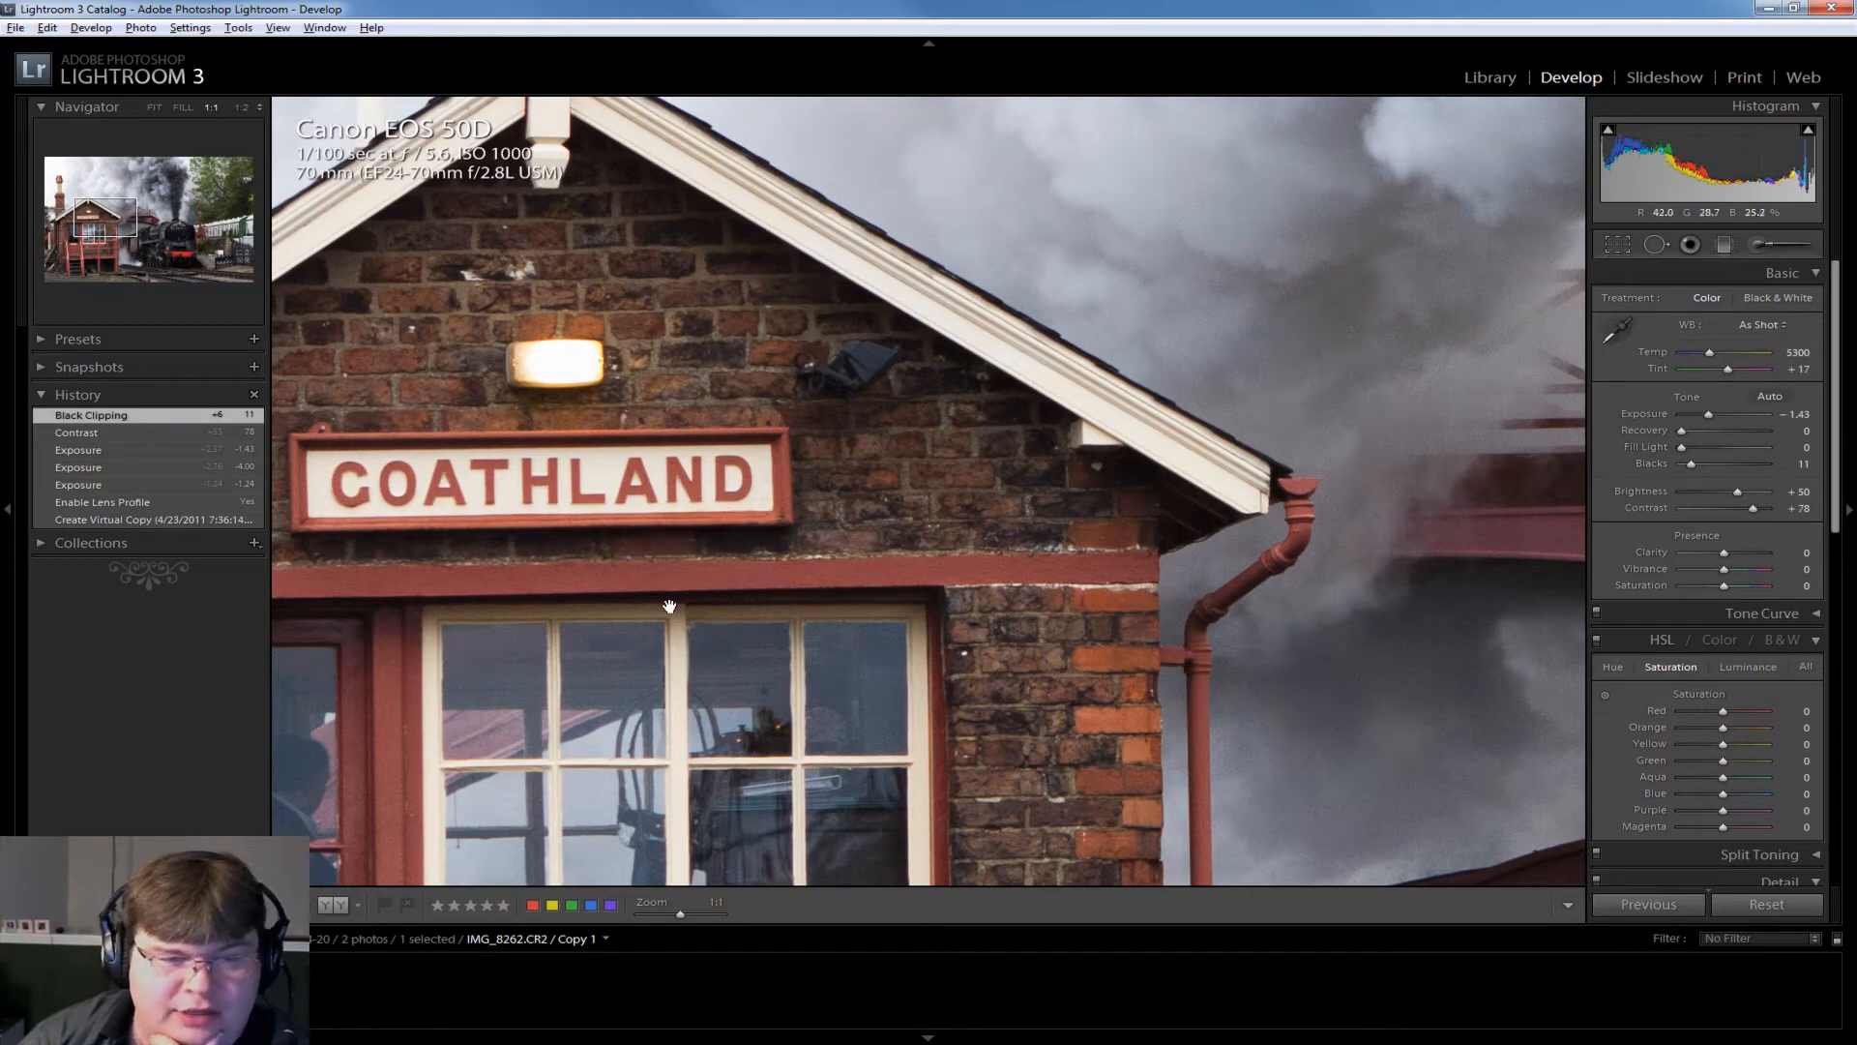
pyautogui.click(1151, 760)
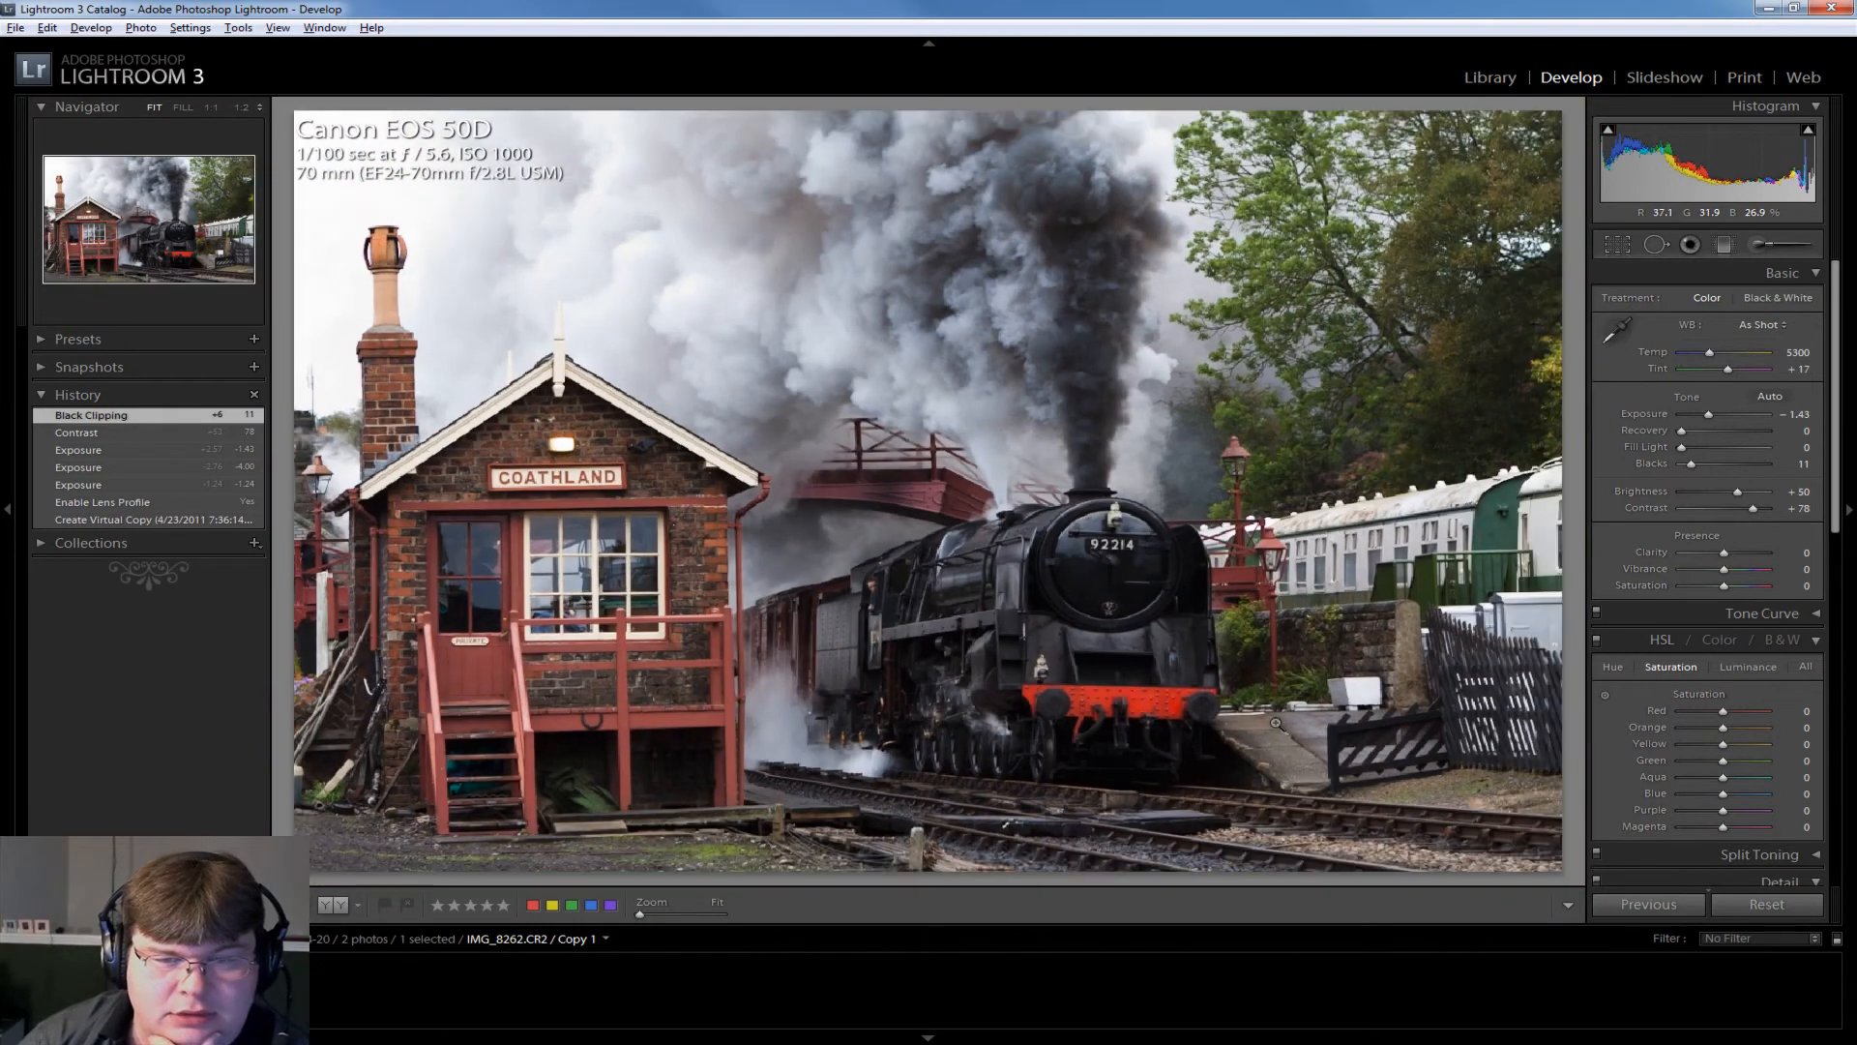
pyautogui.click(1120, 551)
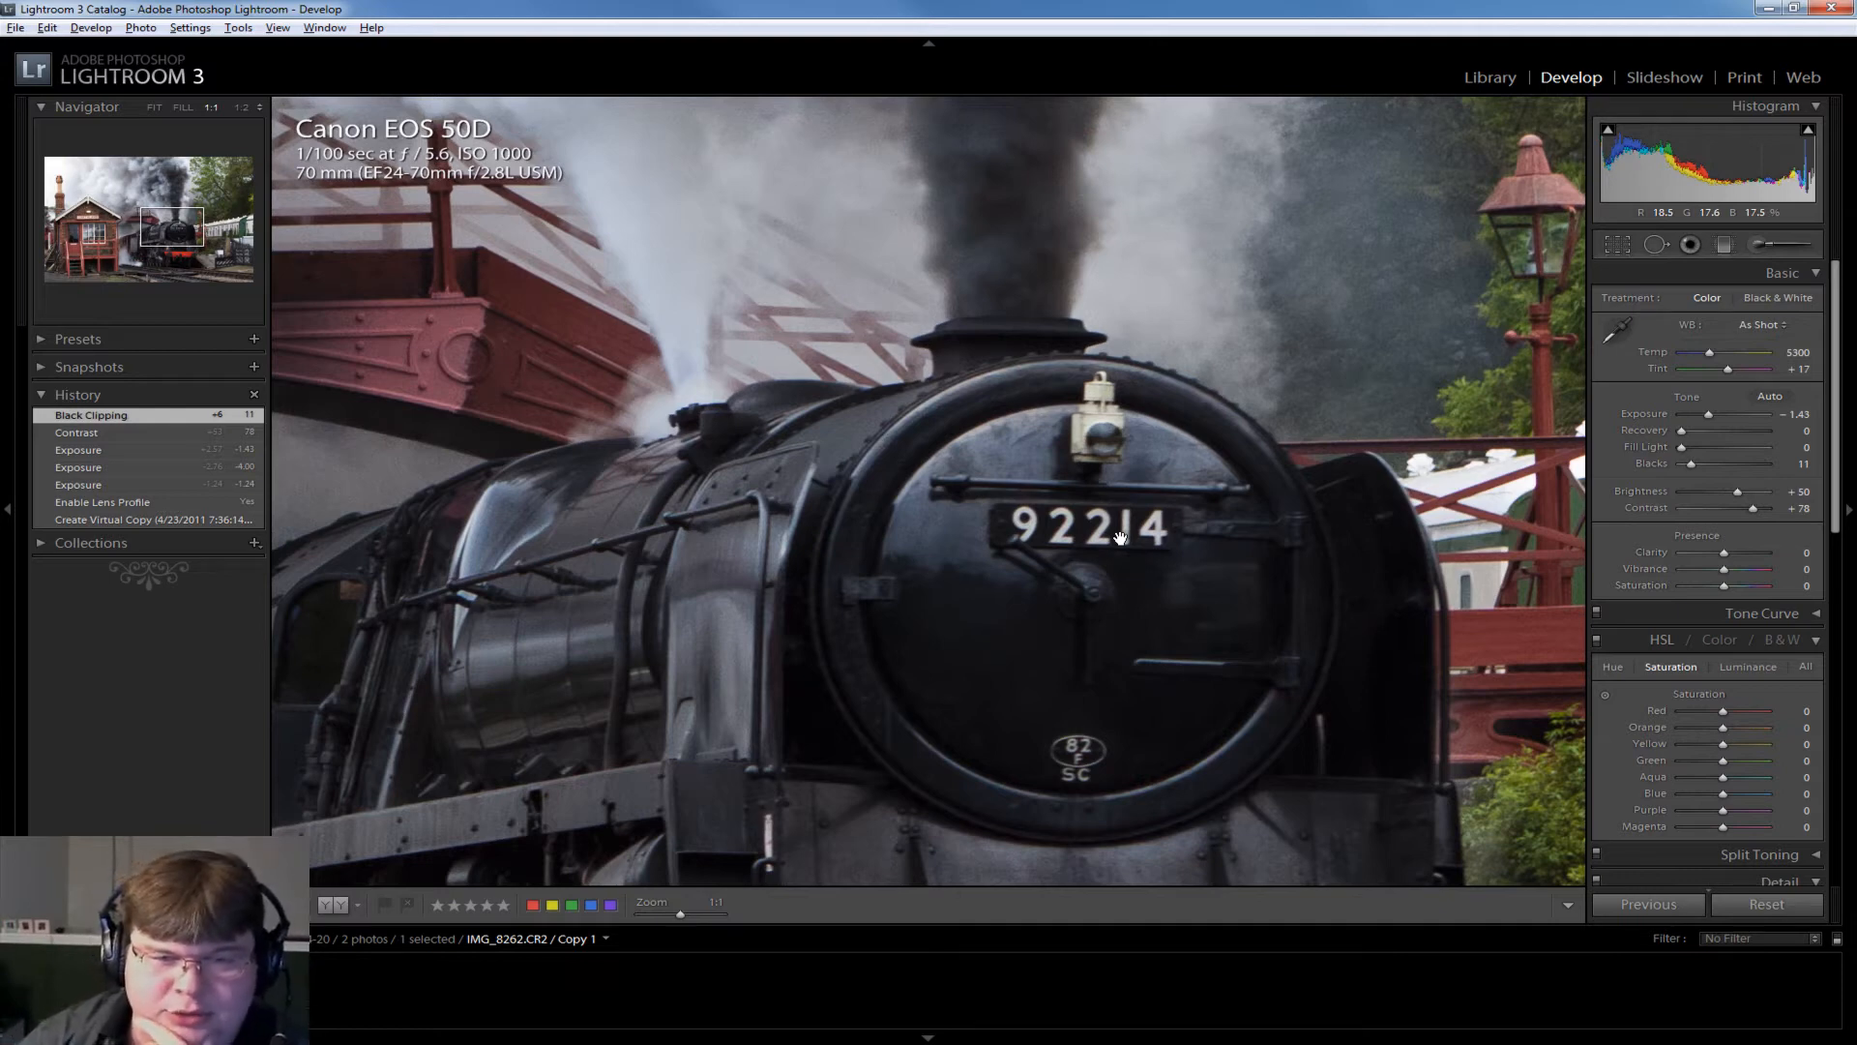
pyautogui.click(1081, 591)
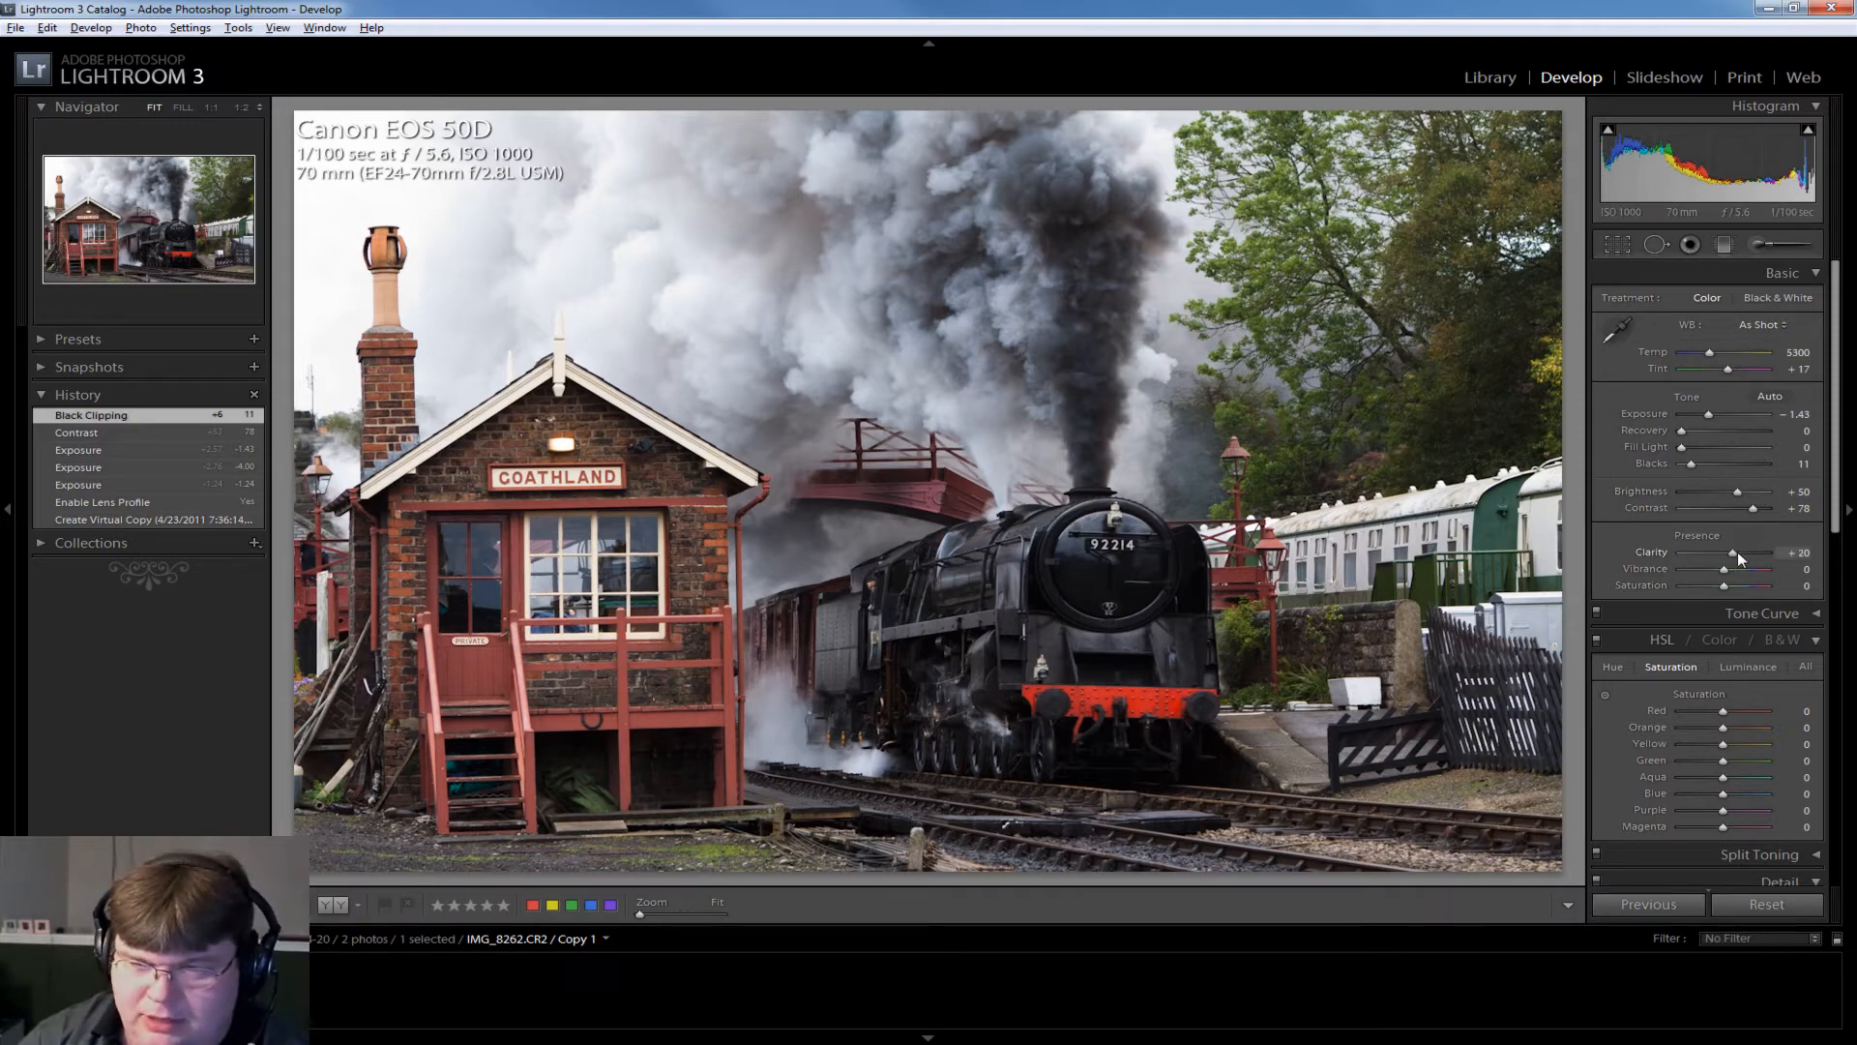
# Set the photo's clarity to +45 and its vibrance to +6.
pyautogui.moveTo(1740, 552); pyautogui.dragTo(1743, 551)
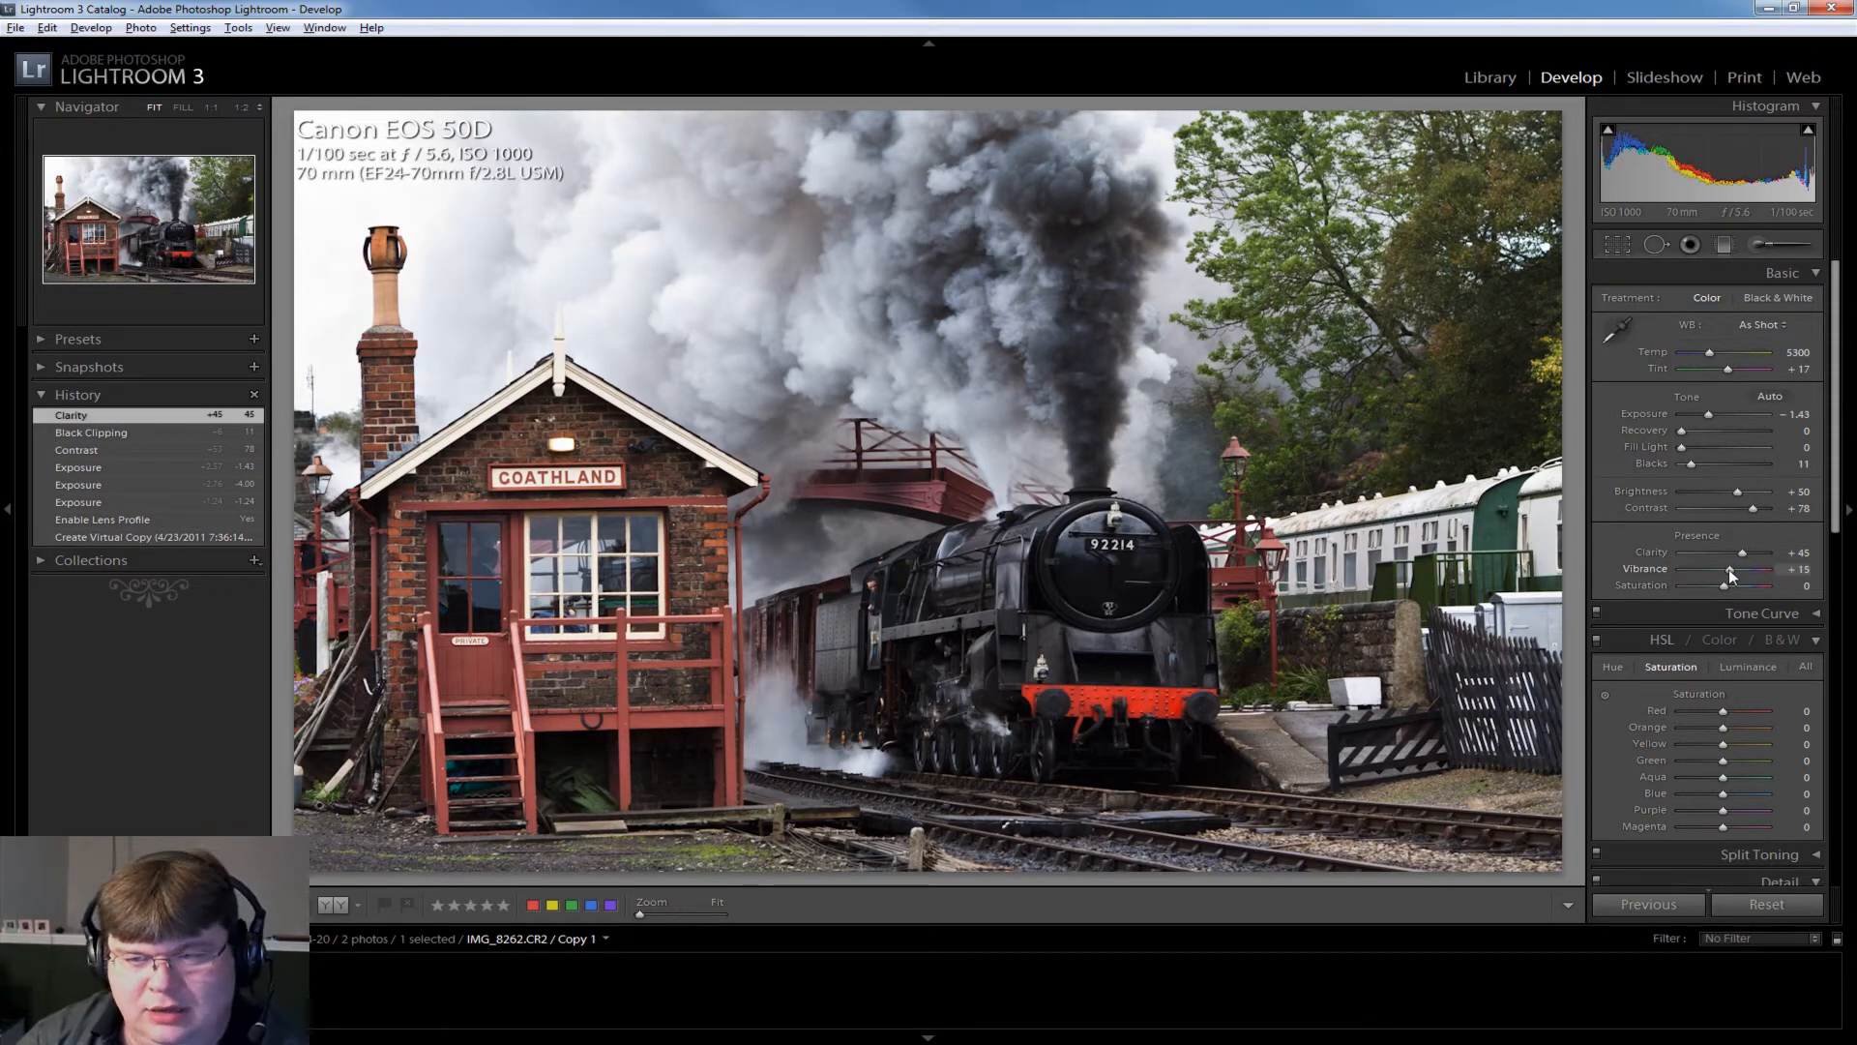
pyautogui.moveTo(1730, 569); pyautogui.dragTo(1730, 568)
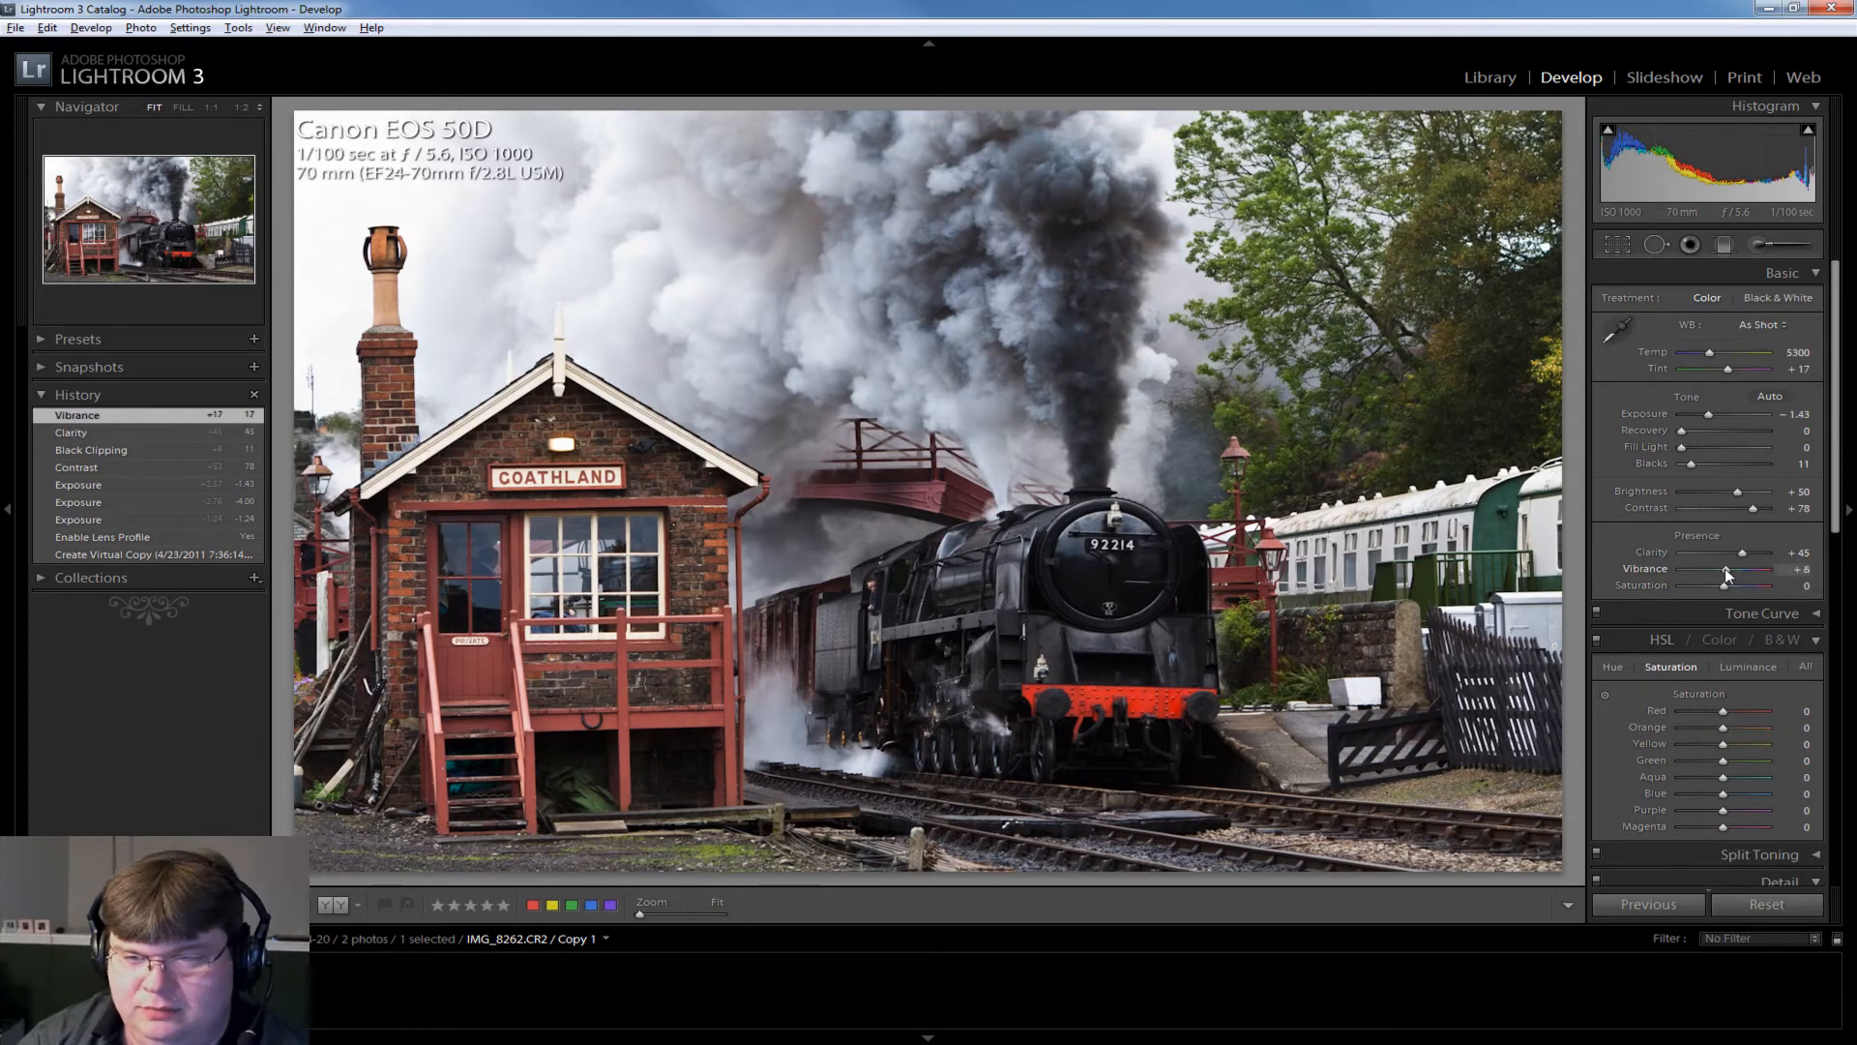
pyautogui.moveTo(1726, 571); pyautogui.dragTo(1722, 567)
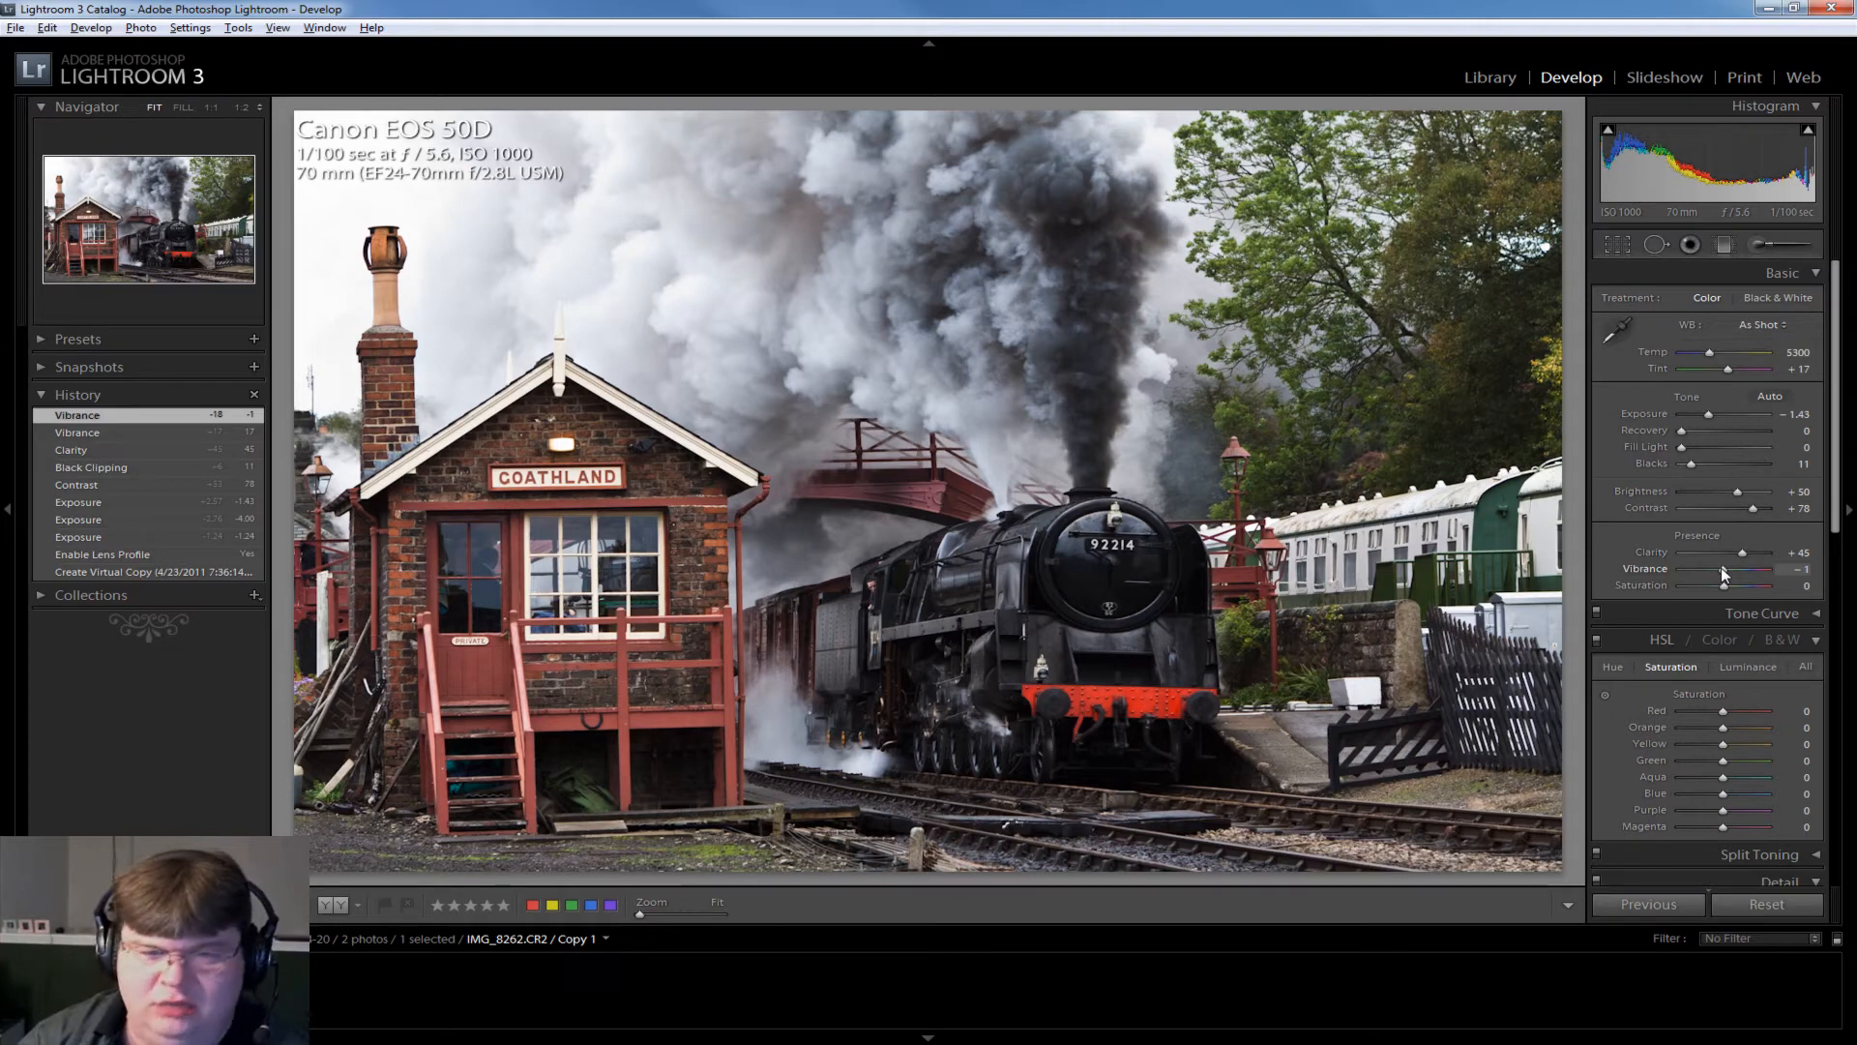
pyautogui.moveTo(1726, 571); pyautogui.dragTo(1726, 567)
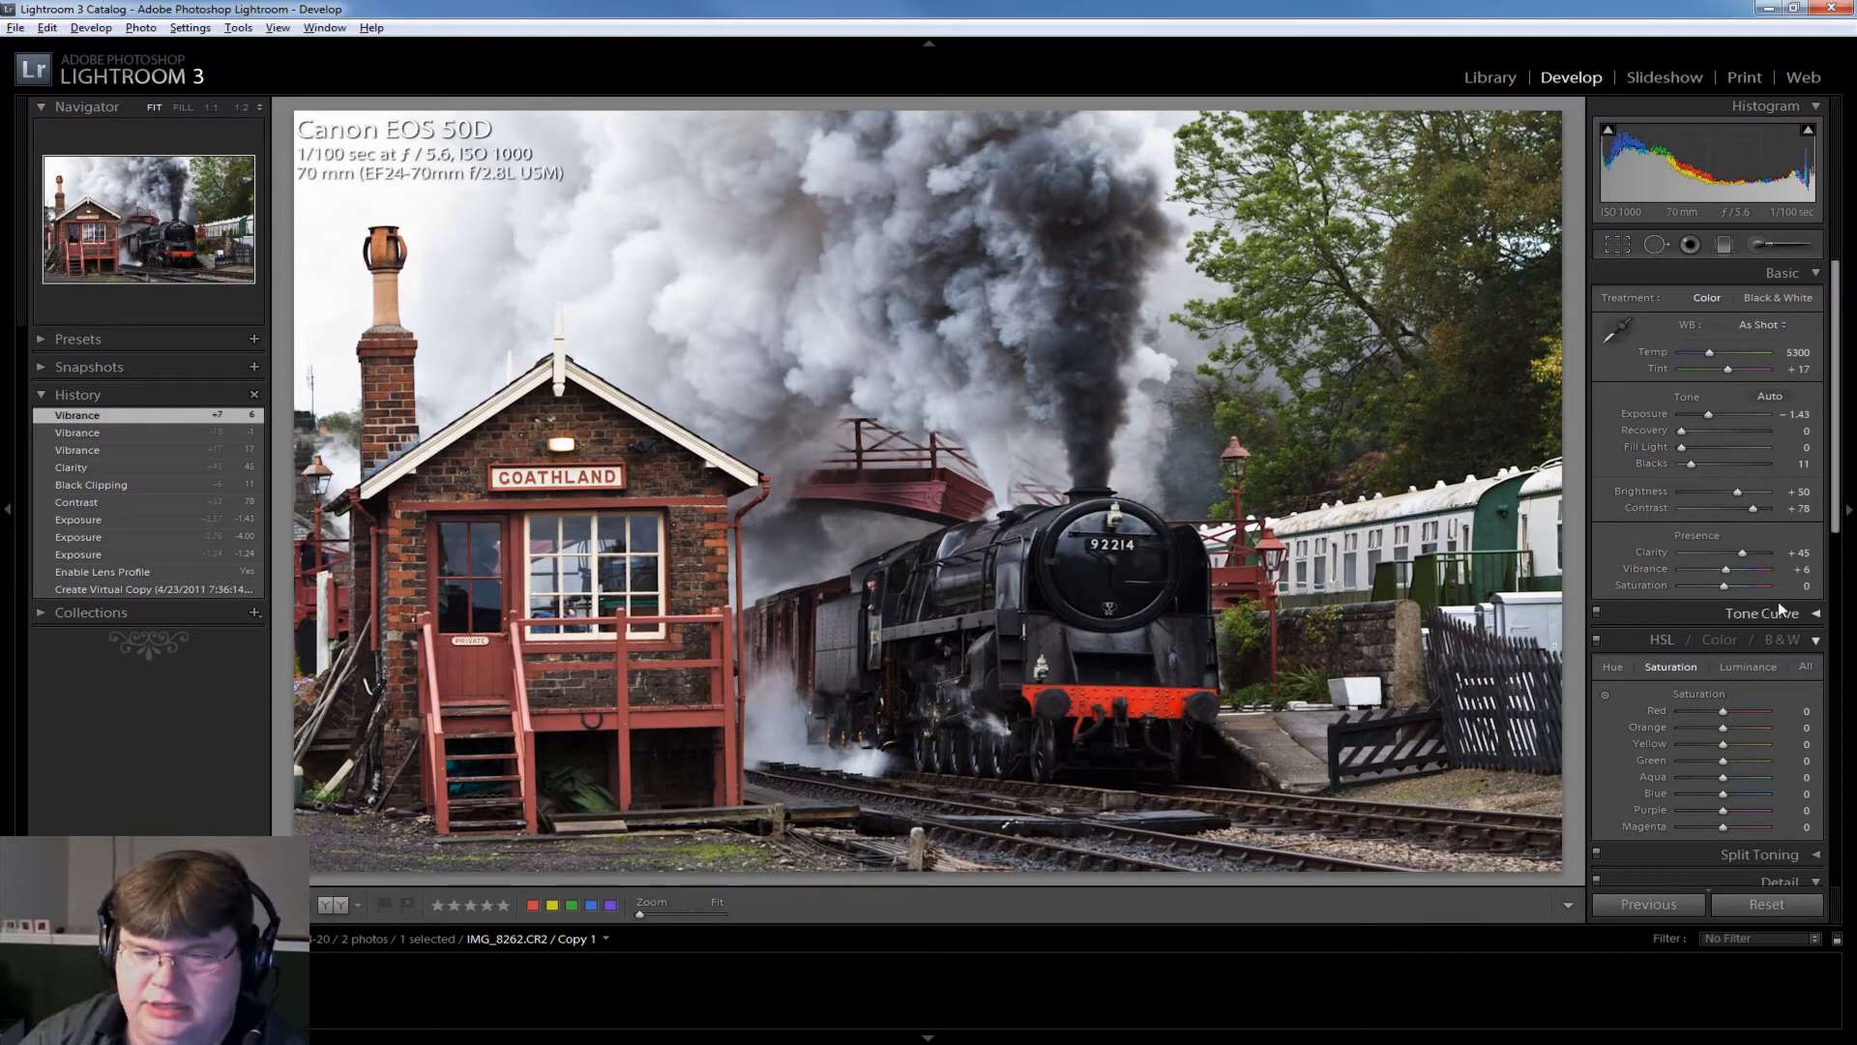
# Smooth the photo's grain by setting the luminance noise reduction to 32.
pyautogui.scroll(-1, 1836, 472)
pyautogui.scroll(-1, 1836, 471)
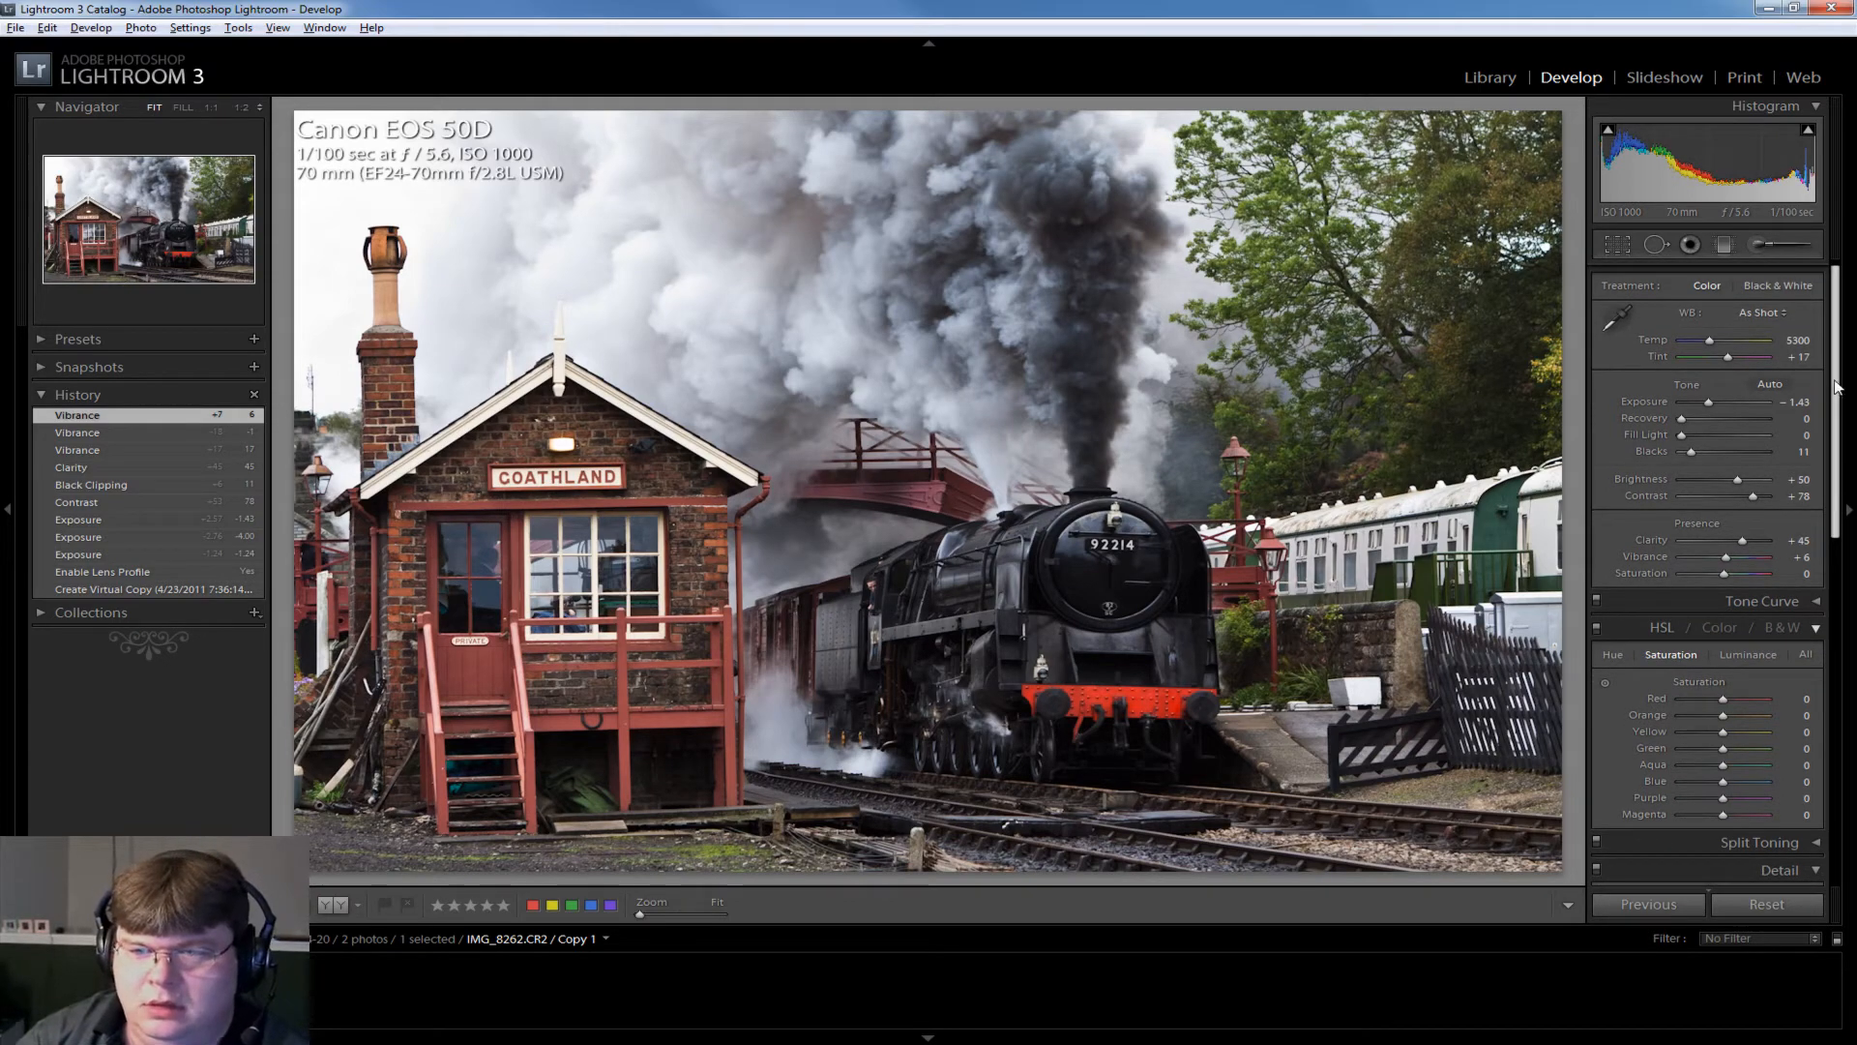
pyautogui.moveTo(1836, 471); pyautogui.dragTo(1854, 668)
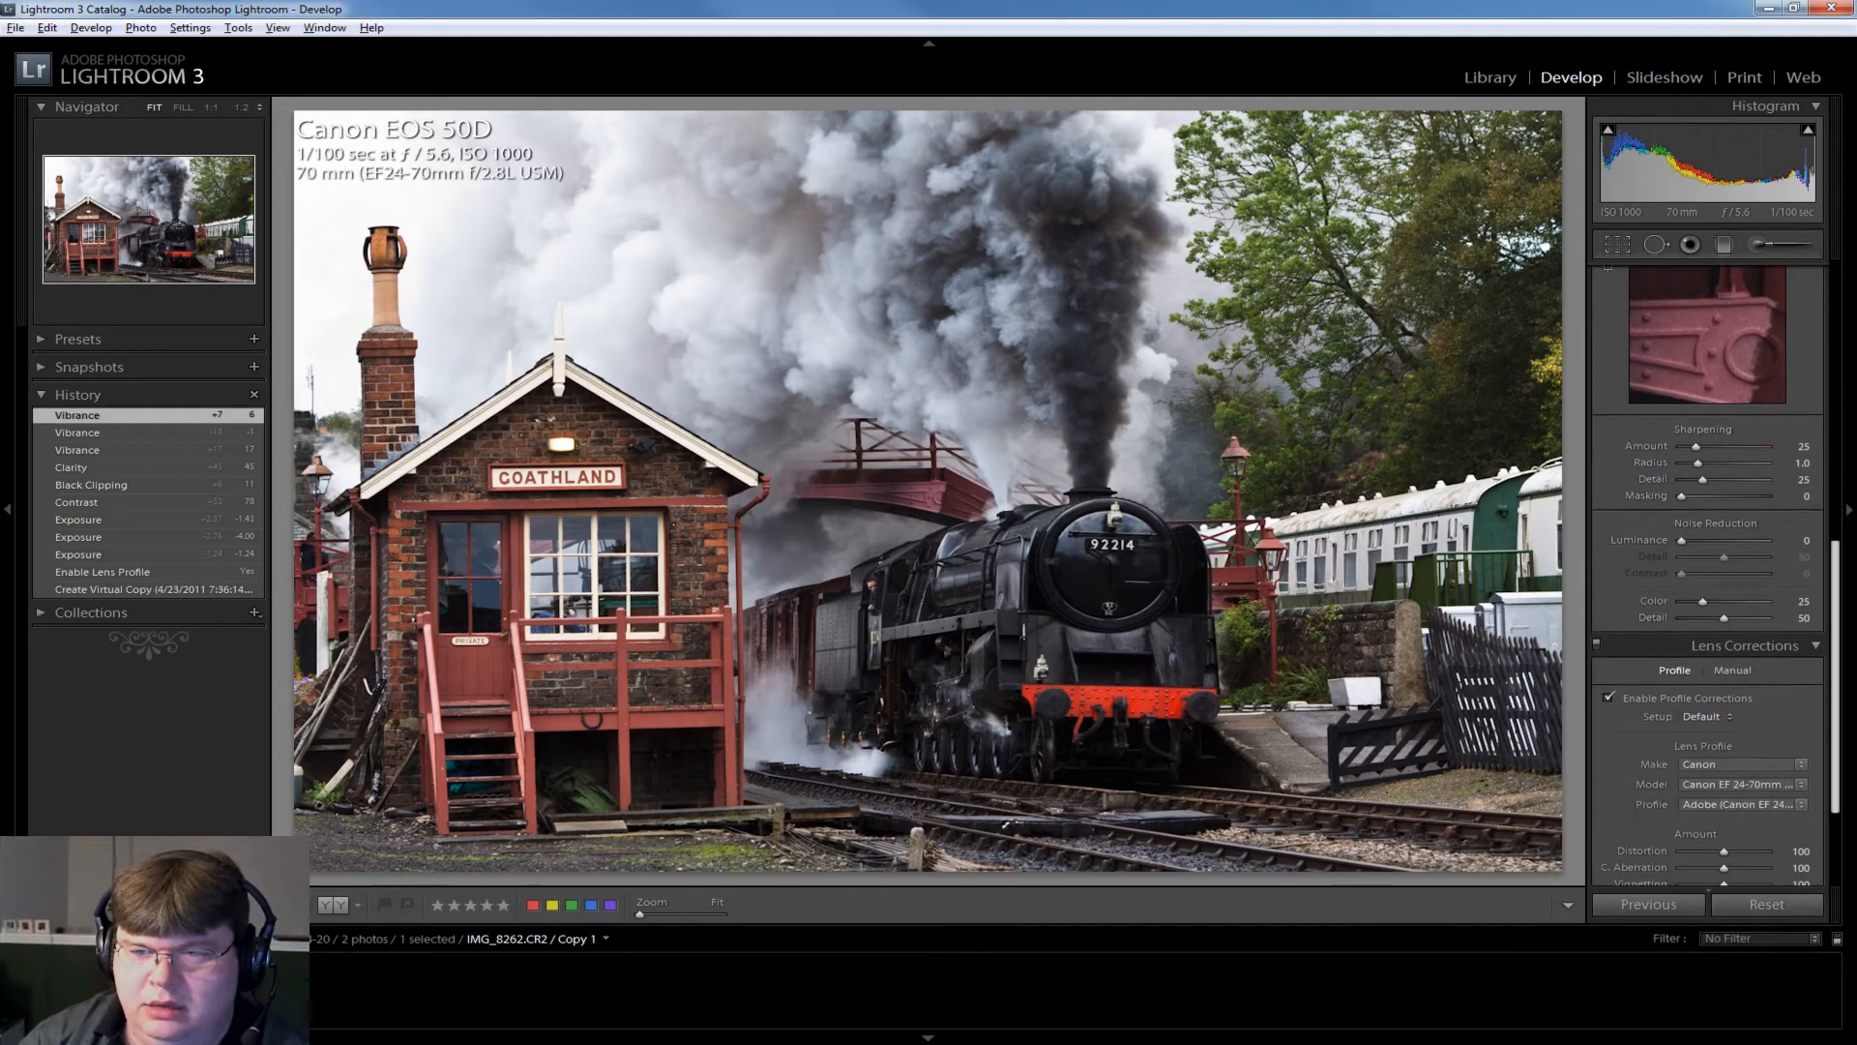
pyautogui.click(1046, 581)
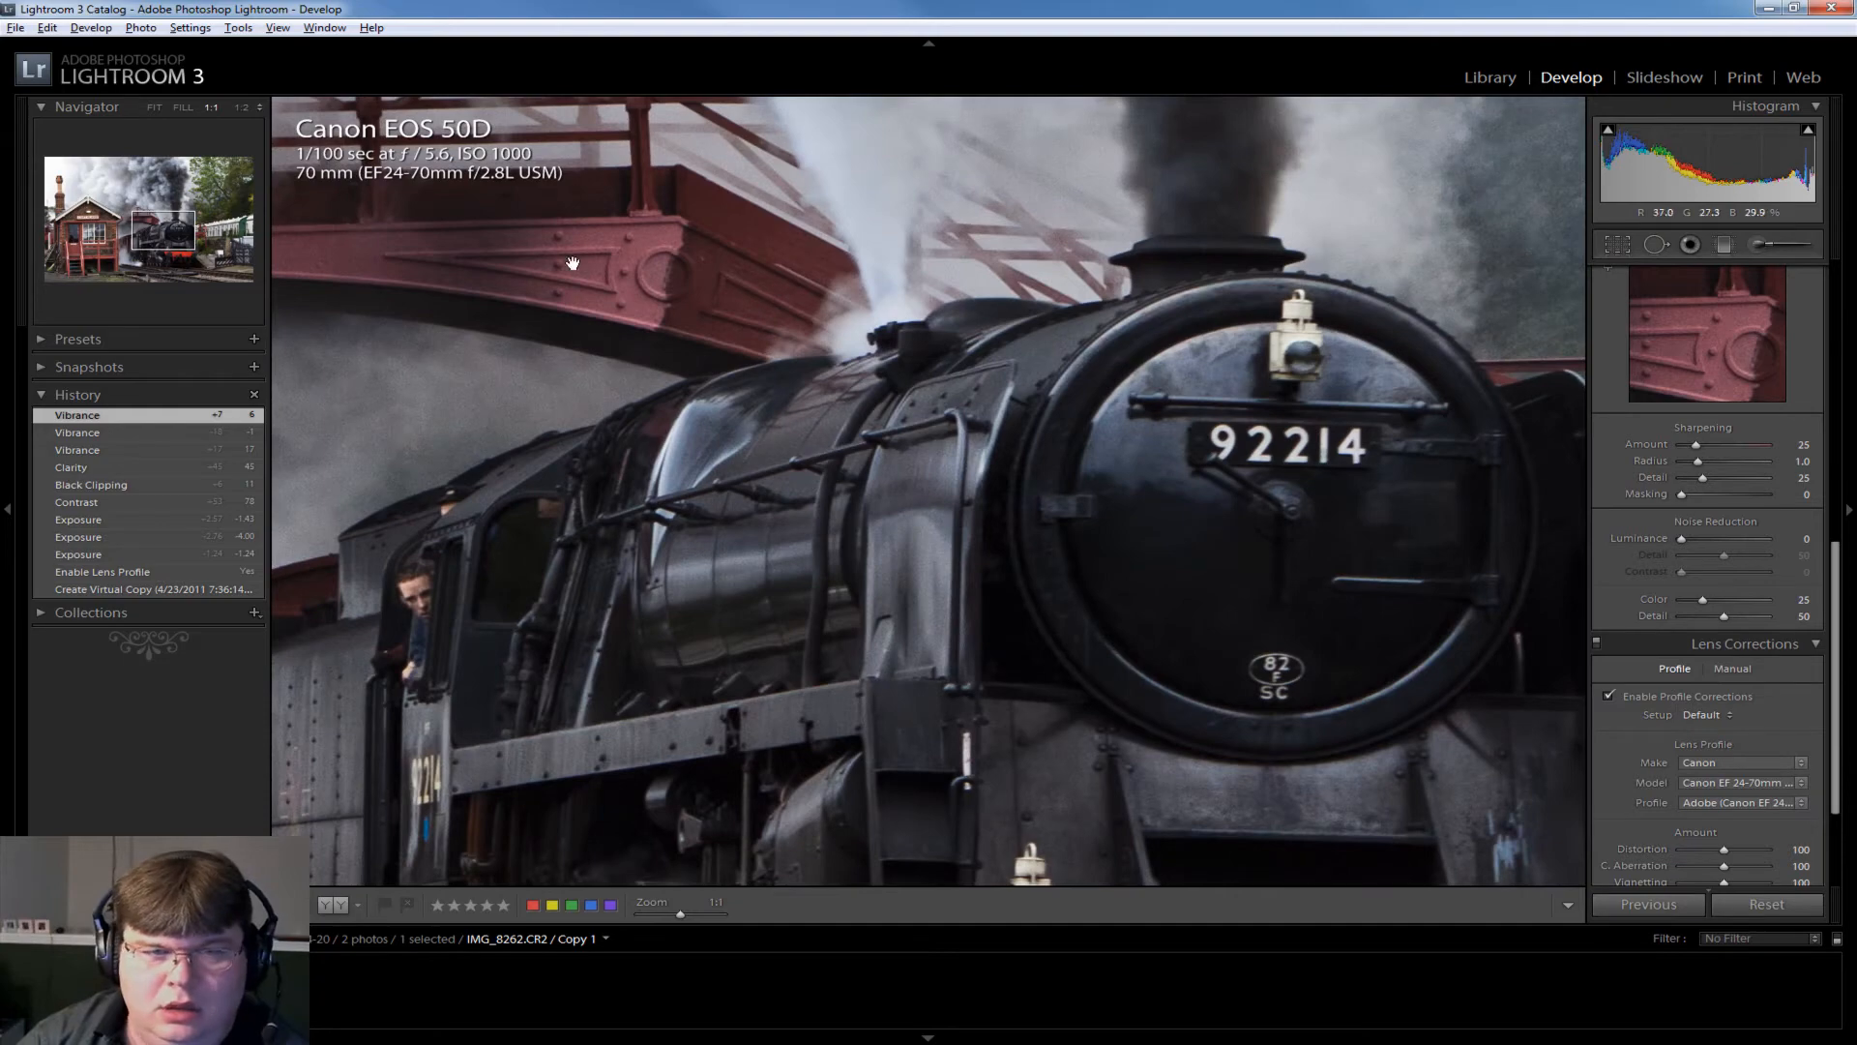
pyautogui.click(762, 431)
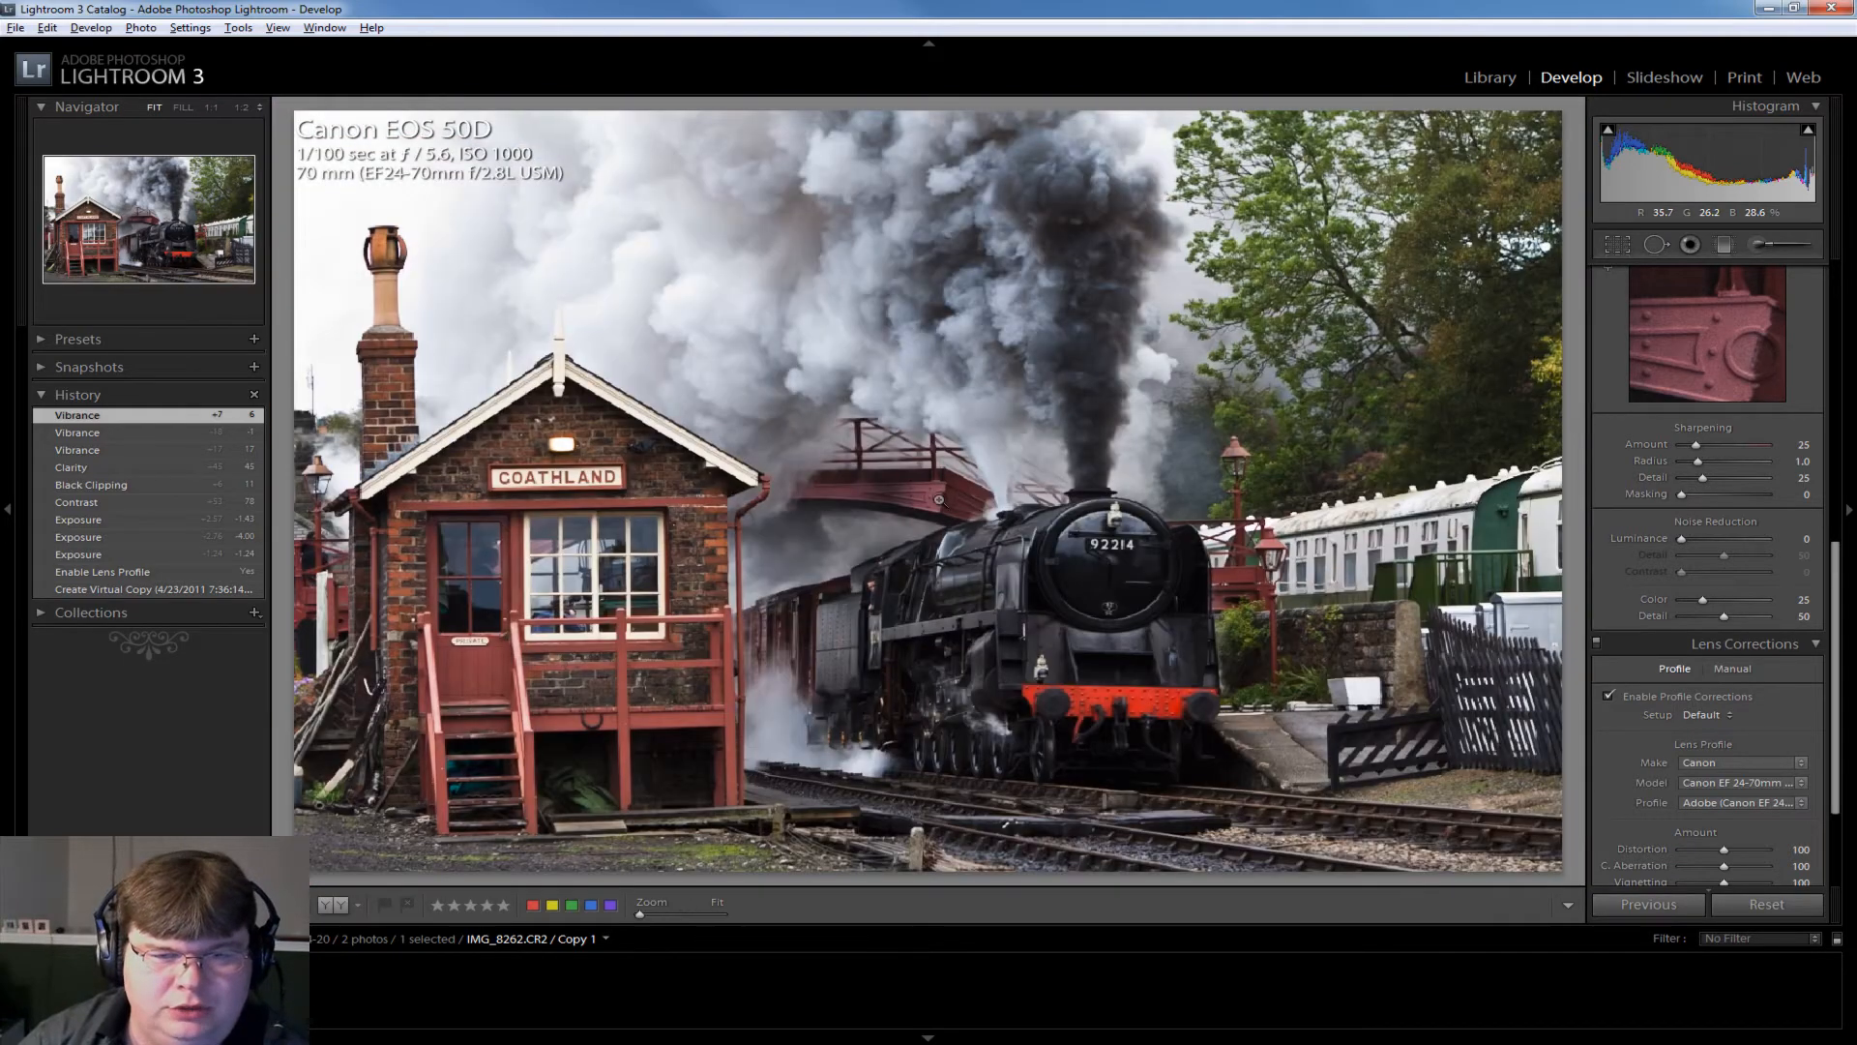
pyautogui.click(680, 788)
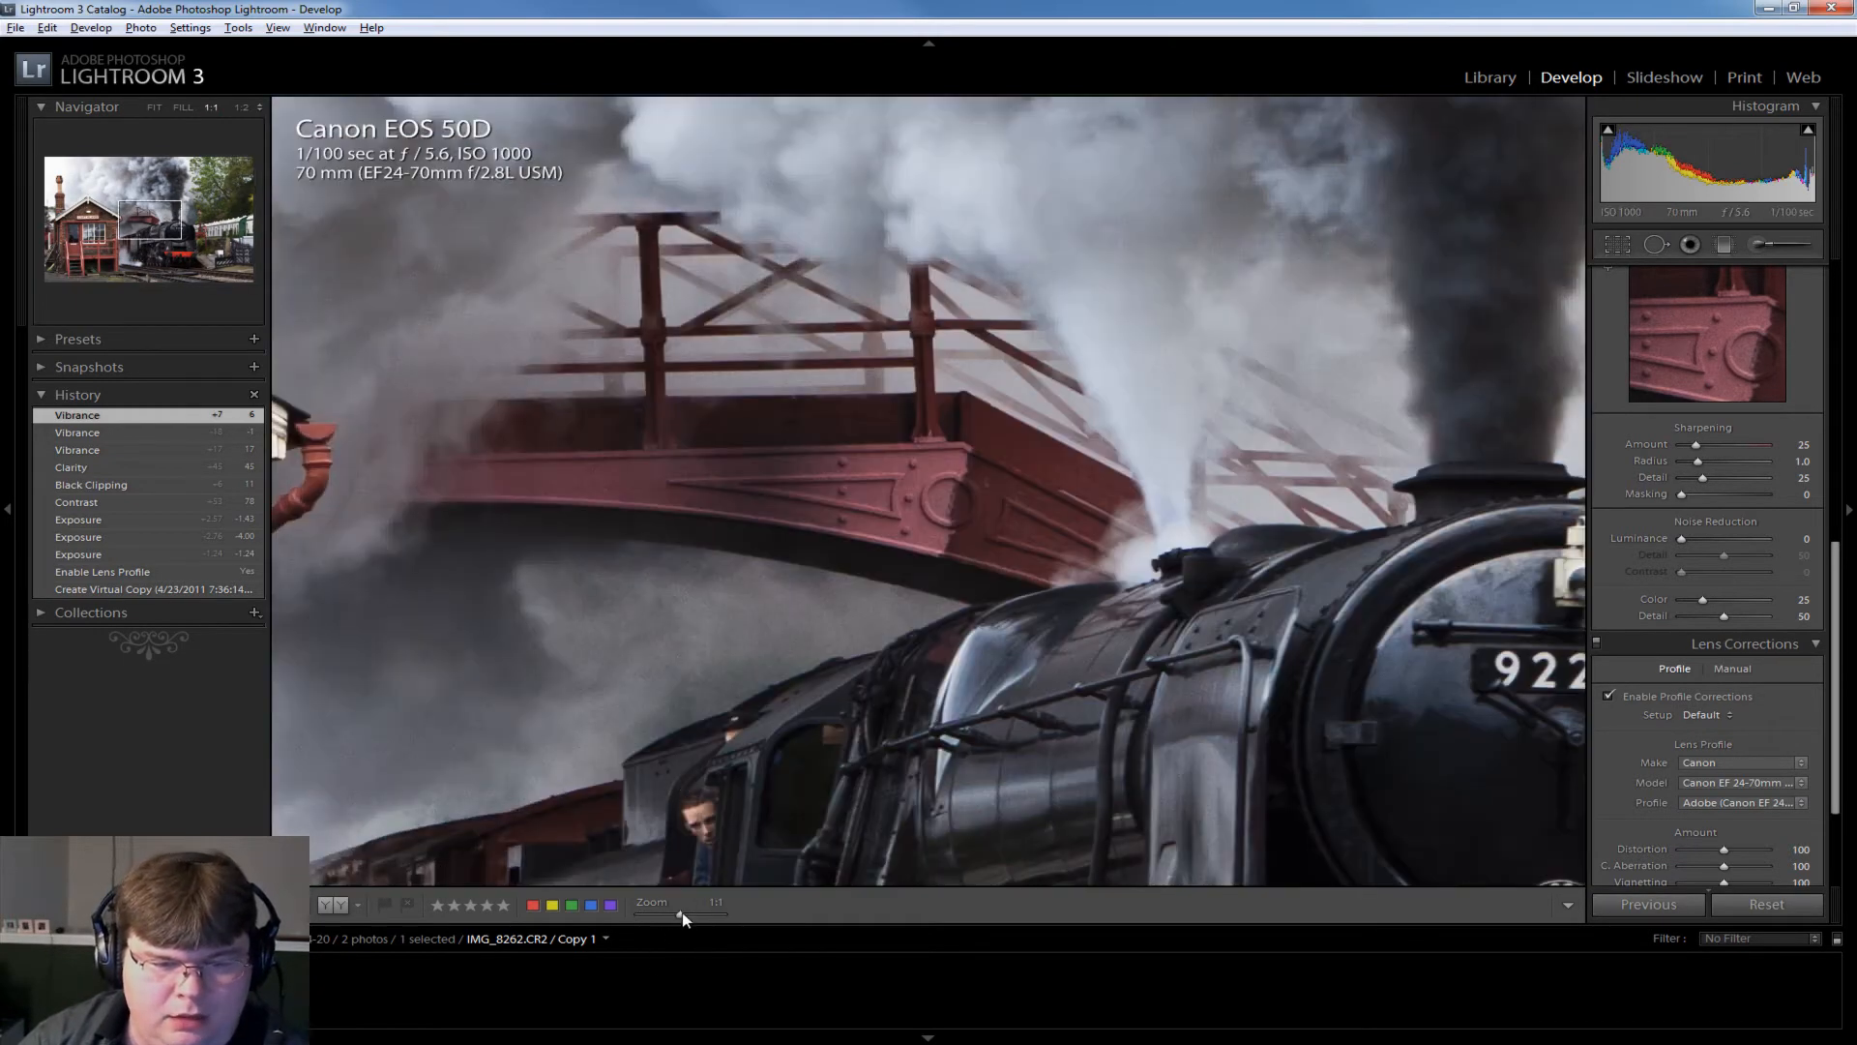
pyautogui.moveTo(681, 915); pyautogui.dragTo(698, 914)
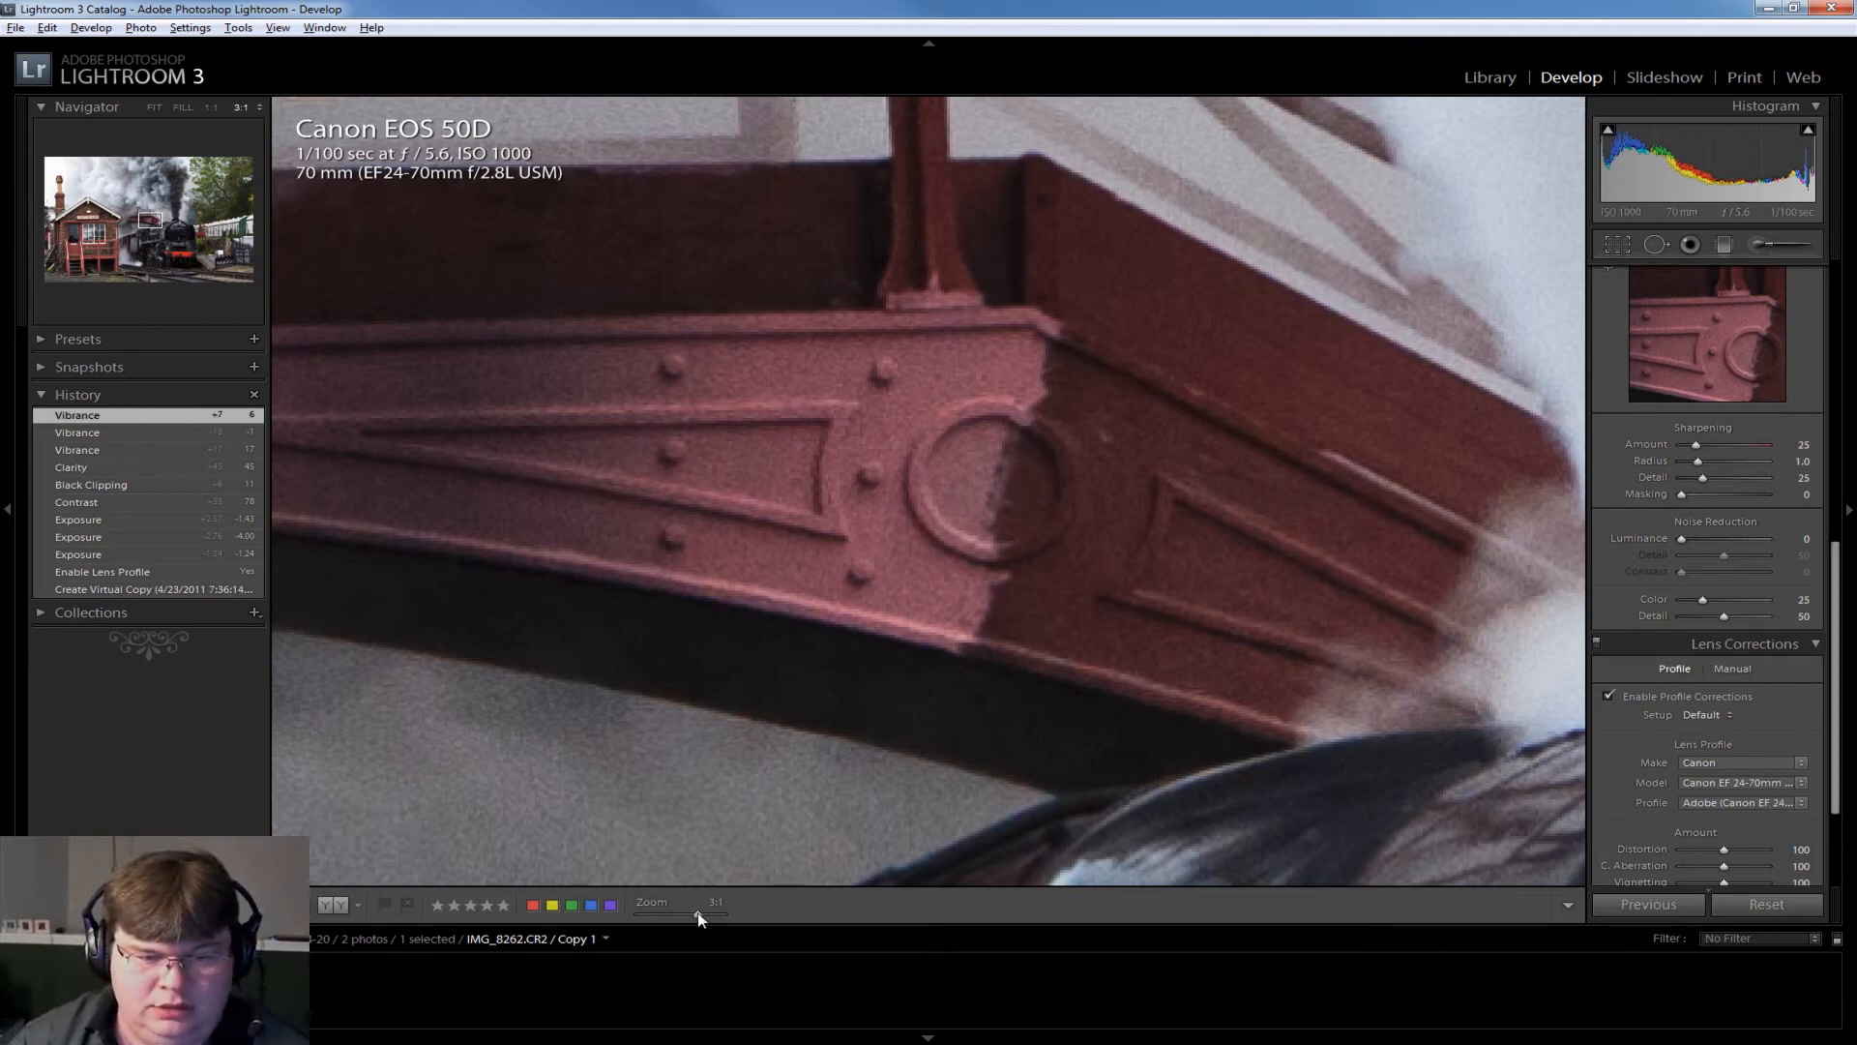
pyautogui.moveTo(698, 917); pyautogui.dragTo(682, 919)
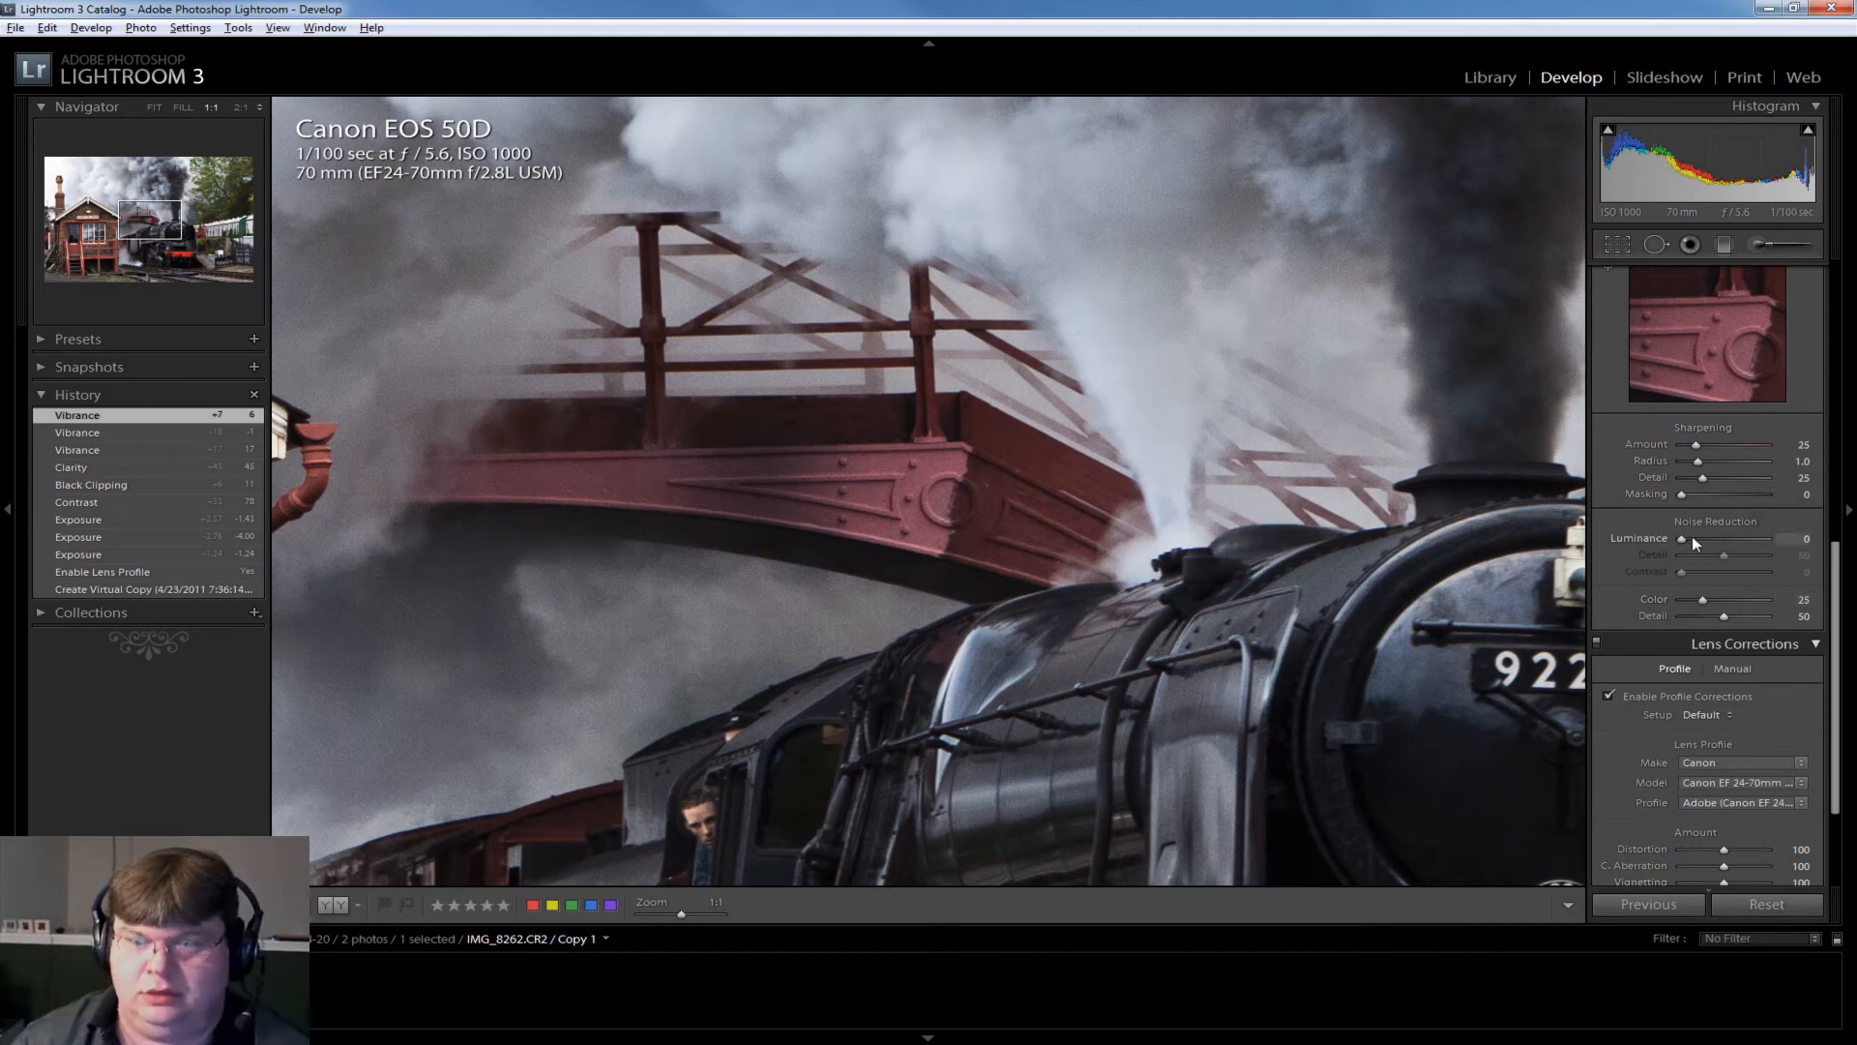
pyautogui.moveTo(1681, 537); pyautogui.dragTo(1687, 538)
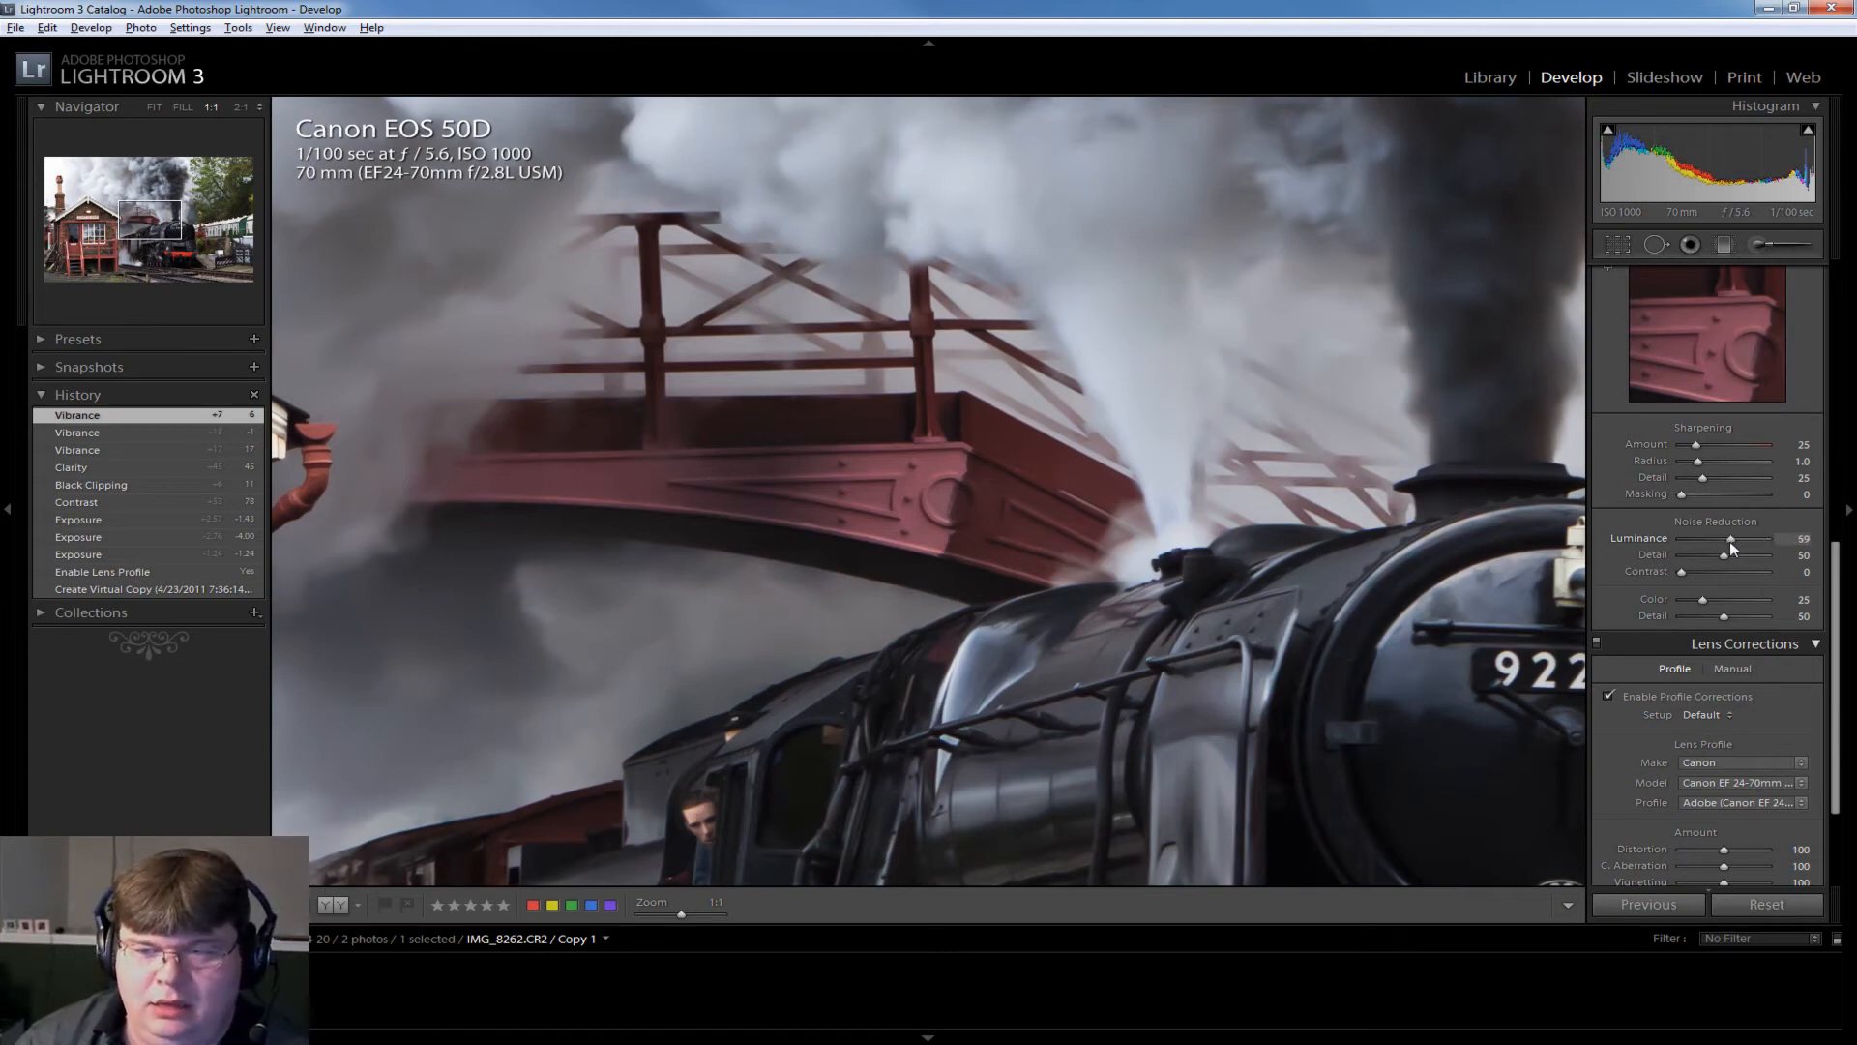
pyautogui.moveTo(1730, 543); pyautogui.dragTo(1710, 542)
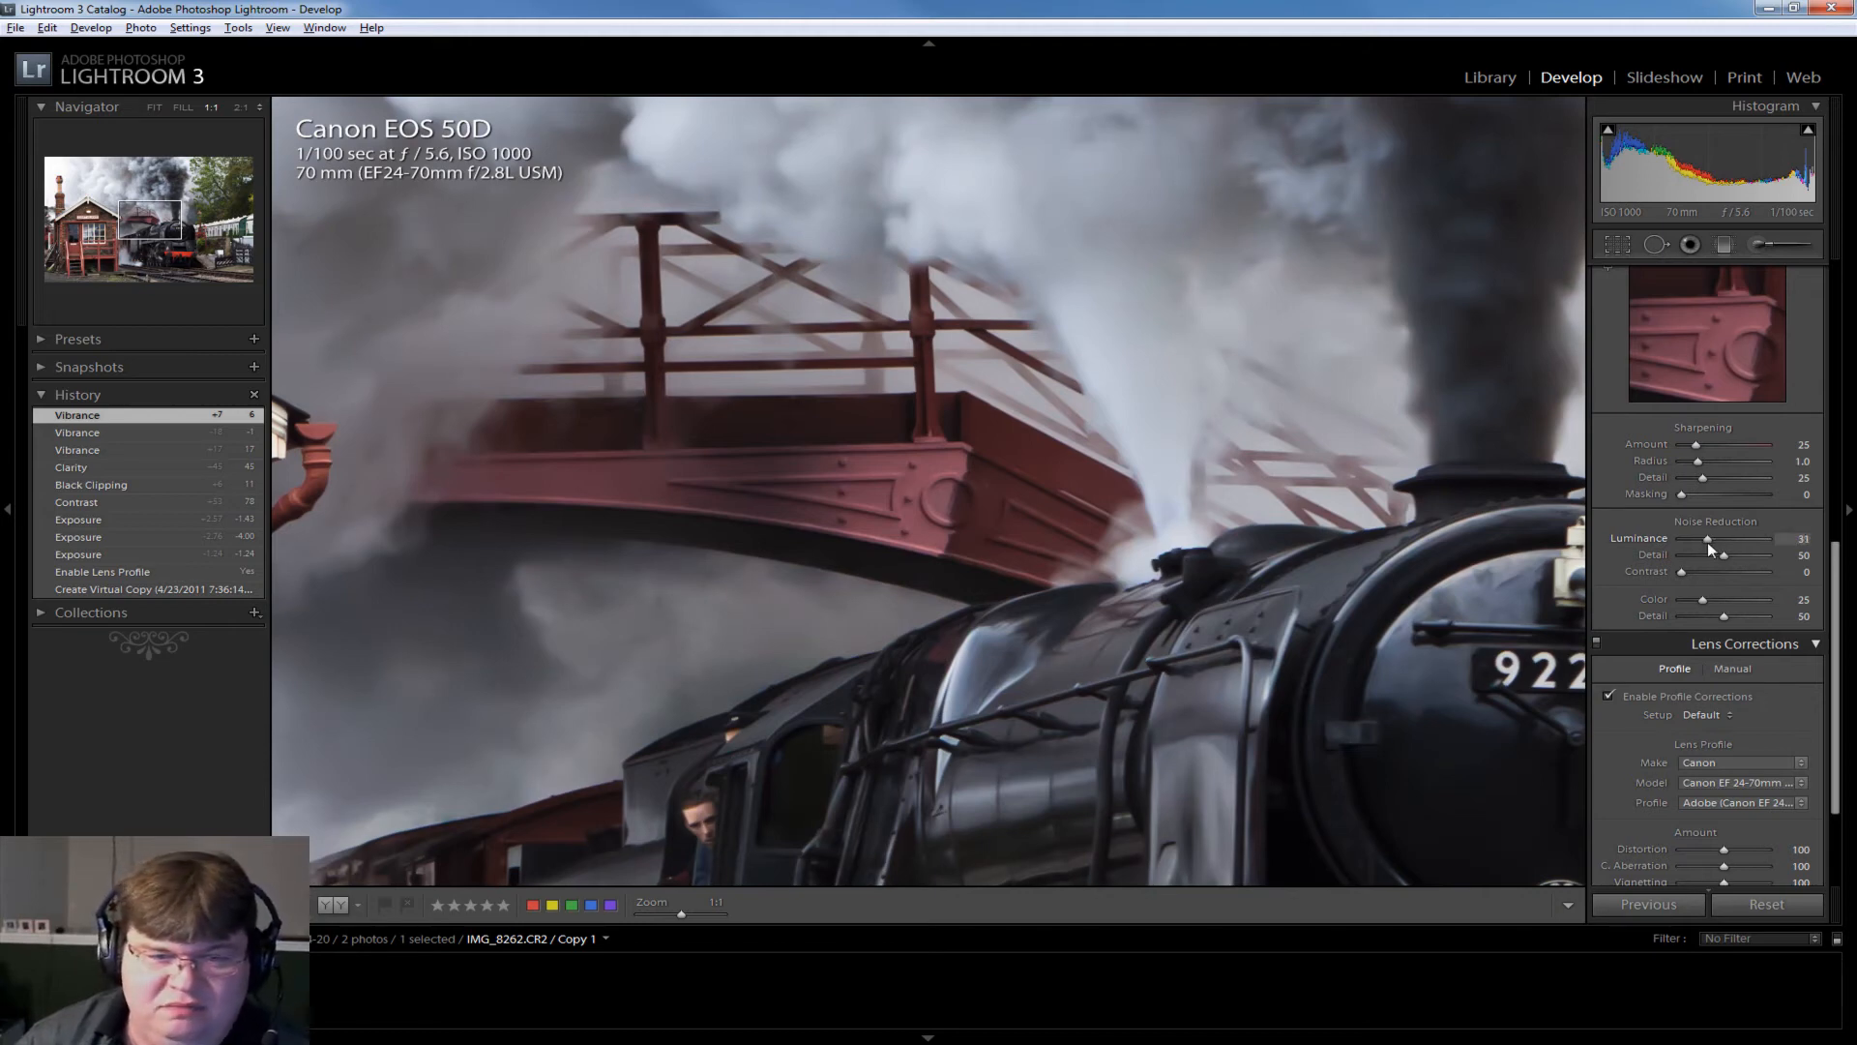
pyautogui.moveTo(1709, 542); pyautogui.dragTo(1708, 542)
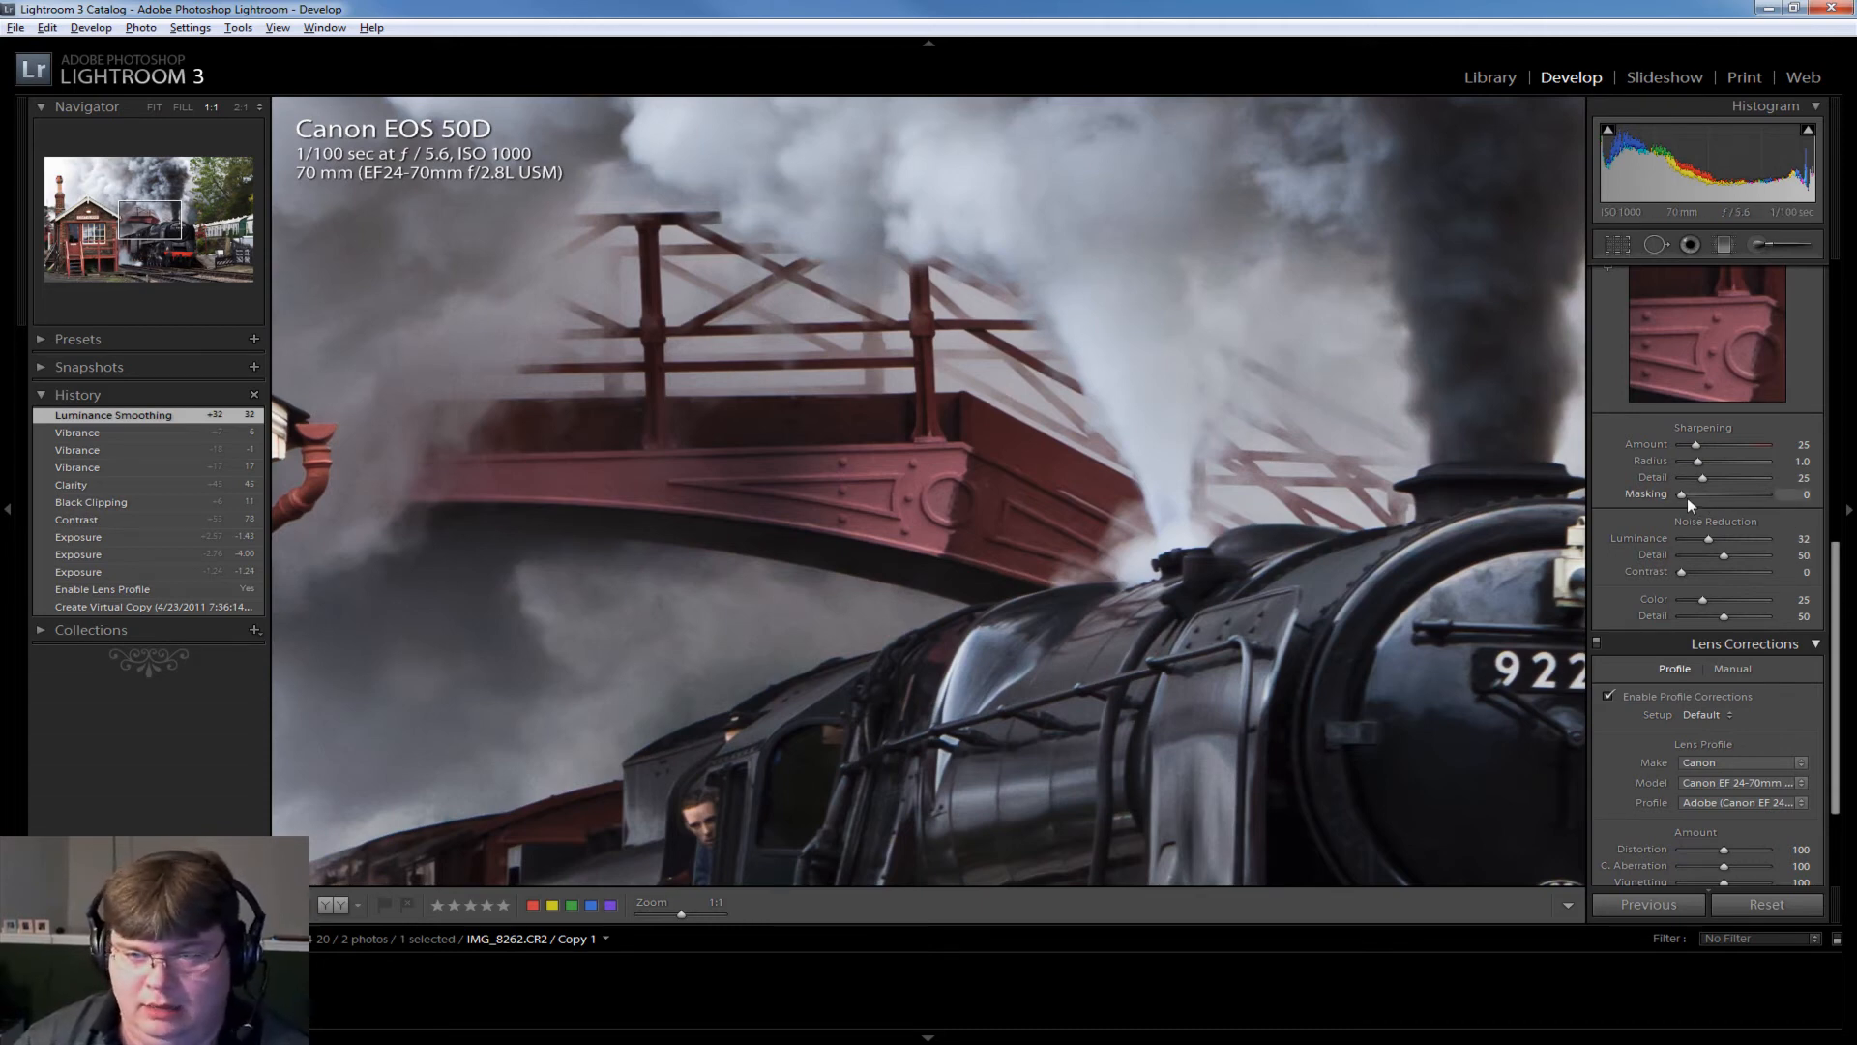
# Set the sharpening masking to 85, previewing the edge mask, so that only the strong edges are sharpened.
pyautogui.press('alt')
pyautogui.moveTo(1683, 494); pyautogui.dragTo(1746, 496)
pyautogui.keyDown('alt'); pyautogui.click(1749, 489); pyautogui.keyUp('alt')
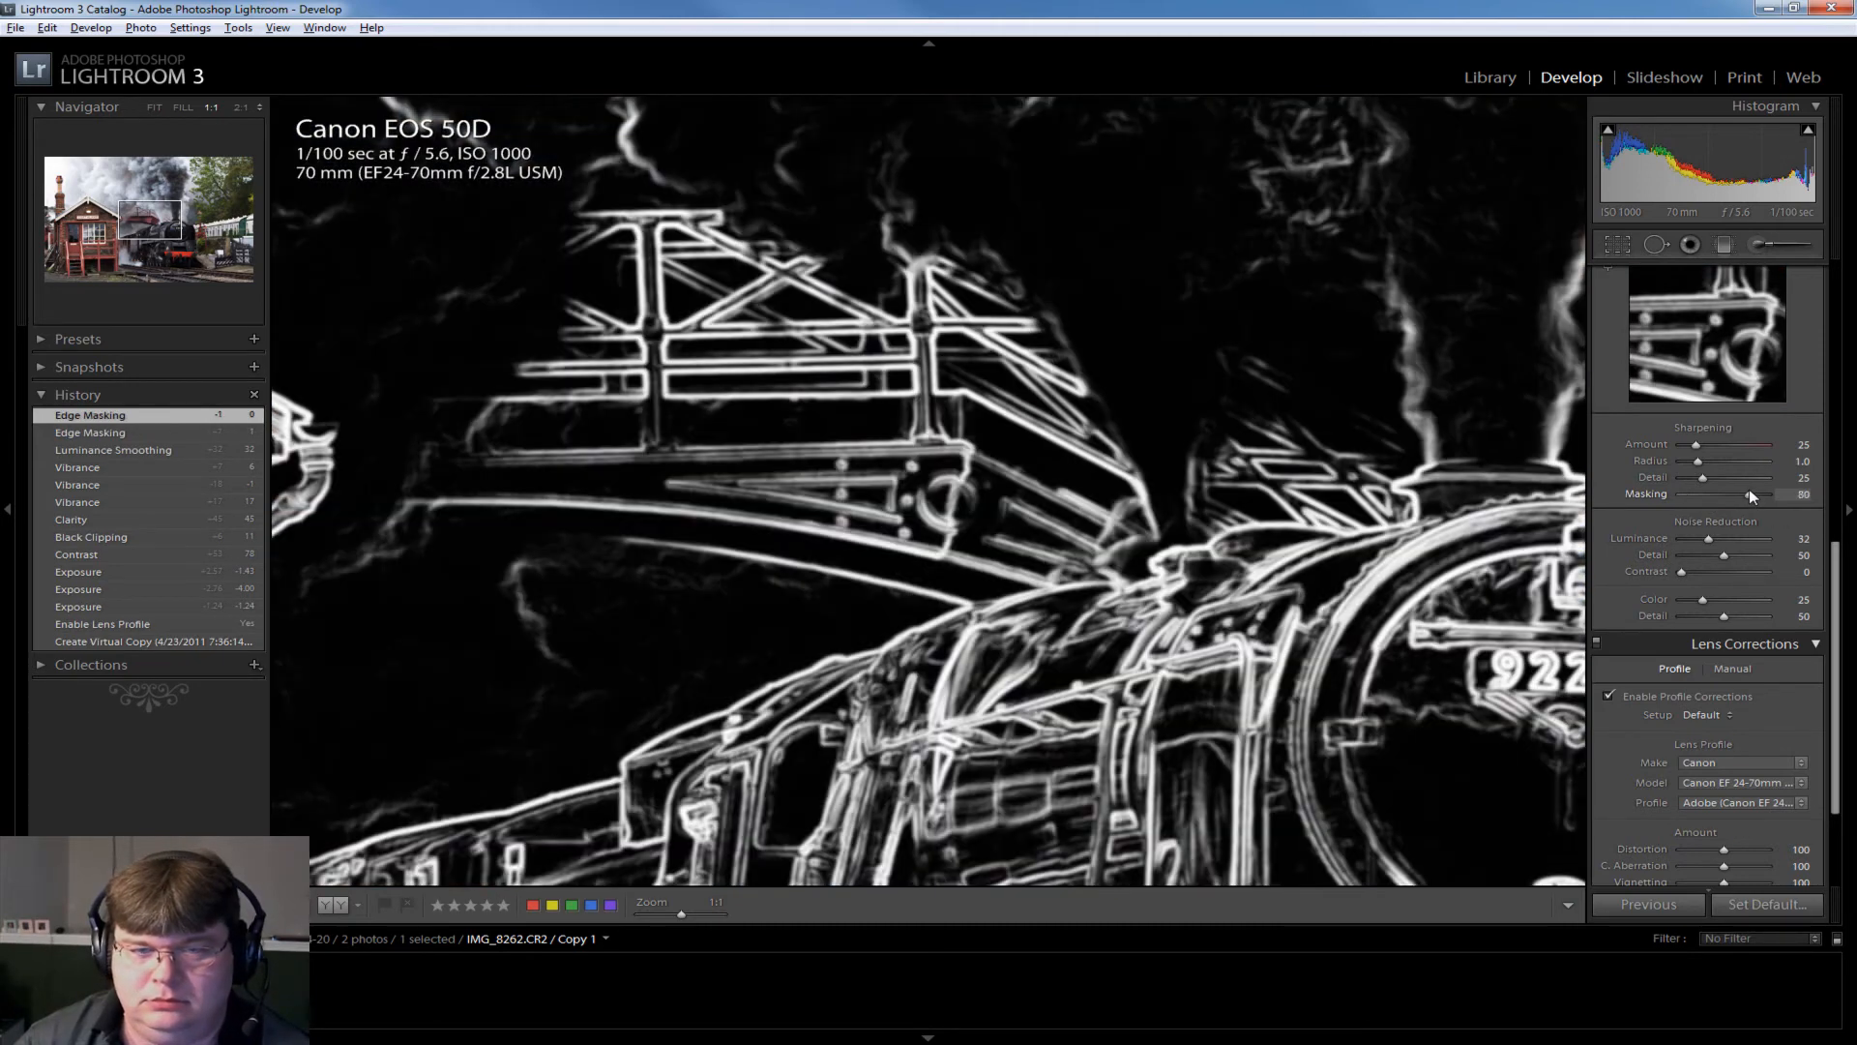
pyautogui.moveTo(1749, 490); pyautogui.dragTo(1753, 489)
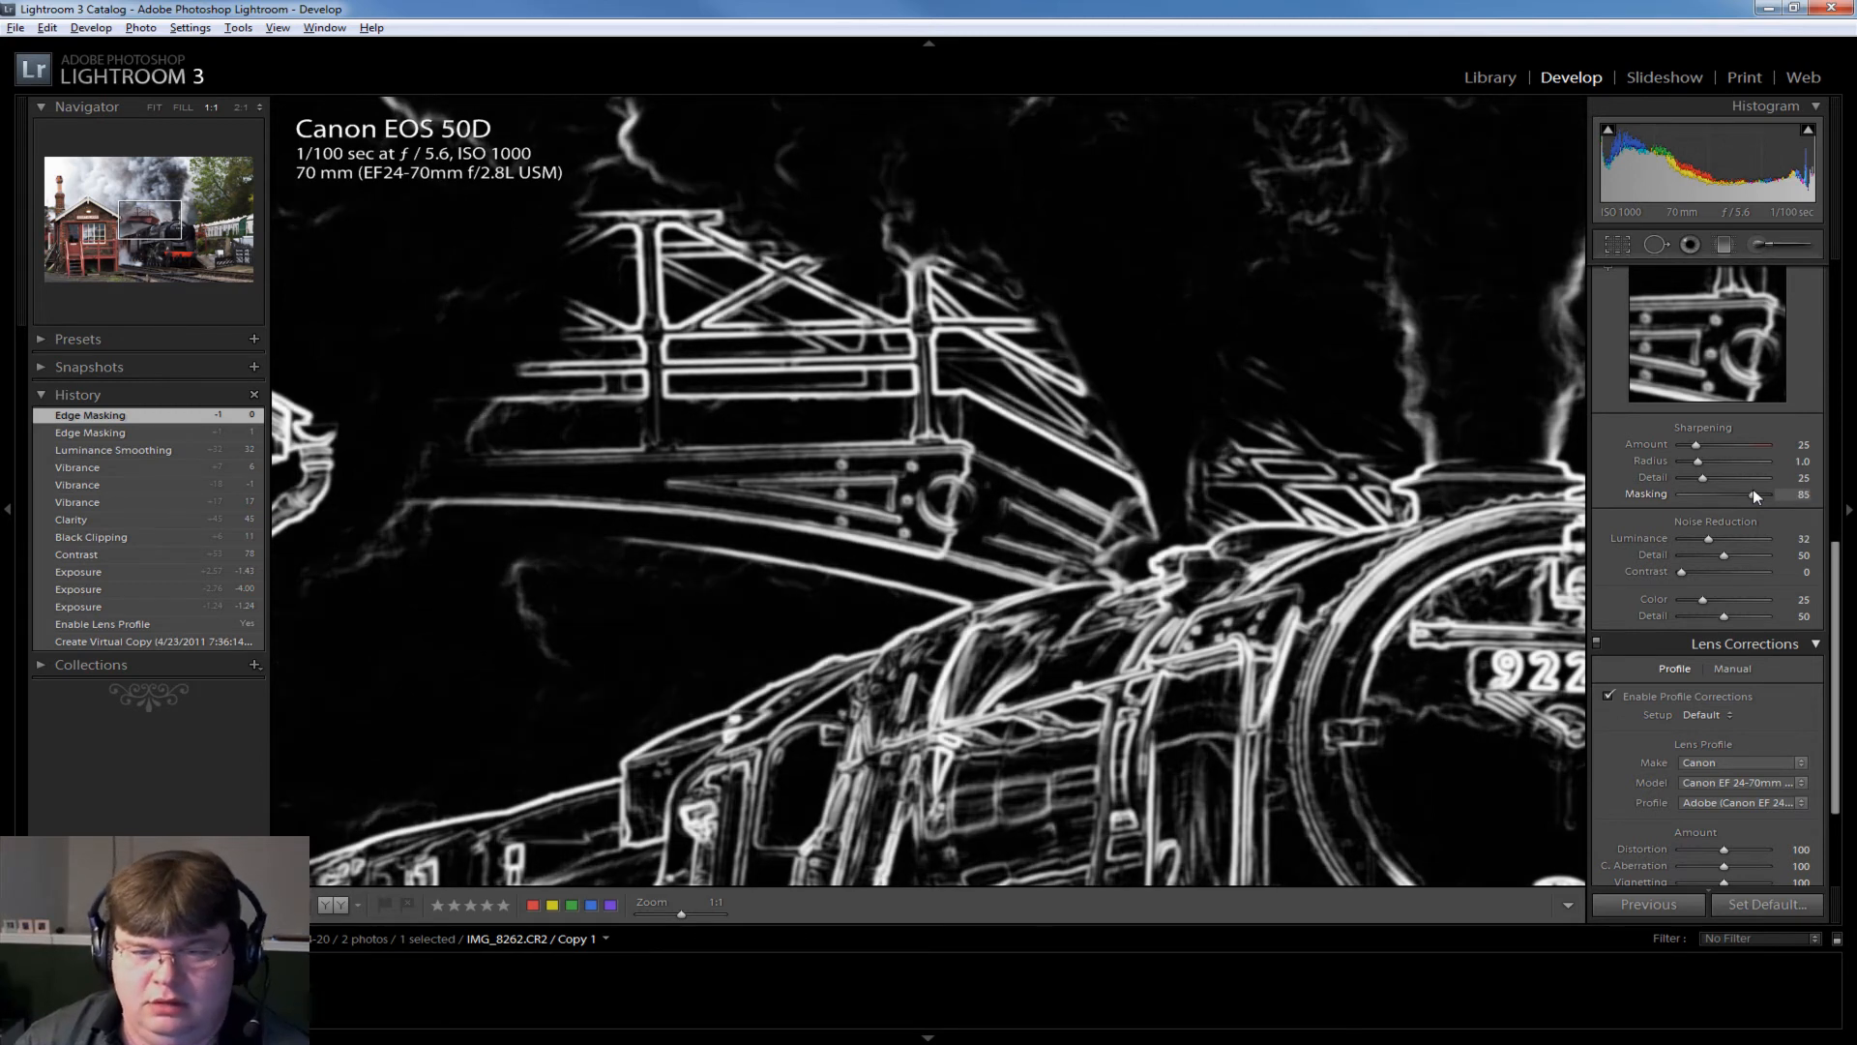
pyautogui.moveTo(1753, 490); pyautogui.dragTo(1753, 490)
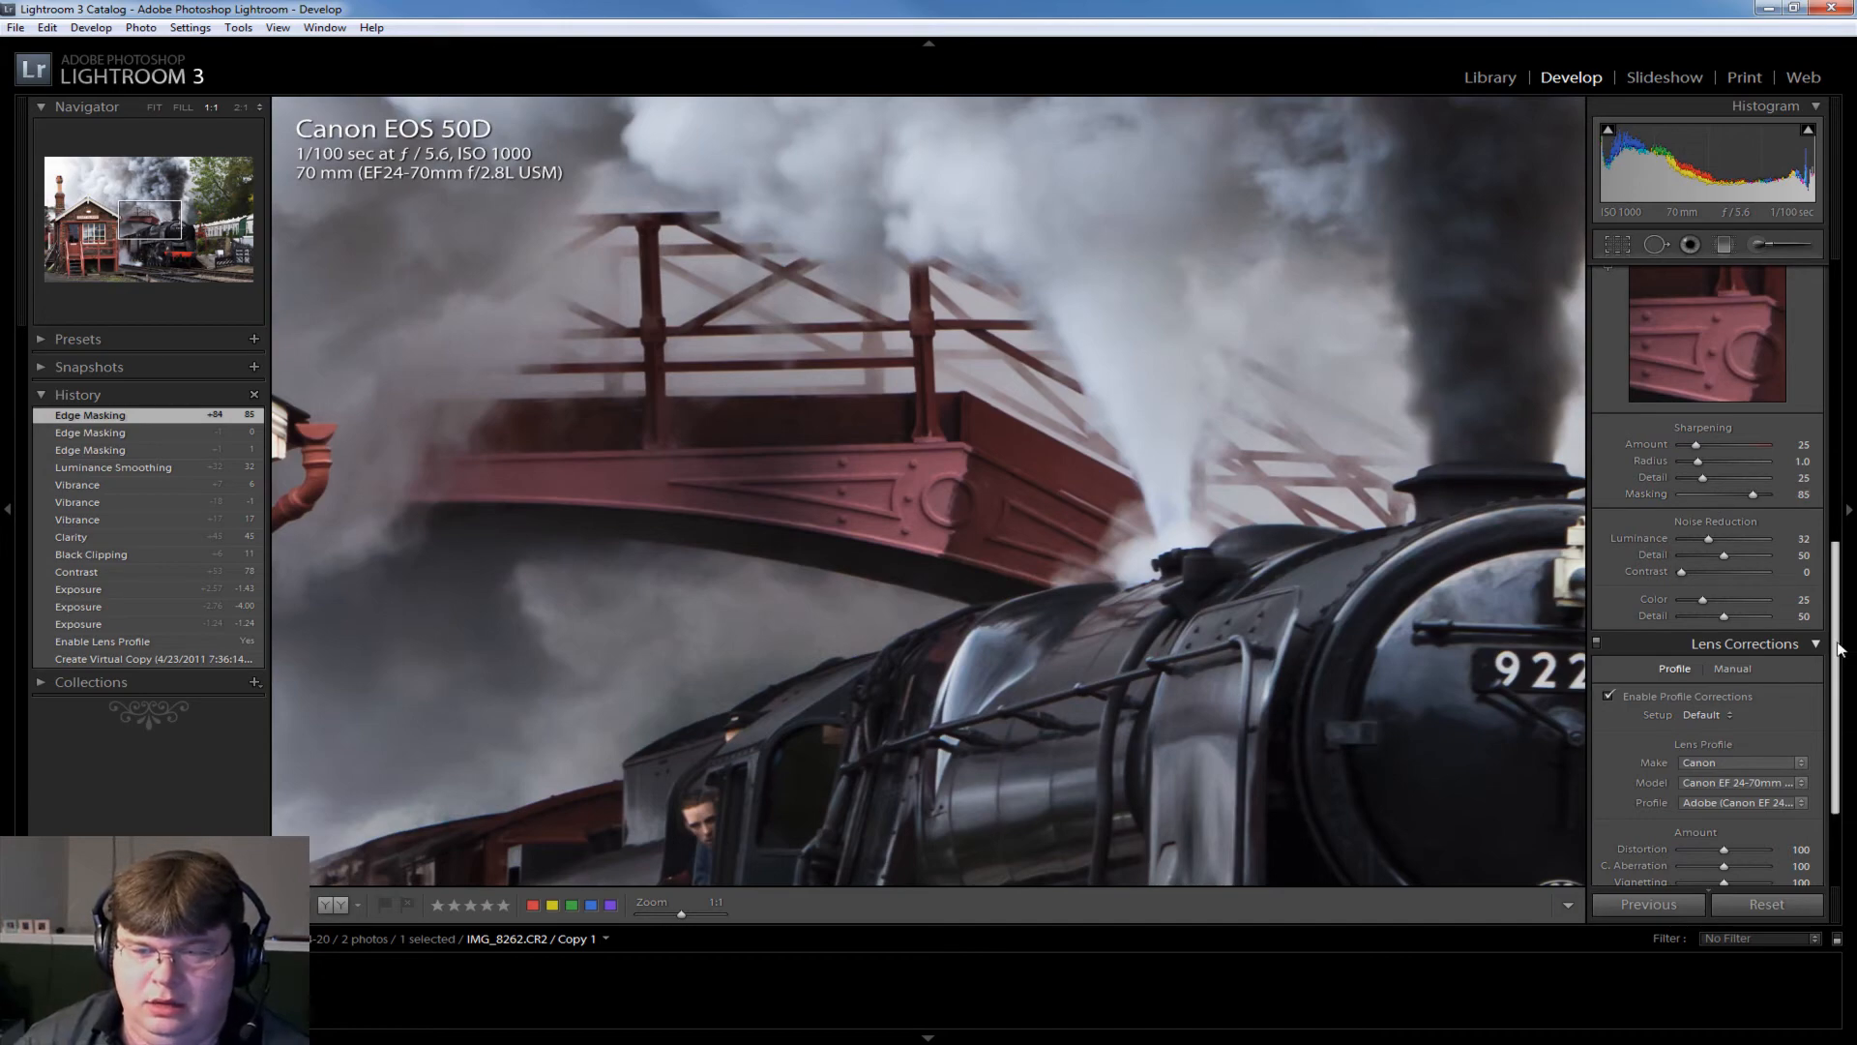
# Examine the signal box roof, chimney and surrounding smoke at full size, then view the whole photo again.
pyautogui.moveTo(1834, 650); pyautogui.dragTo(1834, 348)
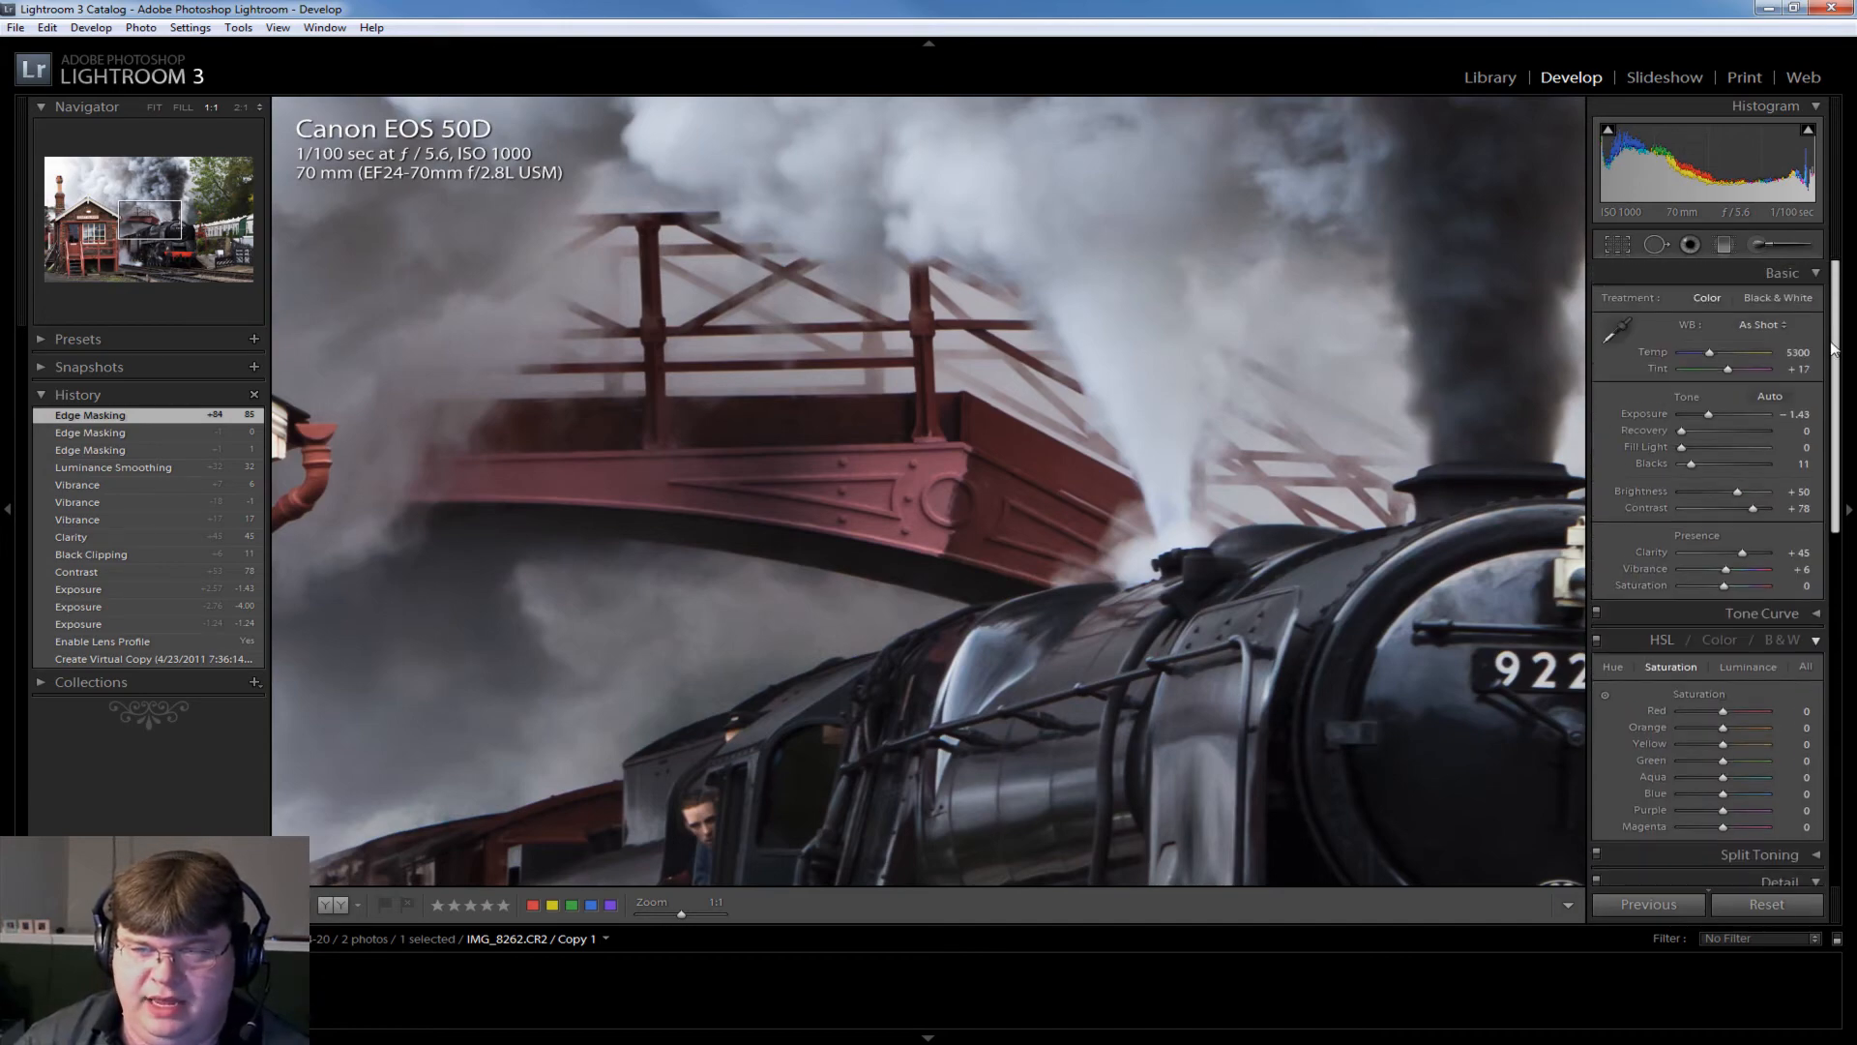
pyautogui.click(797, 701)
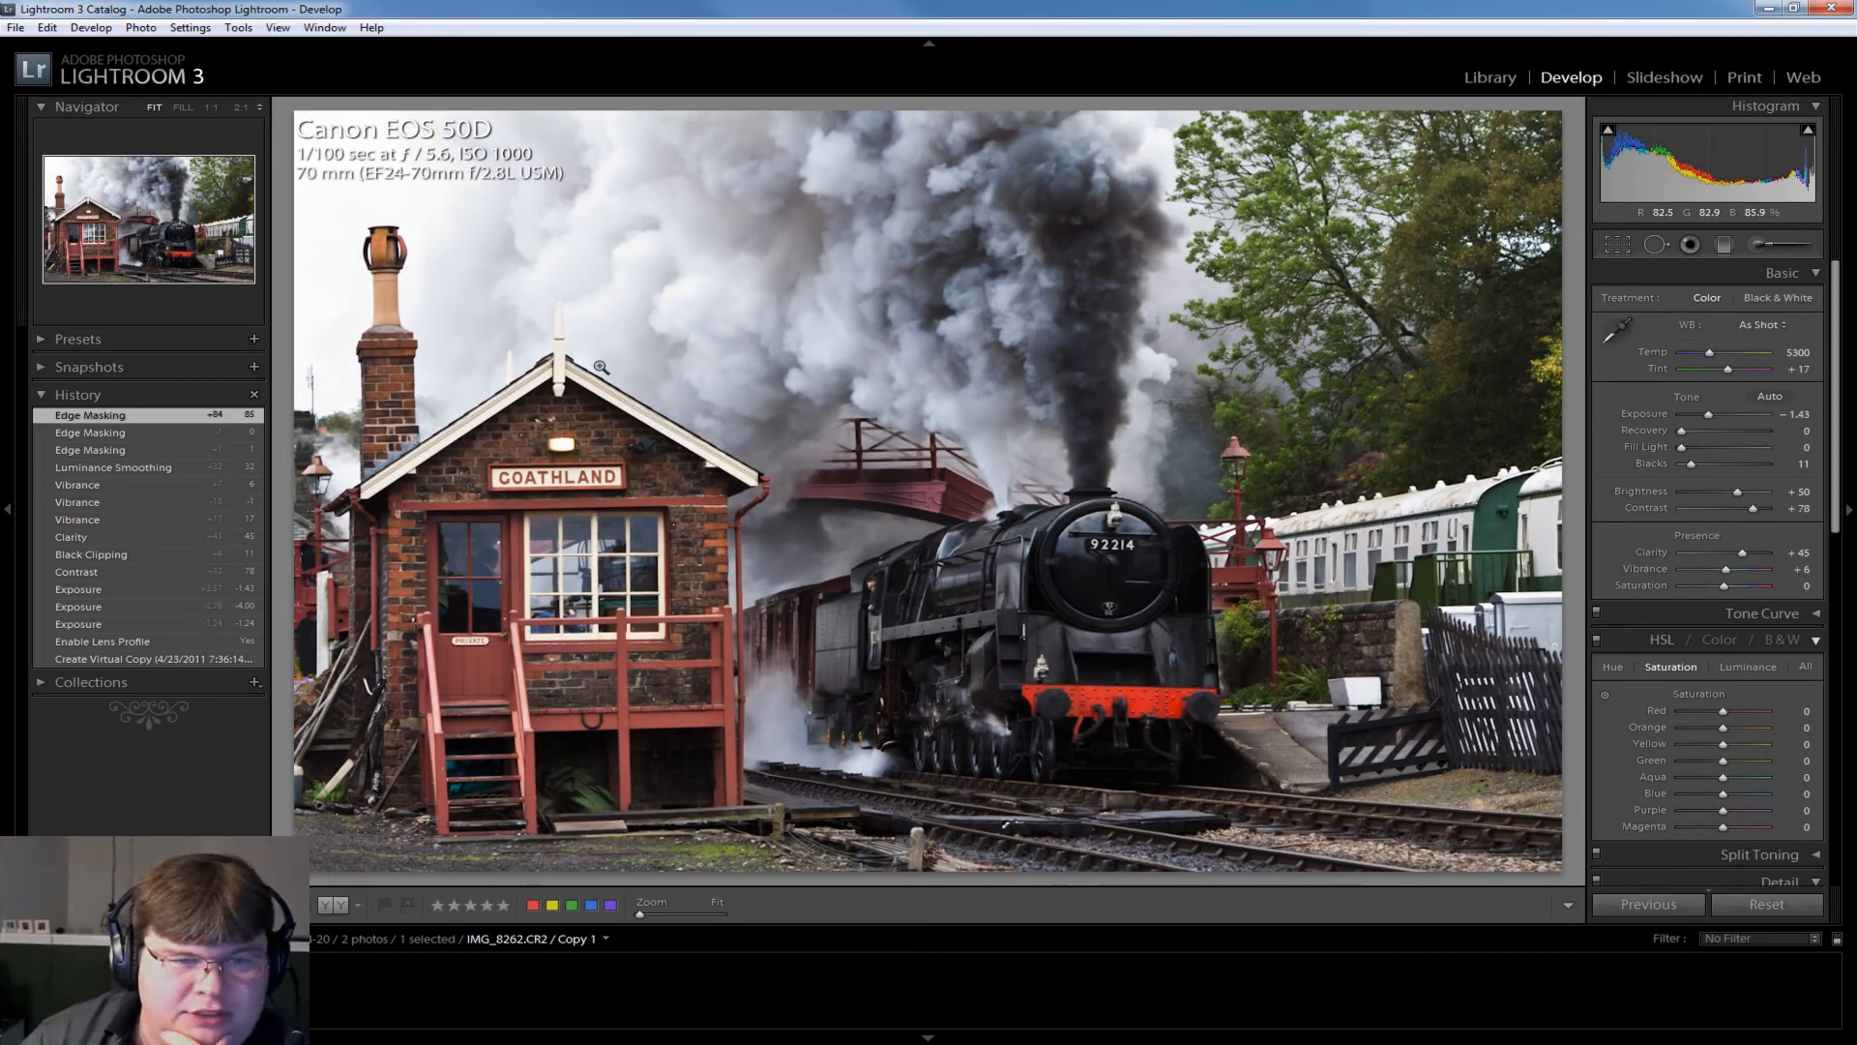
pyautogui.click(571, 364)
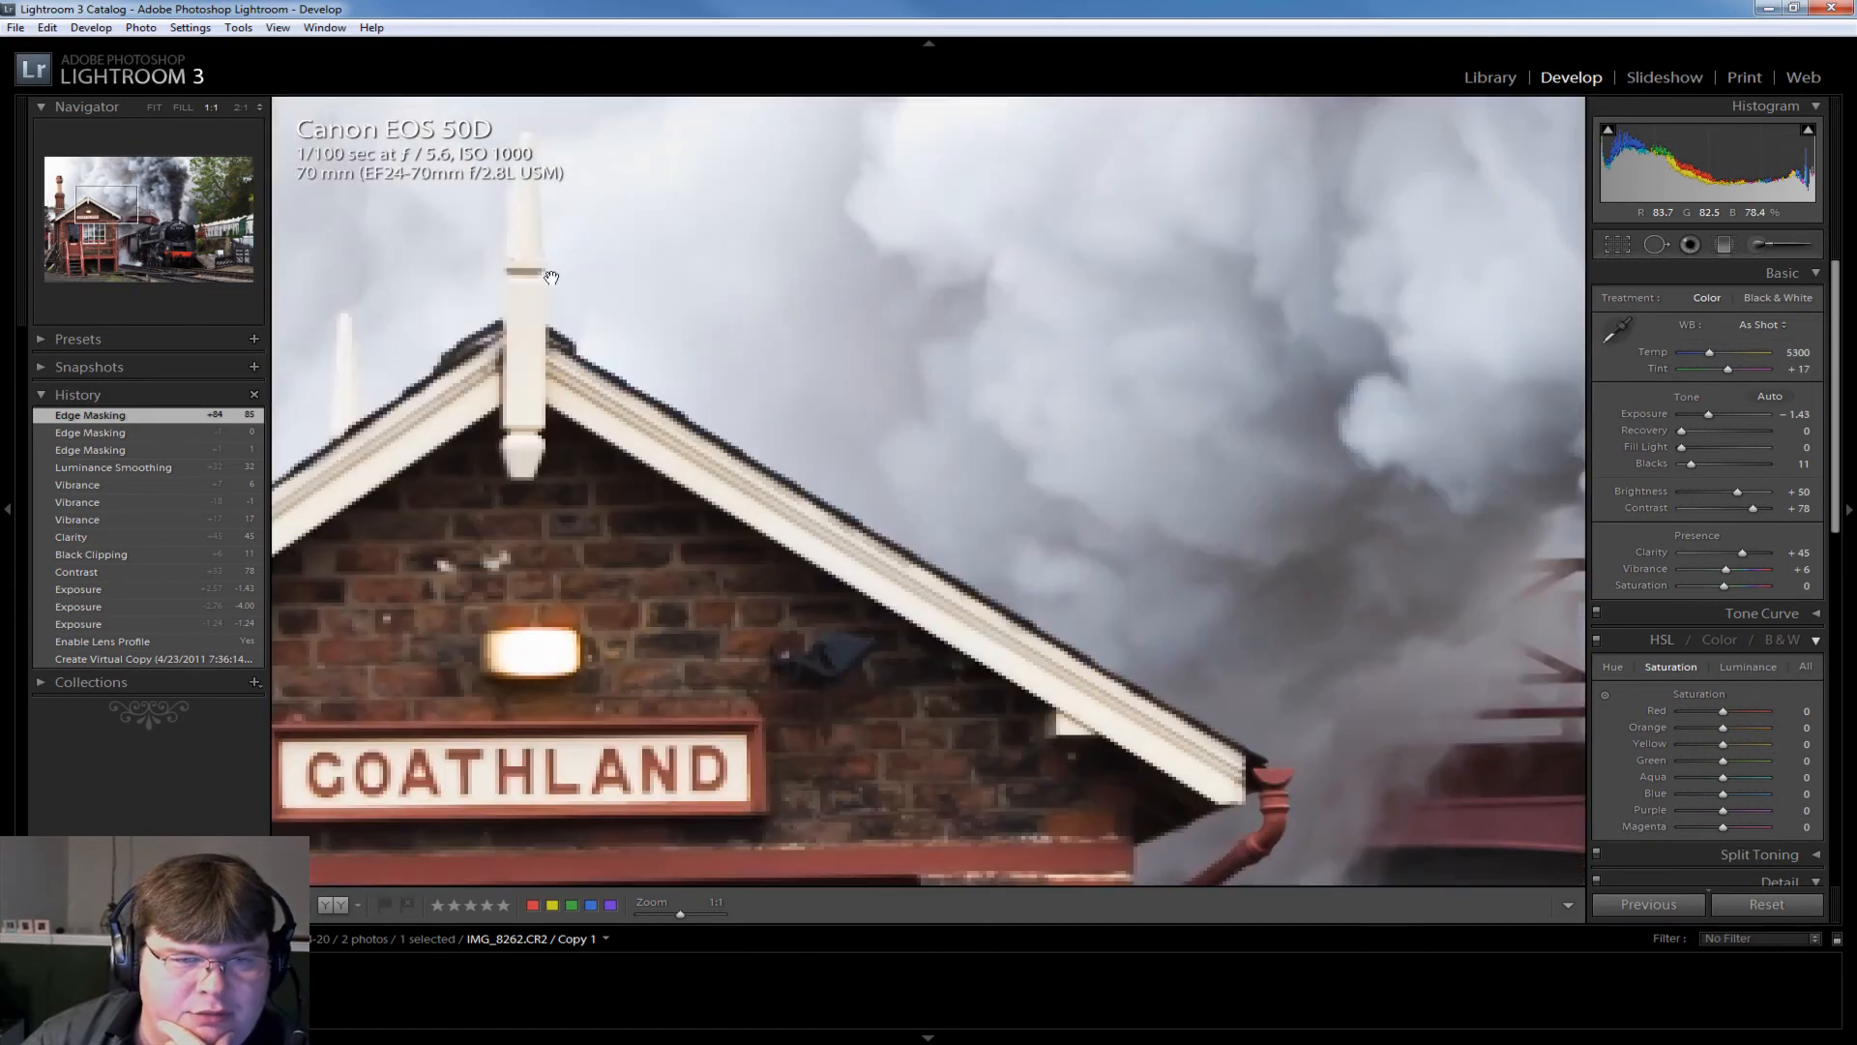
pyautogui.click(545, 374)
pyautogui.click(291, 315)
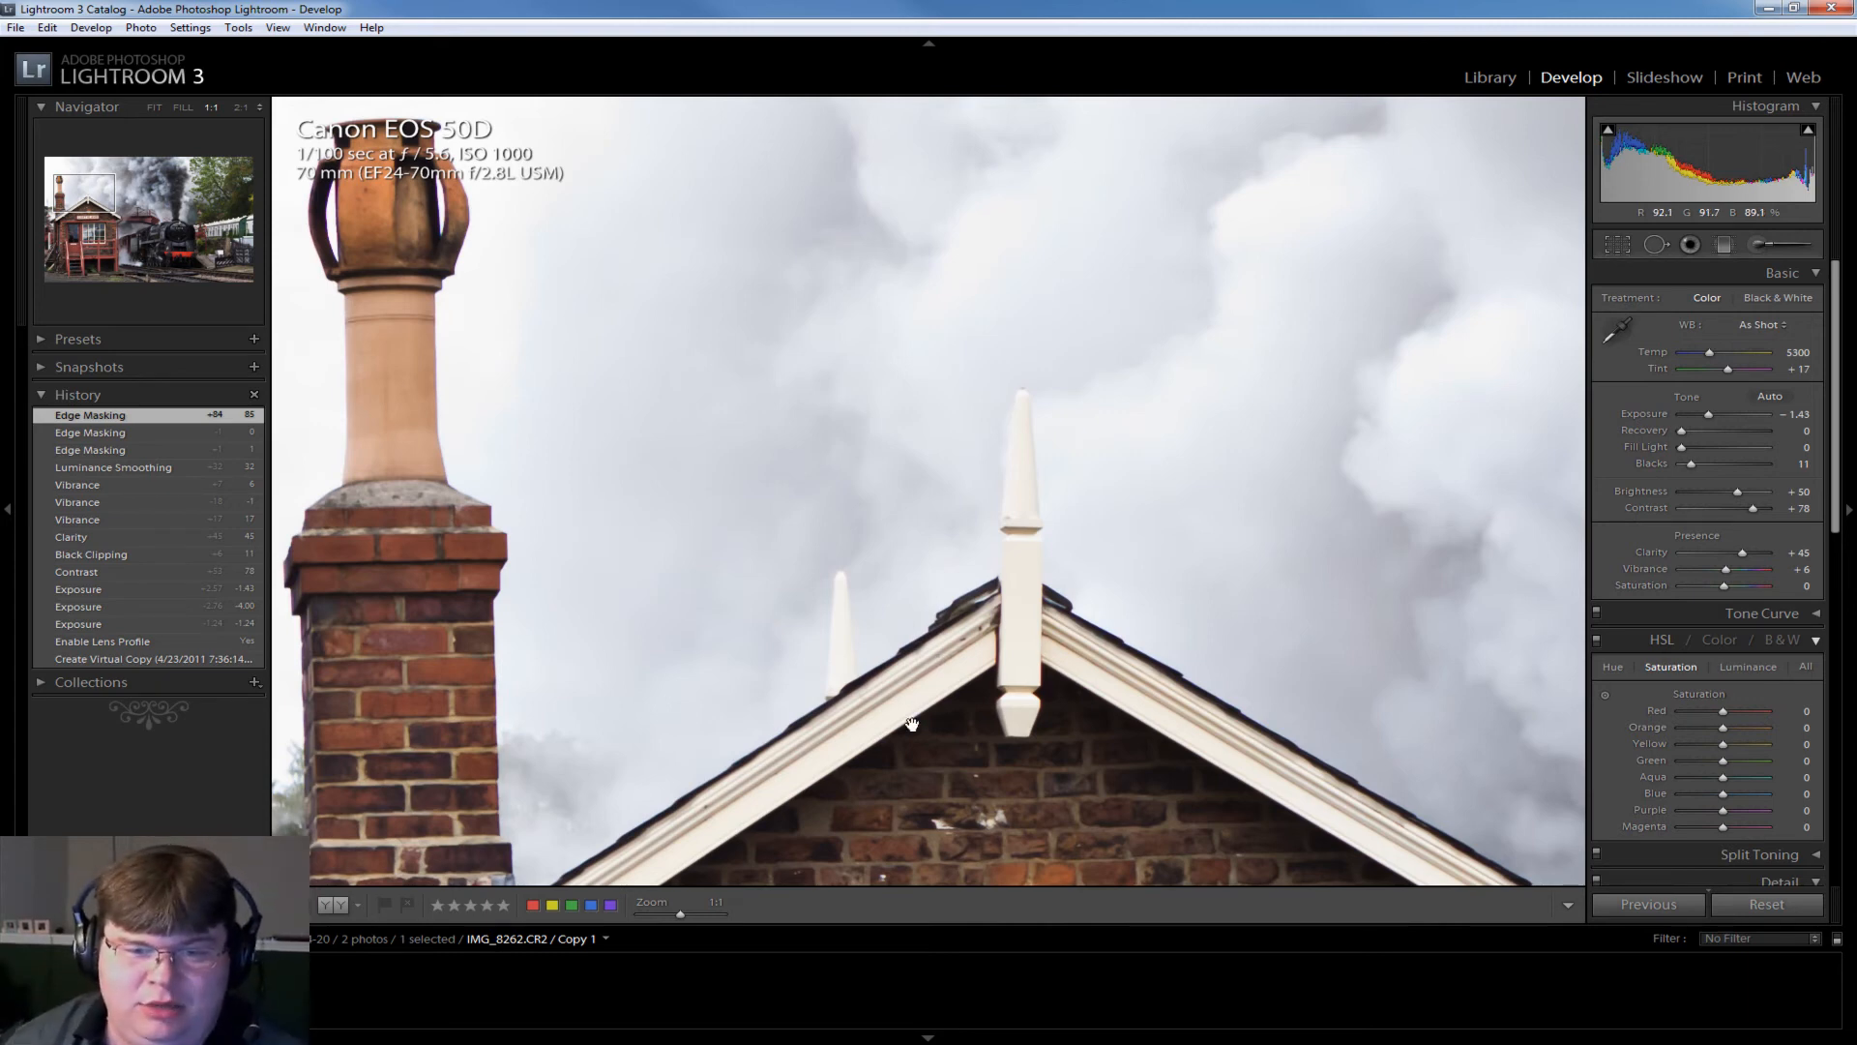
pyautogui.click(1122, 682)
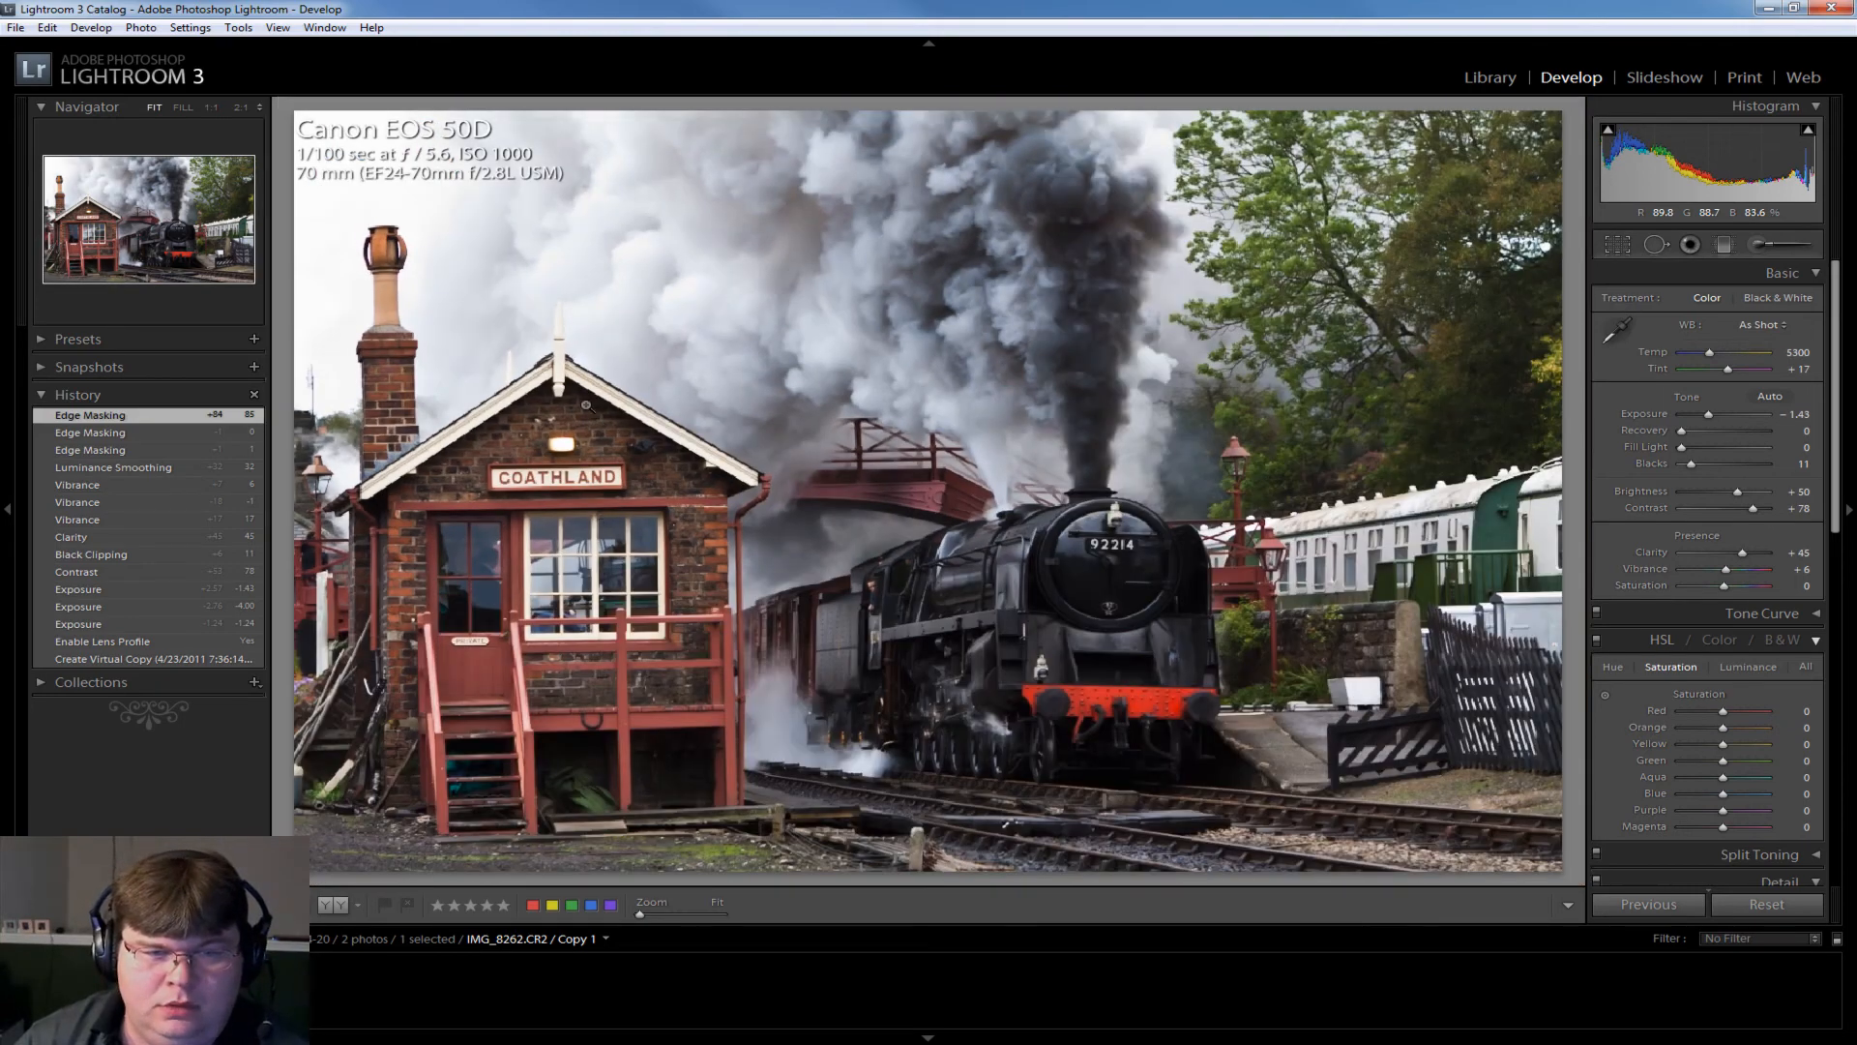
# Darken the signal box's cream roof trim with targeted luminance adjustment, setting yellow to -59, orange to -7 and green to -1.
pyautogui.click(612, 510)
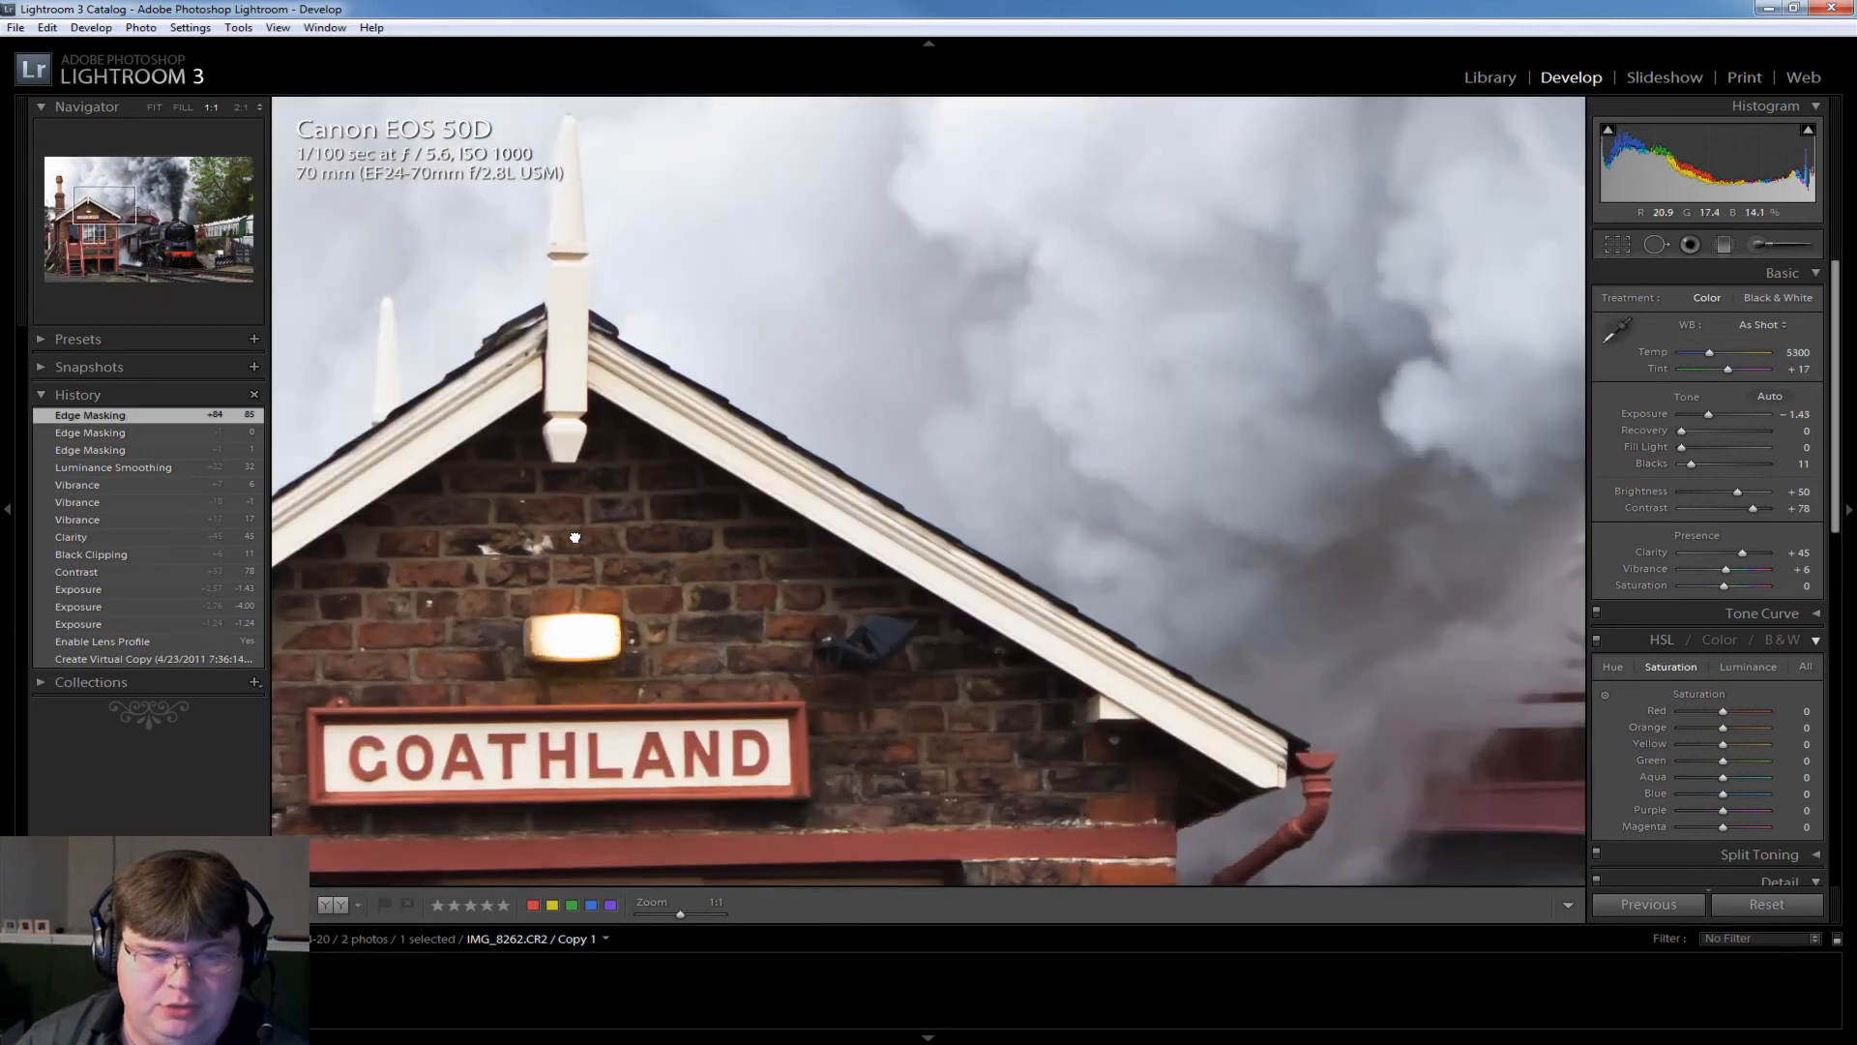
pyautogui.moveTo(575, 537); pyautogui.dragTo(852, 503)
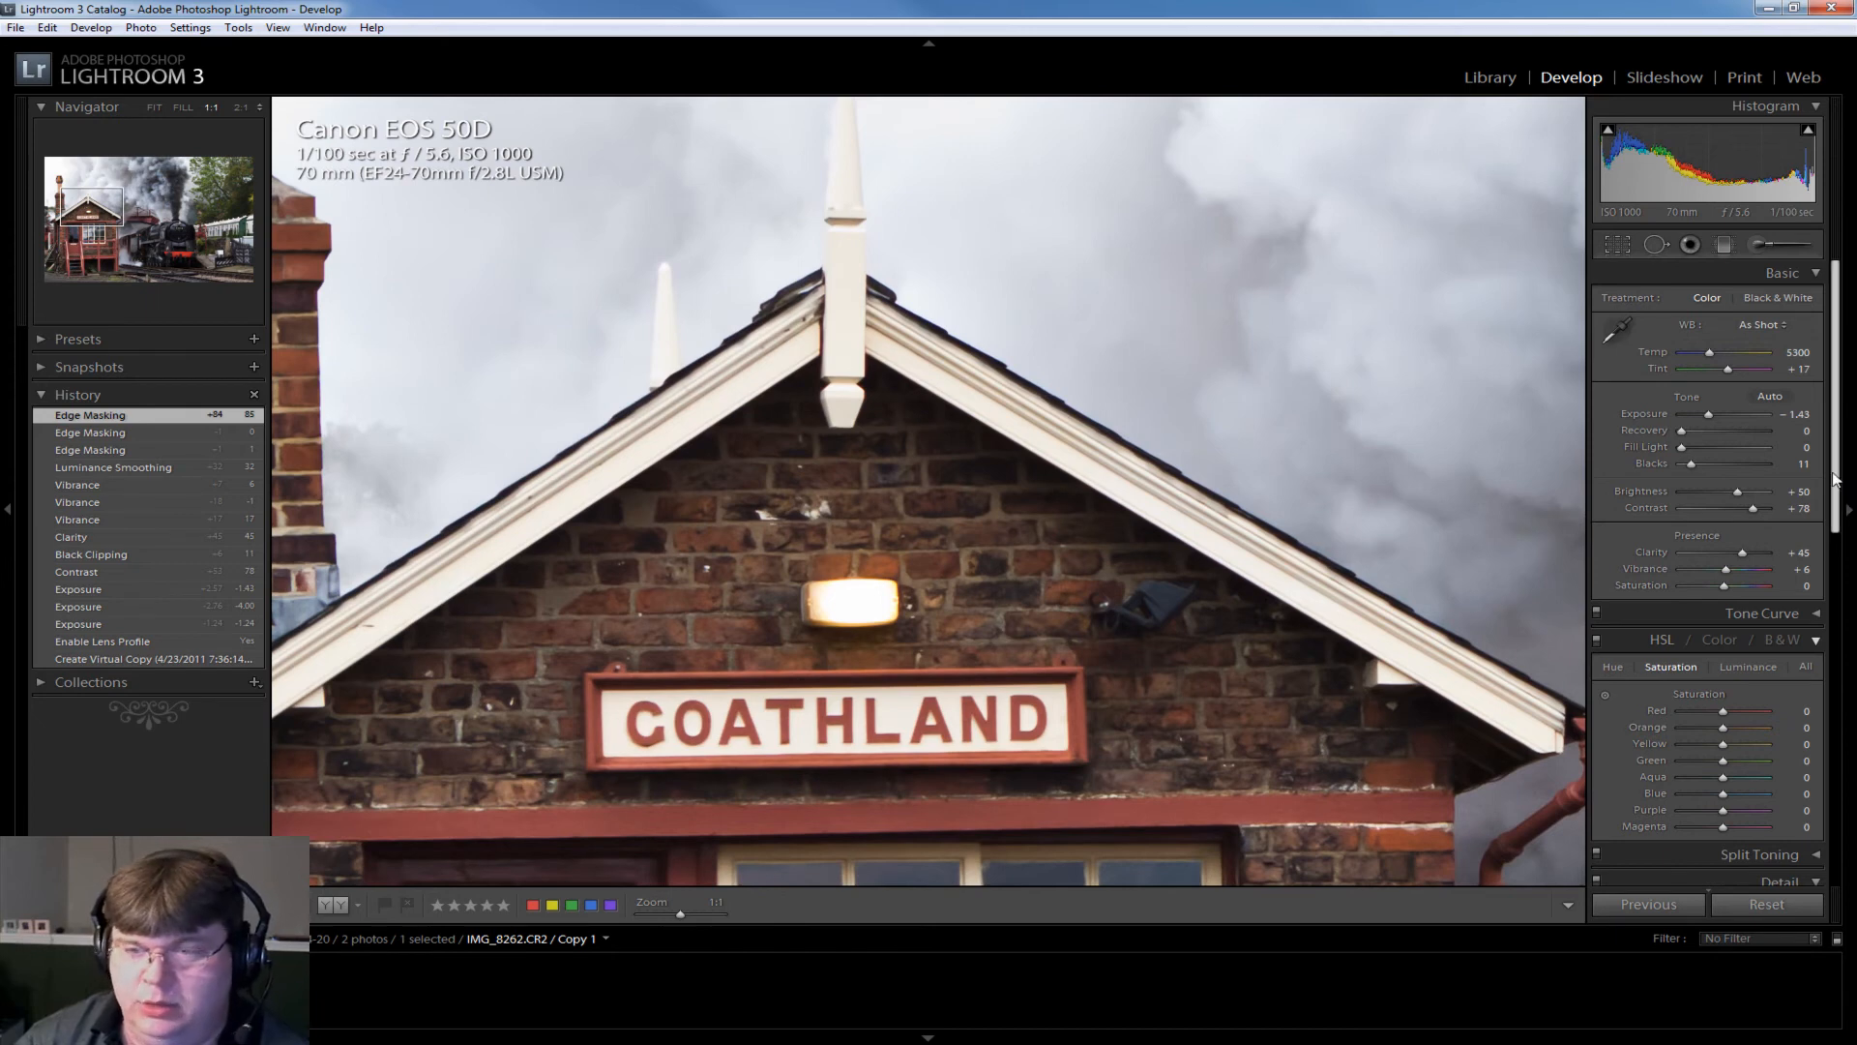
pyautogui.scroll(-4, 1751, 579)
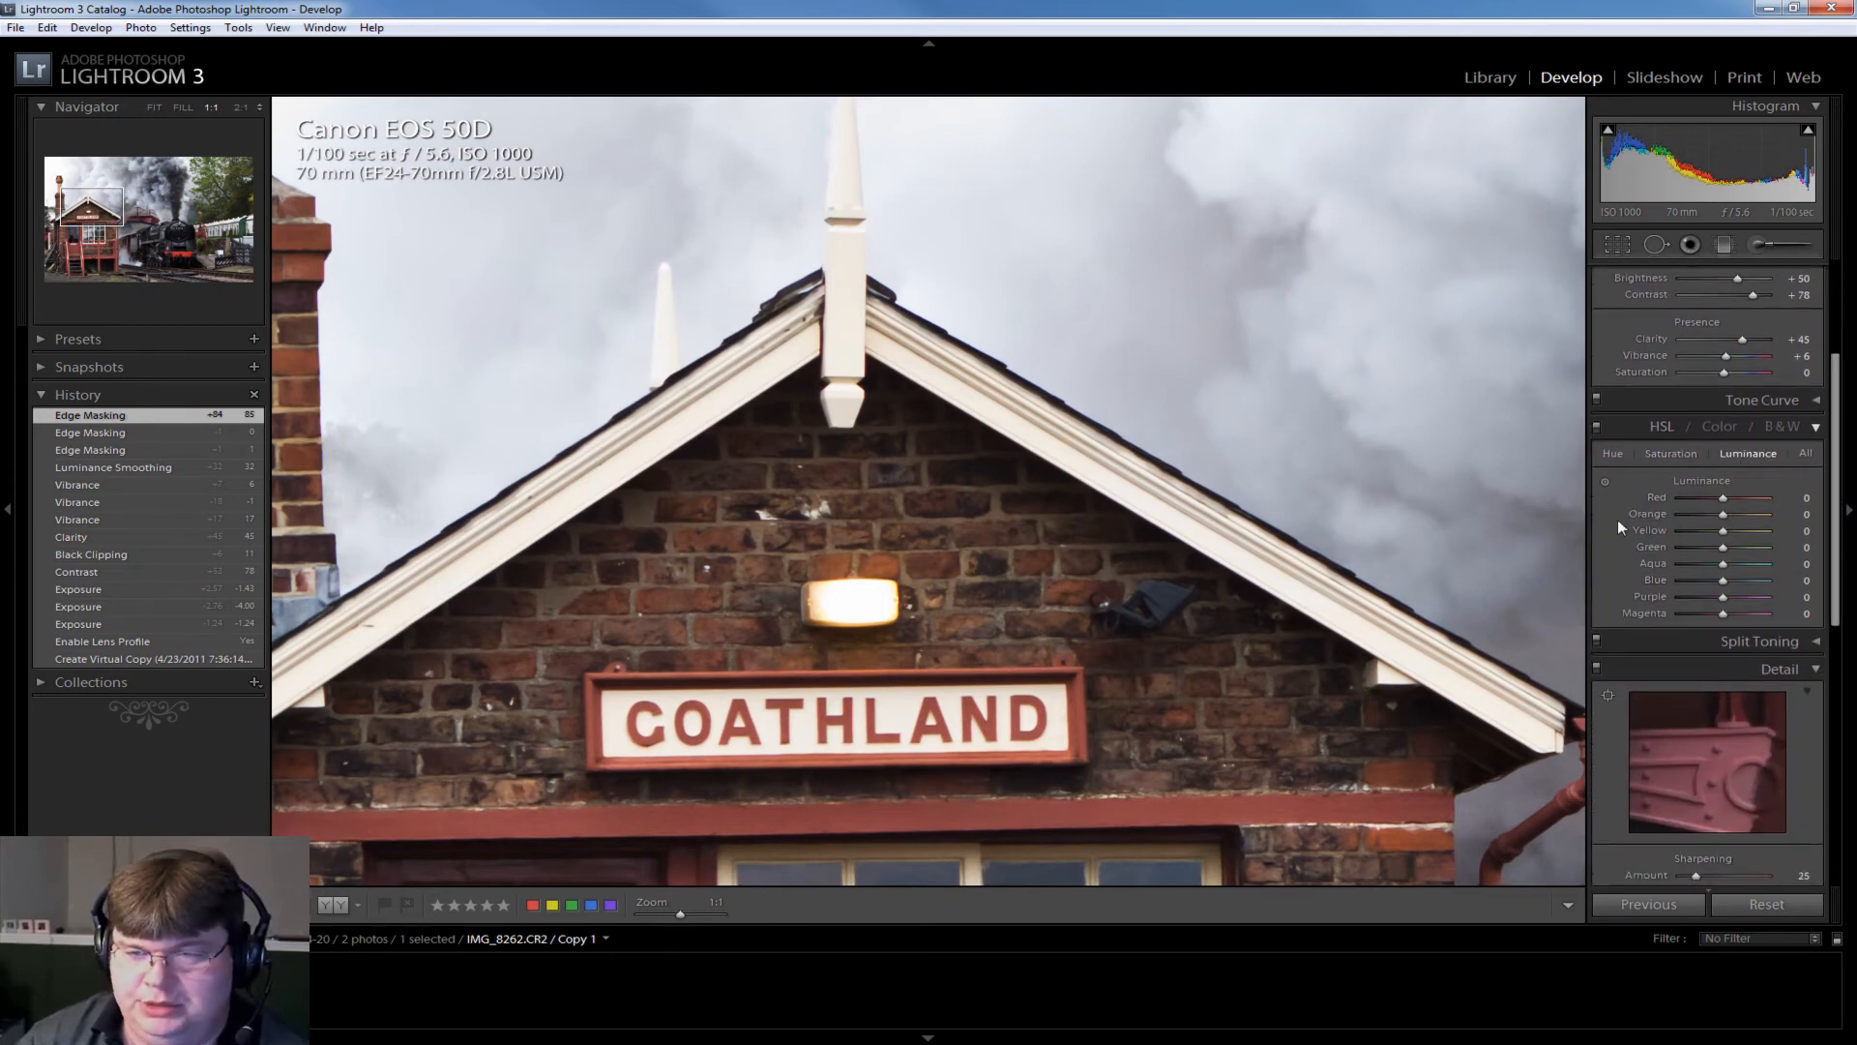
pyautogui.click(1606, 481)
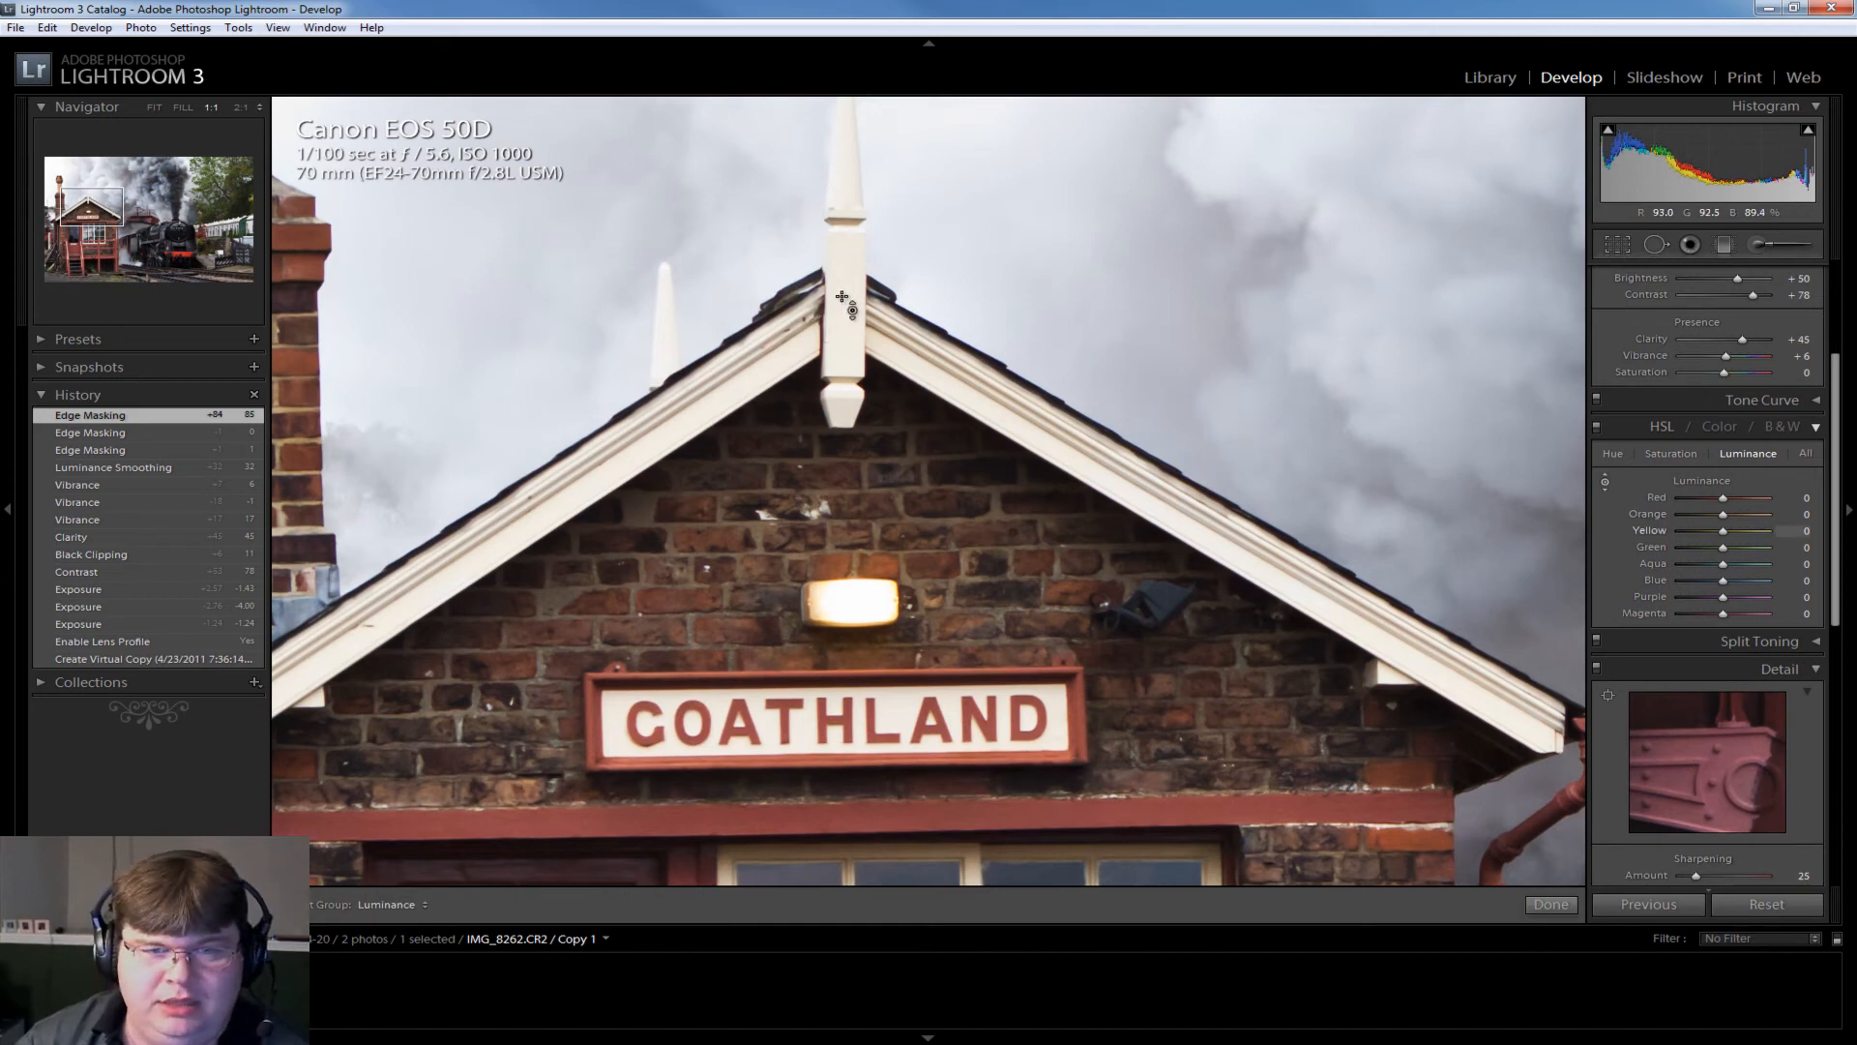
pyautogui.moveTo(848, 277); pyautogui.dragTo(848, 365)
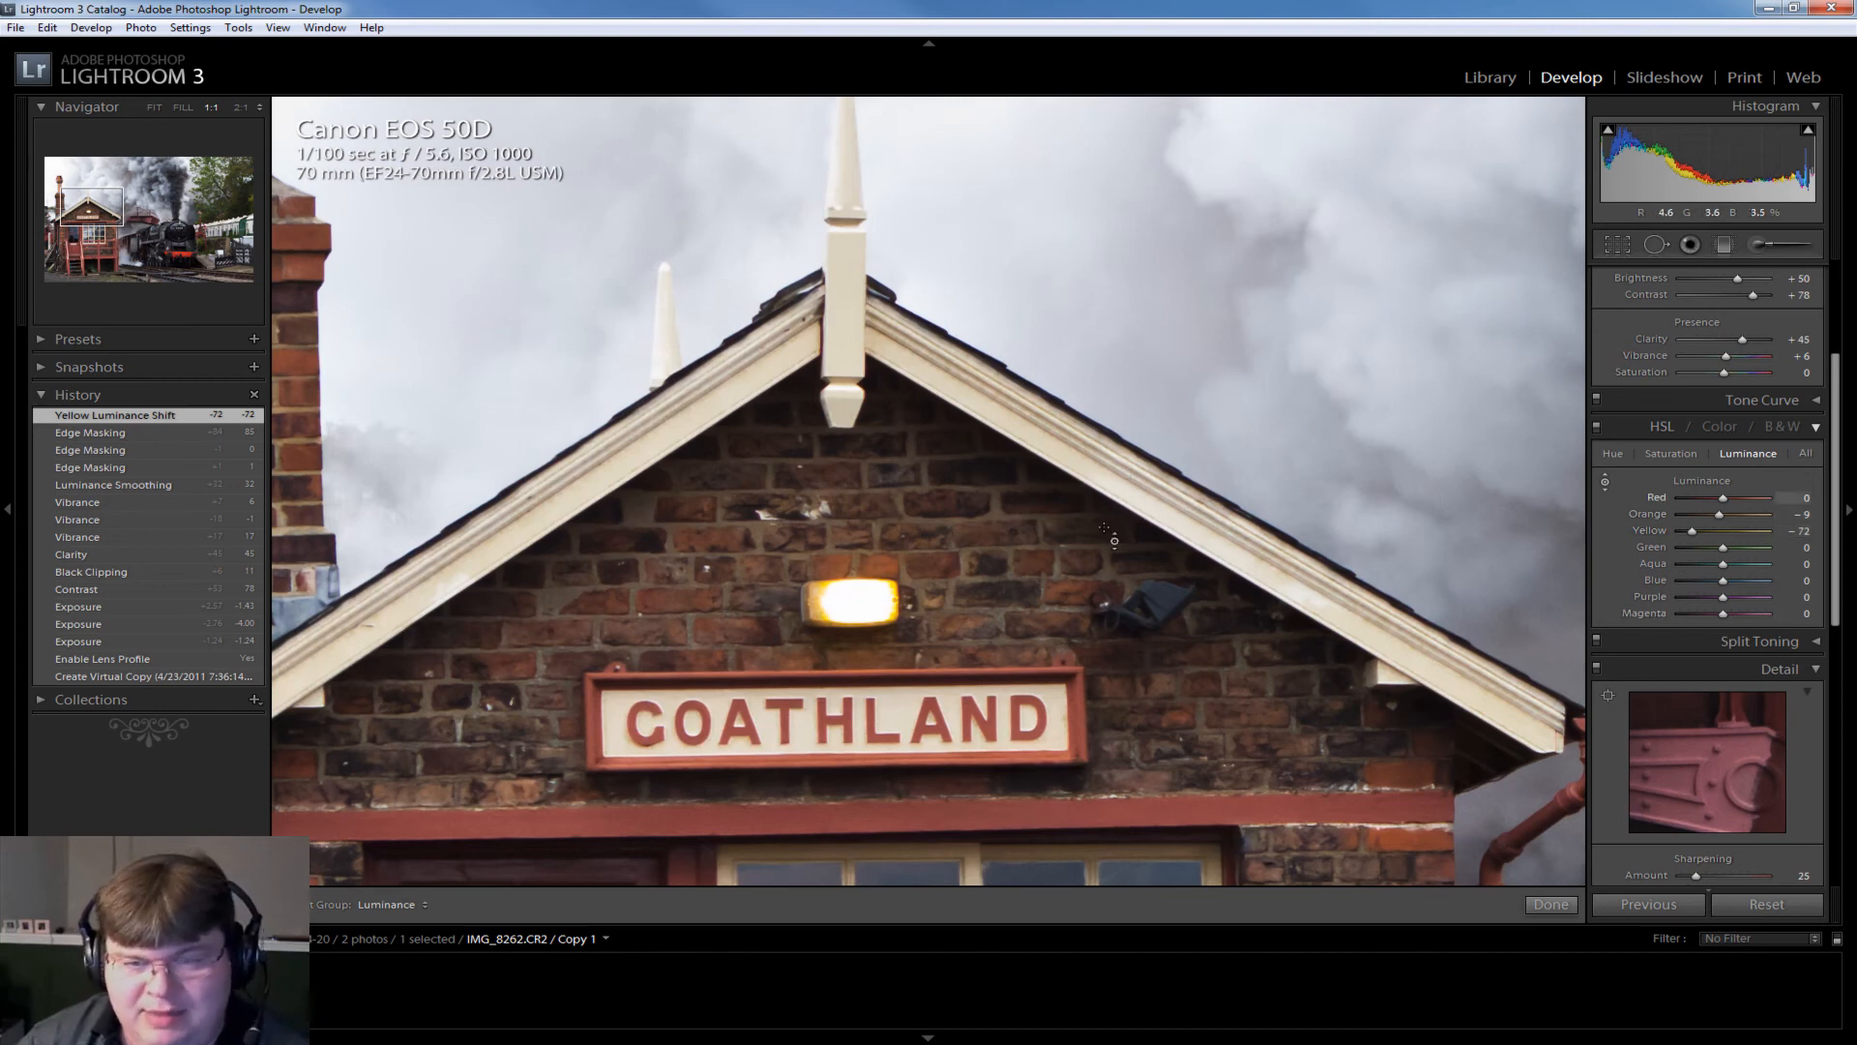
pyautogui.moveTo(843, 350); pyautogui.dragTo(844, 341)
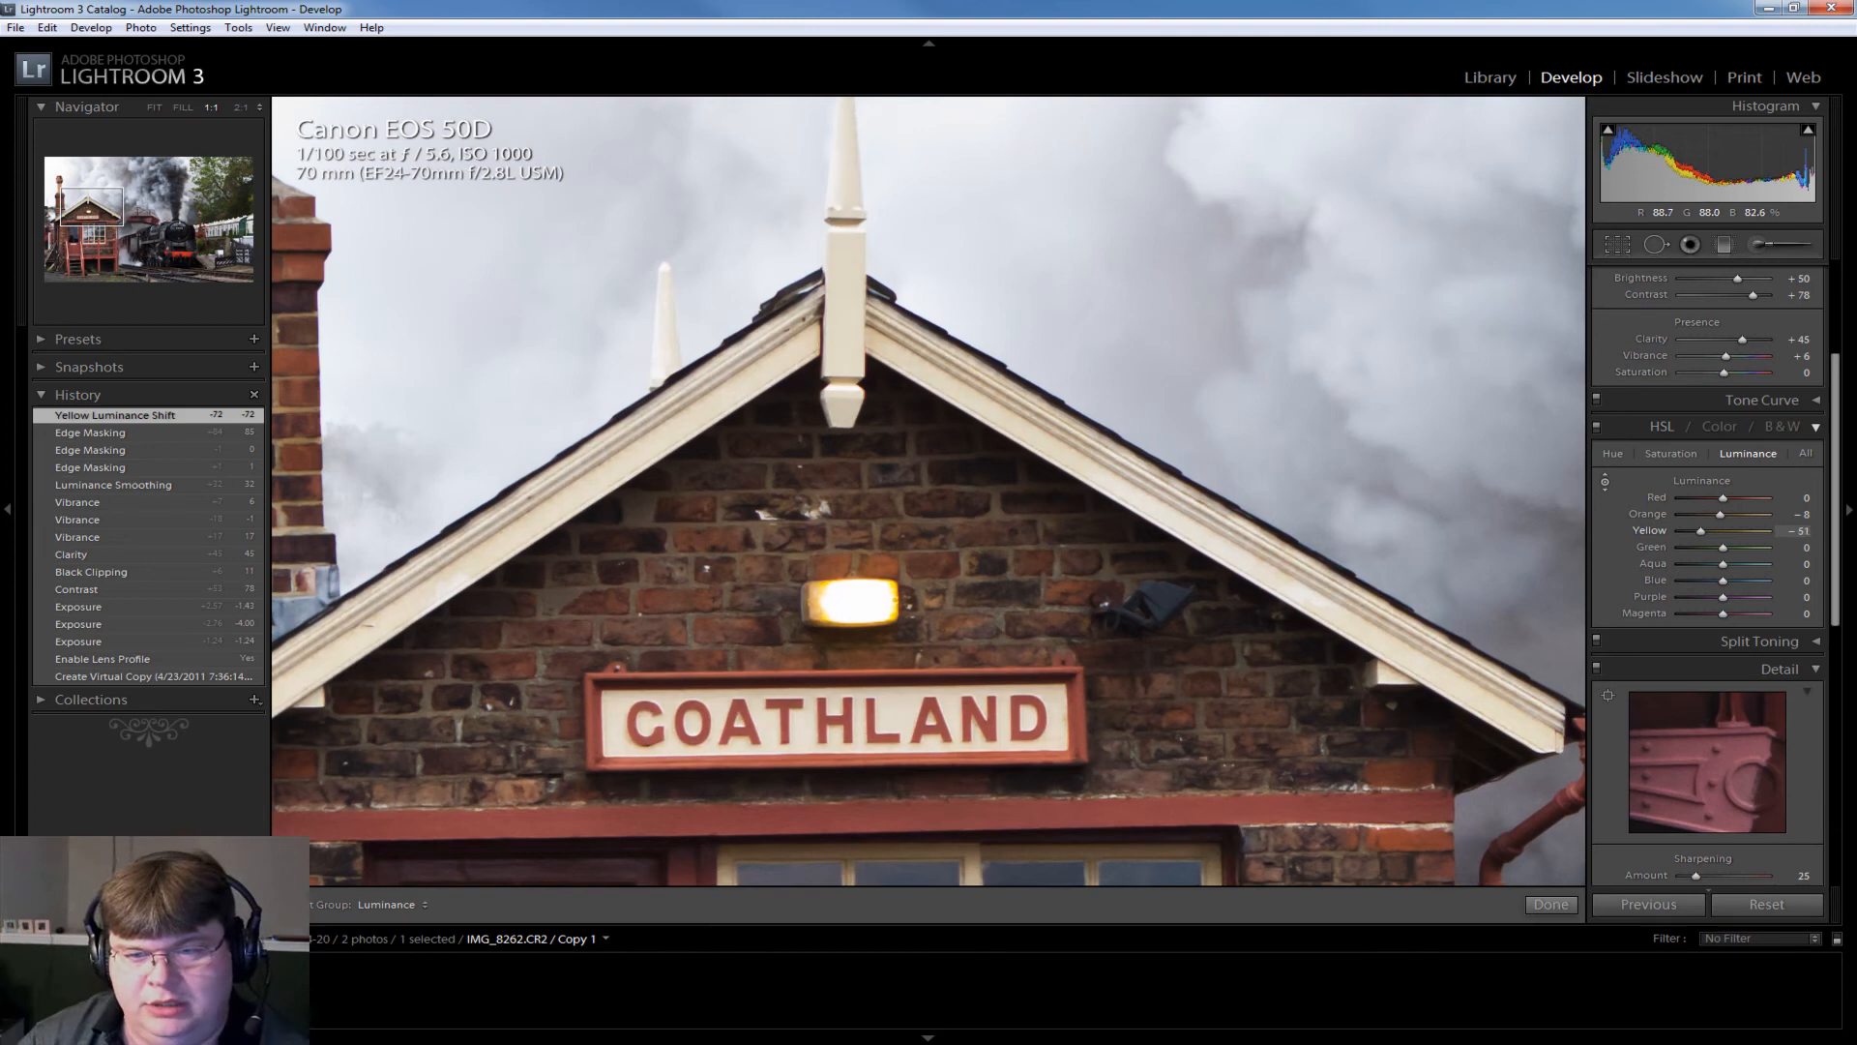
pyautogui.moveTo(843, 341); pyautogui.dragTo(852, 335)
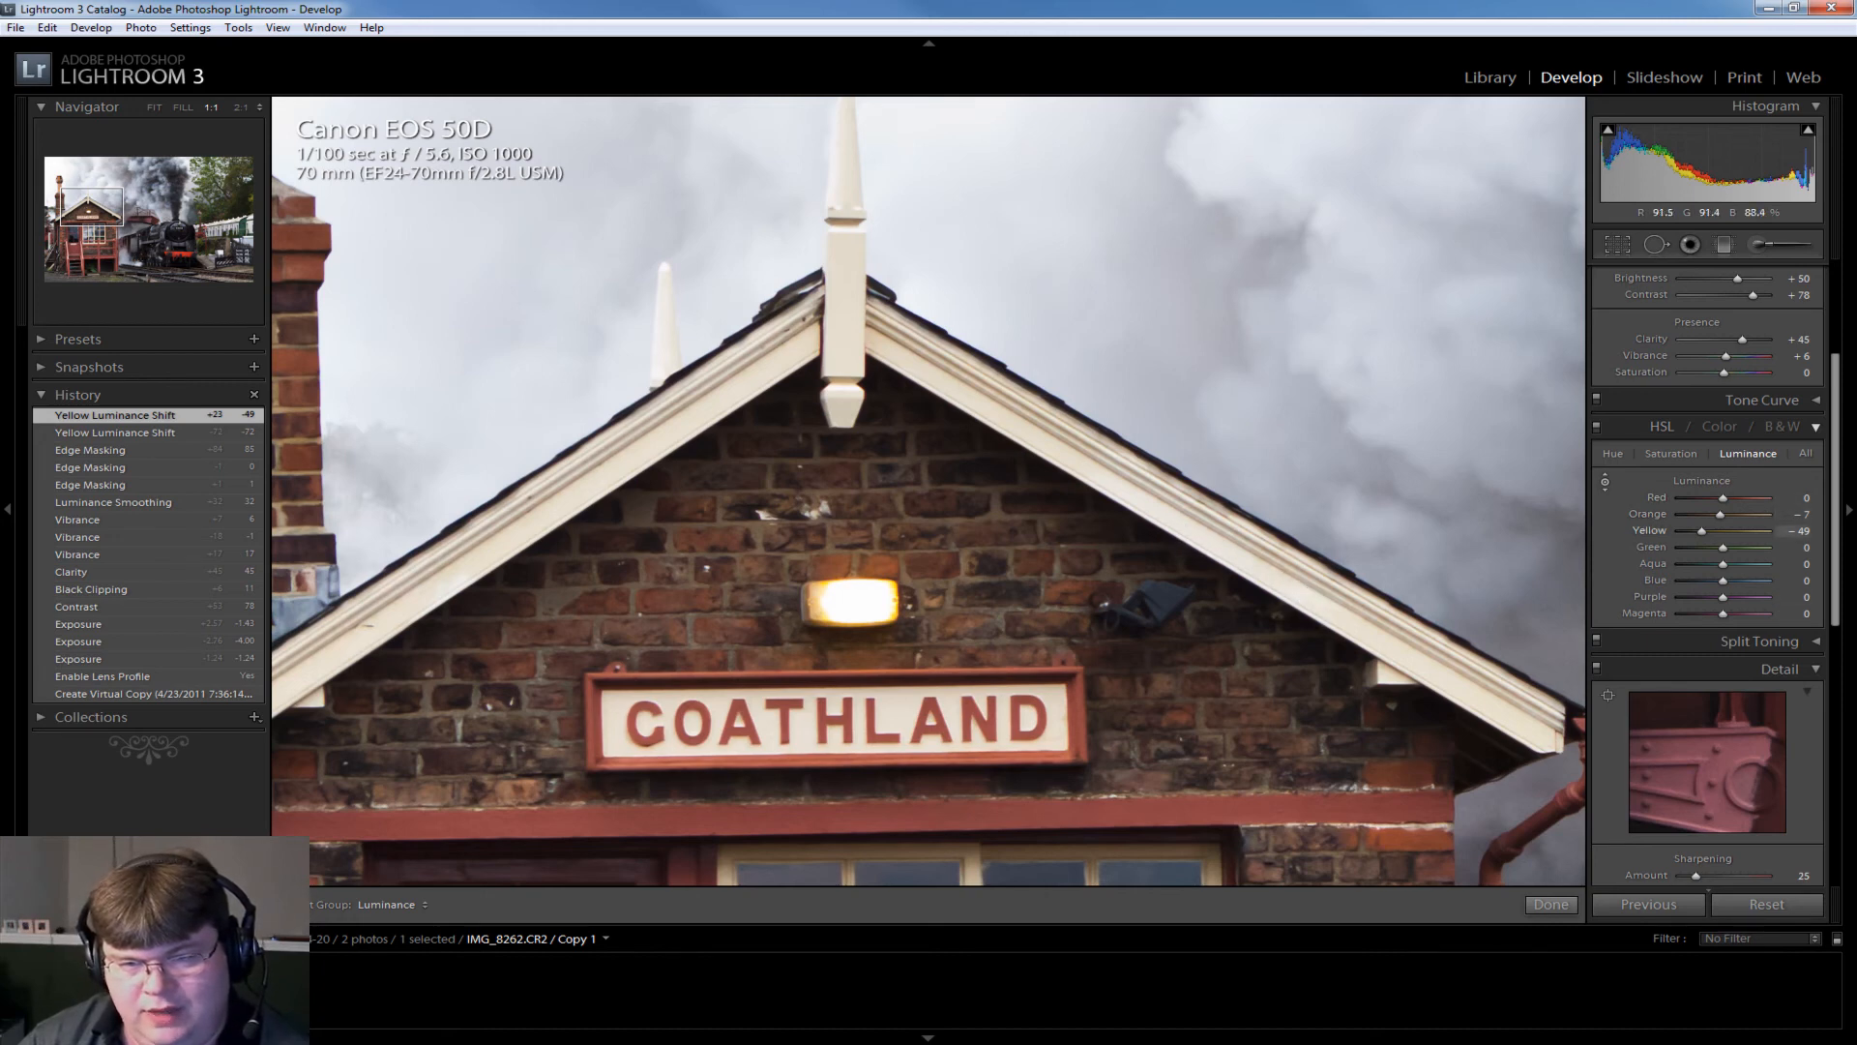
pyautogui.moveTo(845, 319); pyautogui.dragTo(845, 325)
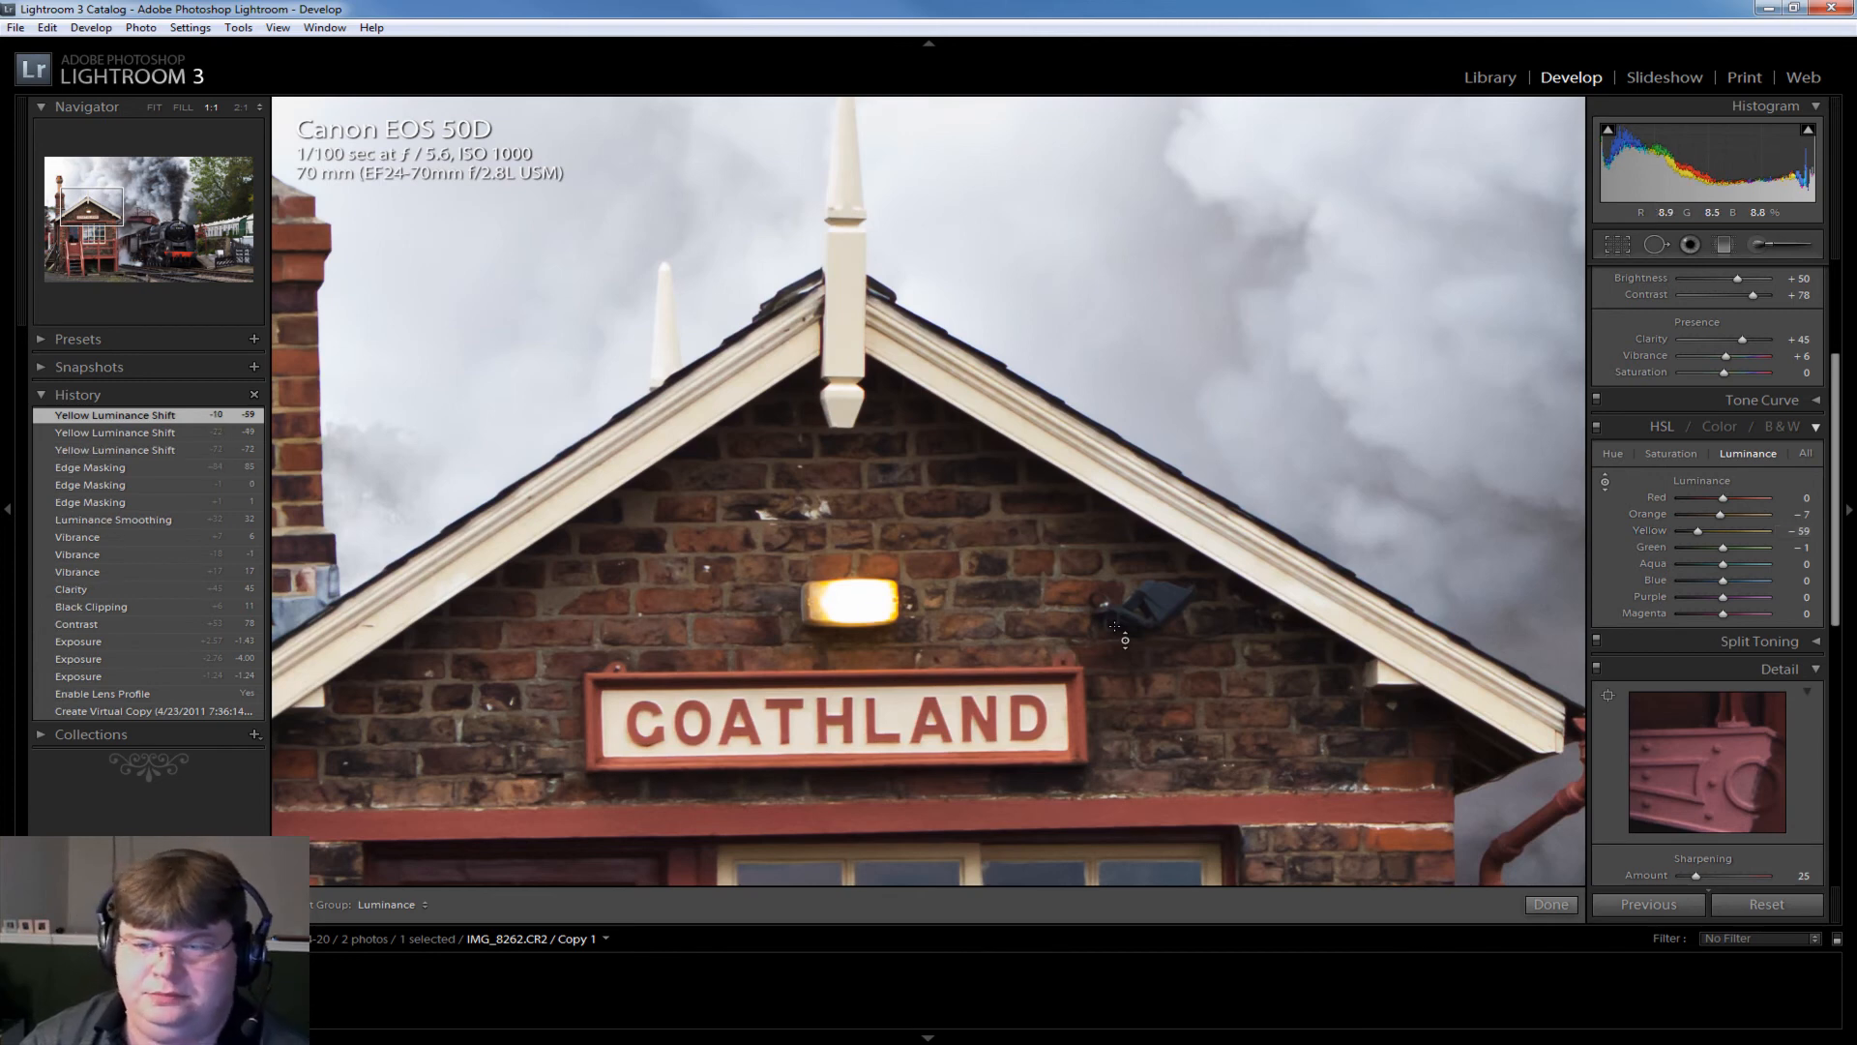
# Strengthen the roof trim's colour with targeted saturation adjustment, setting yellow to +28 and orange to +2, and finish the targeted adjustment.
pyautogui.click(1670, 453)
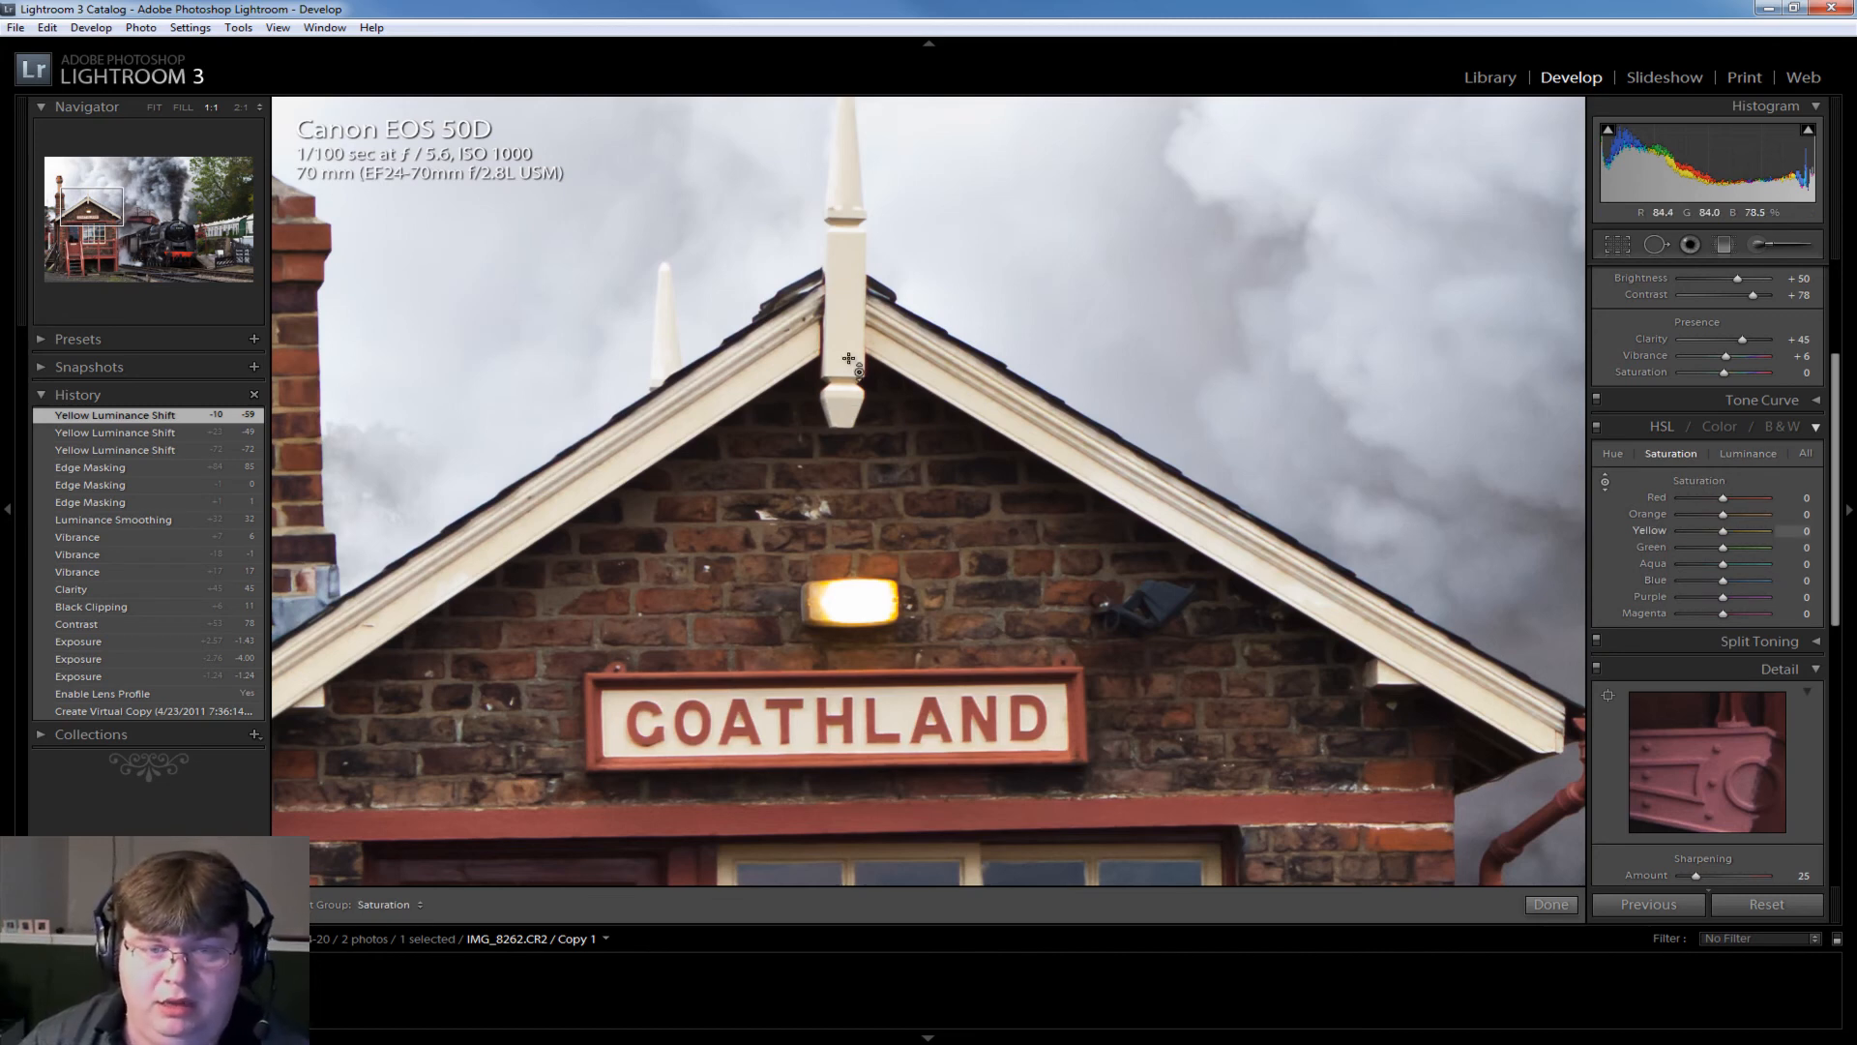
pyautogui.moveTo(843, 406); pyautogui.dragTo(844, 326)
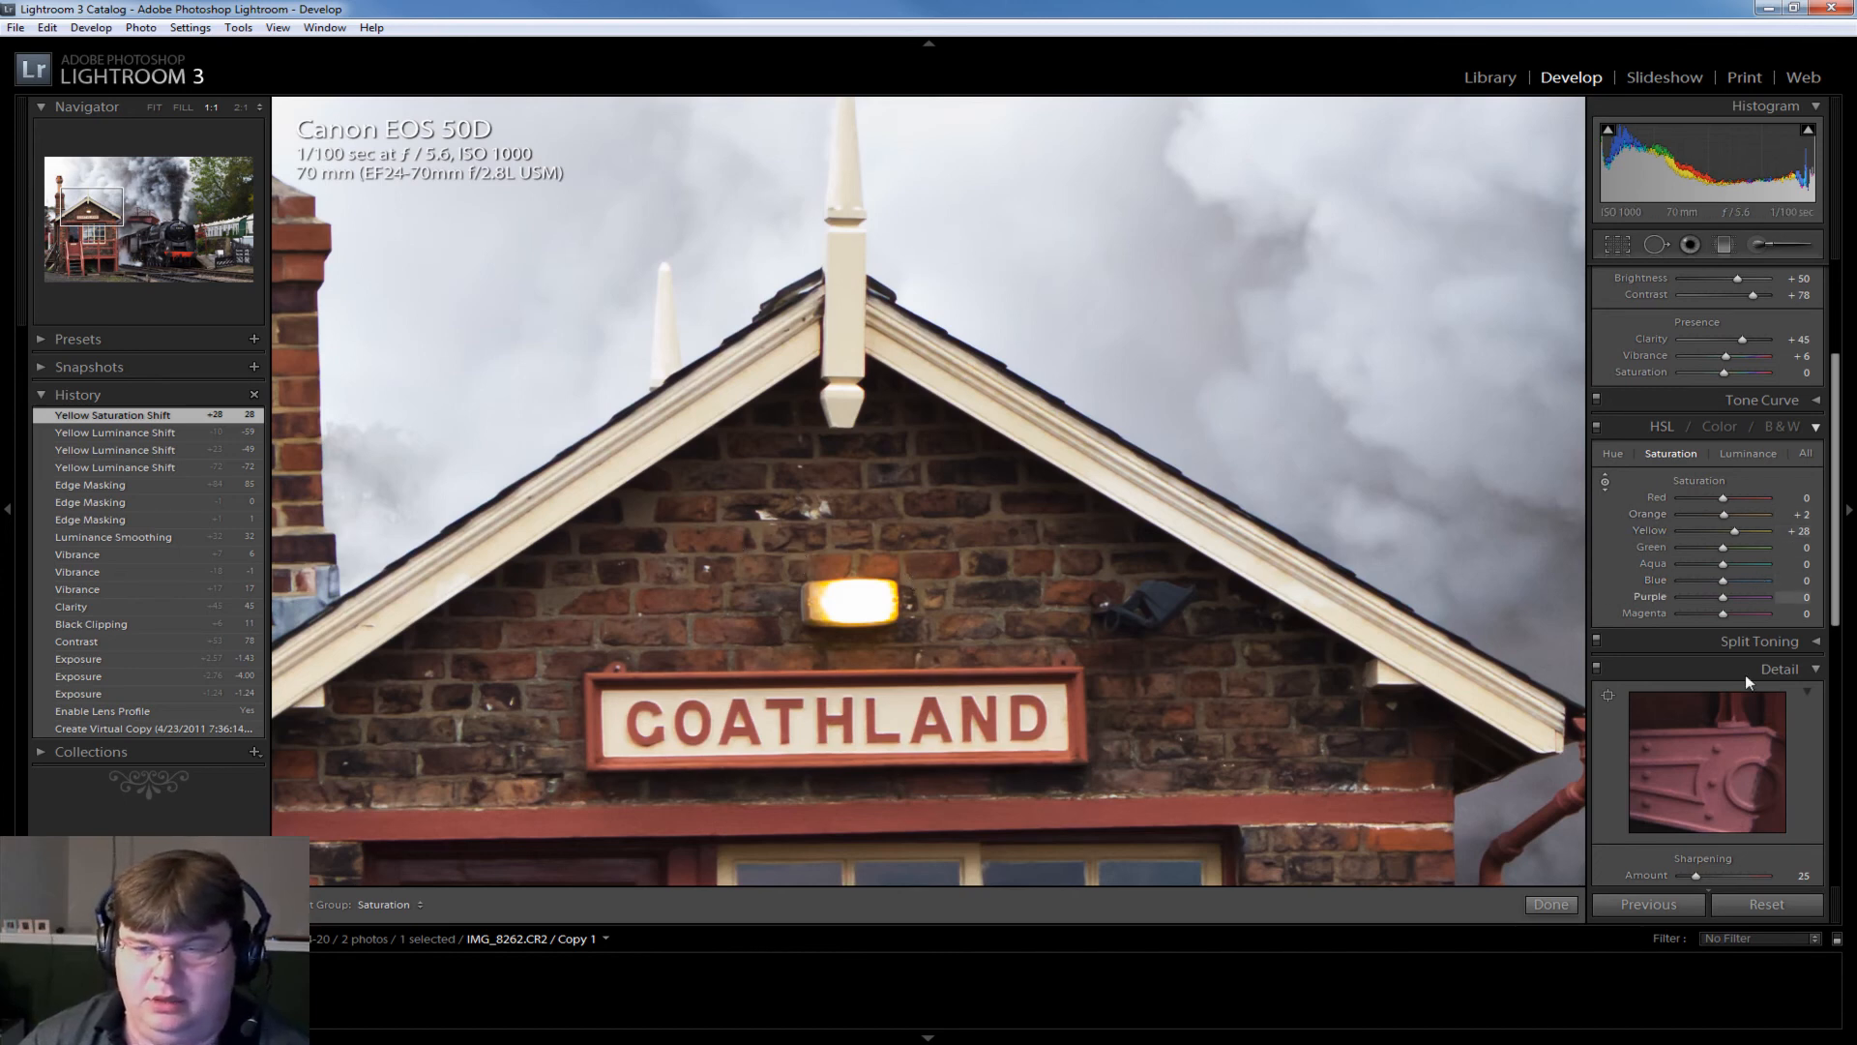
pyautogui.click(1605, 481)
pyautogui.click(972, 549)
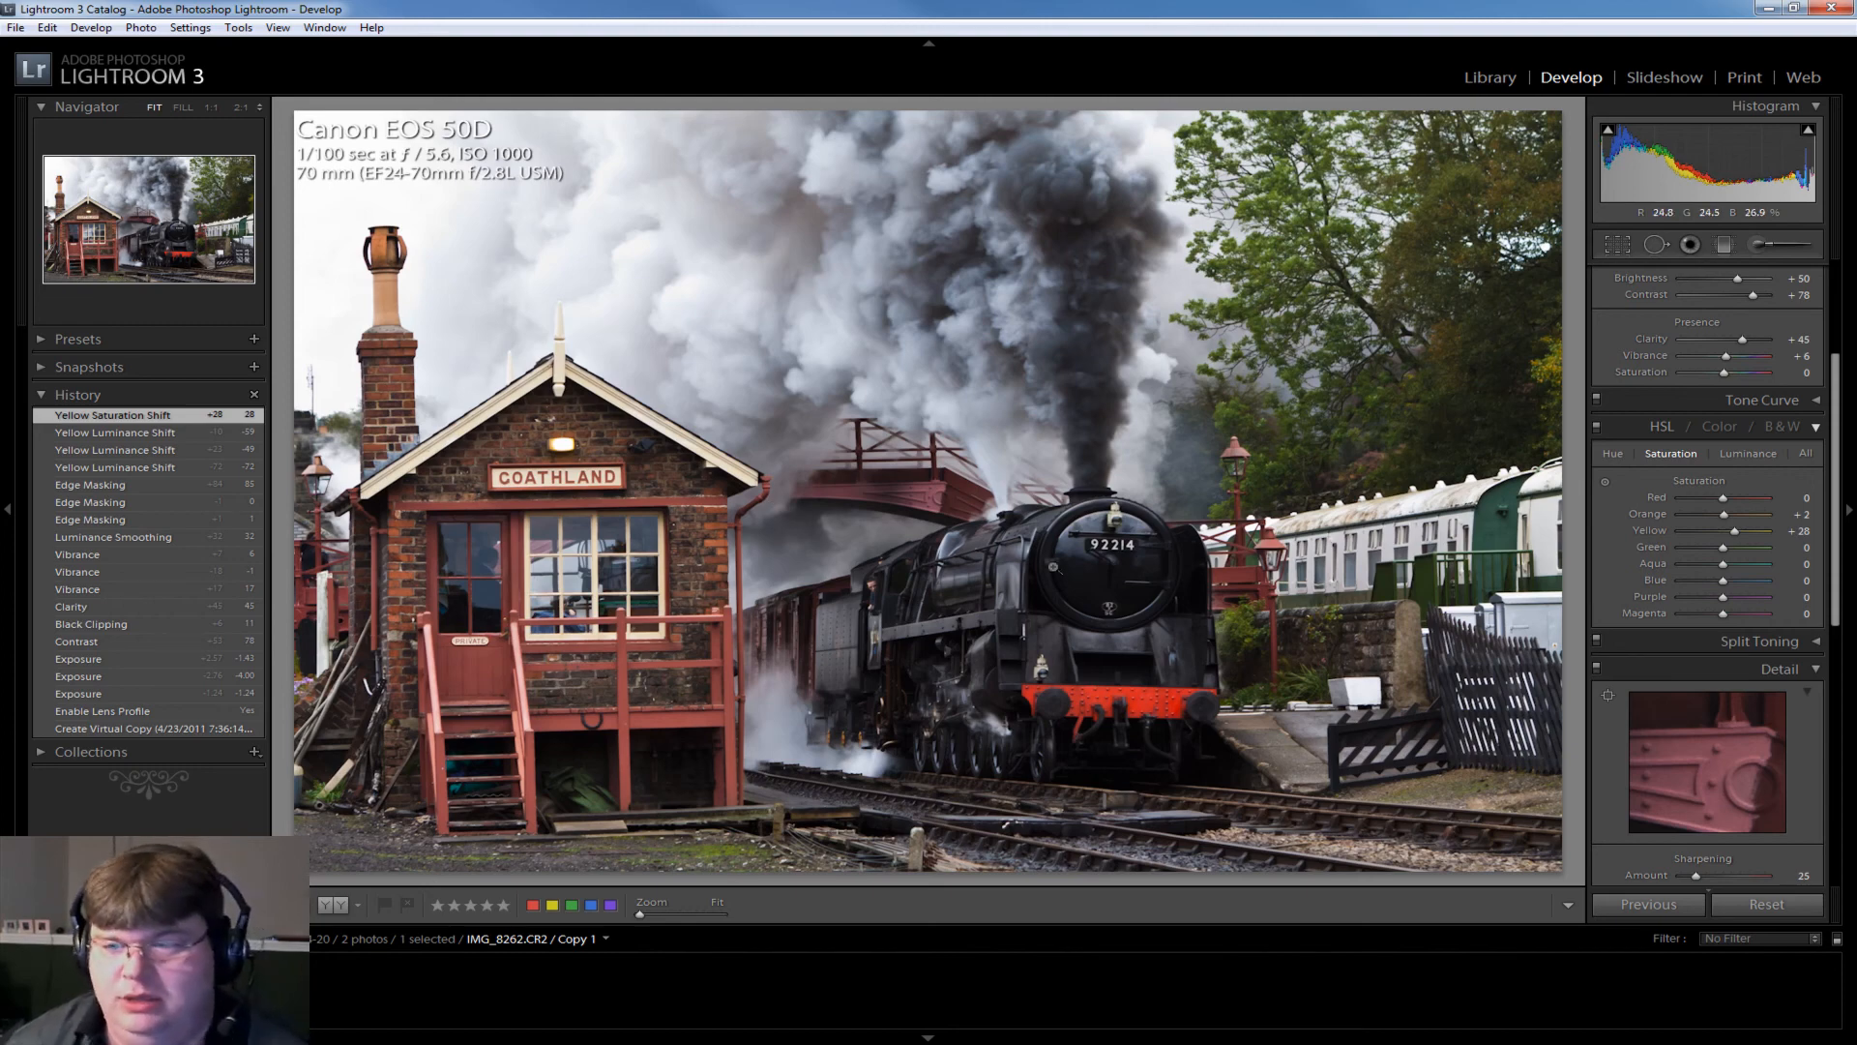
# Crop the photo at its original aspect ratio, trimming the upper smoke and the trees beside the train, and apply the crop.
pyautogui.click(1616, 243)
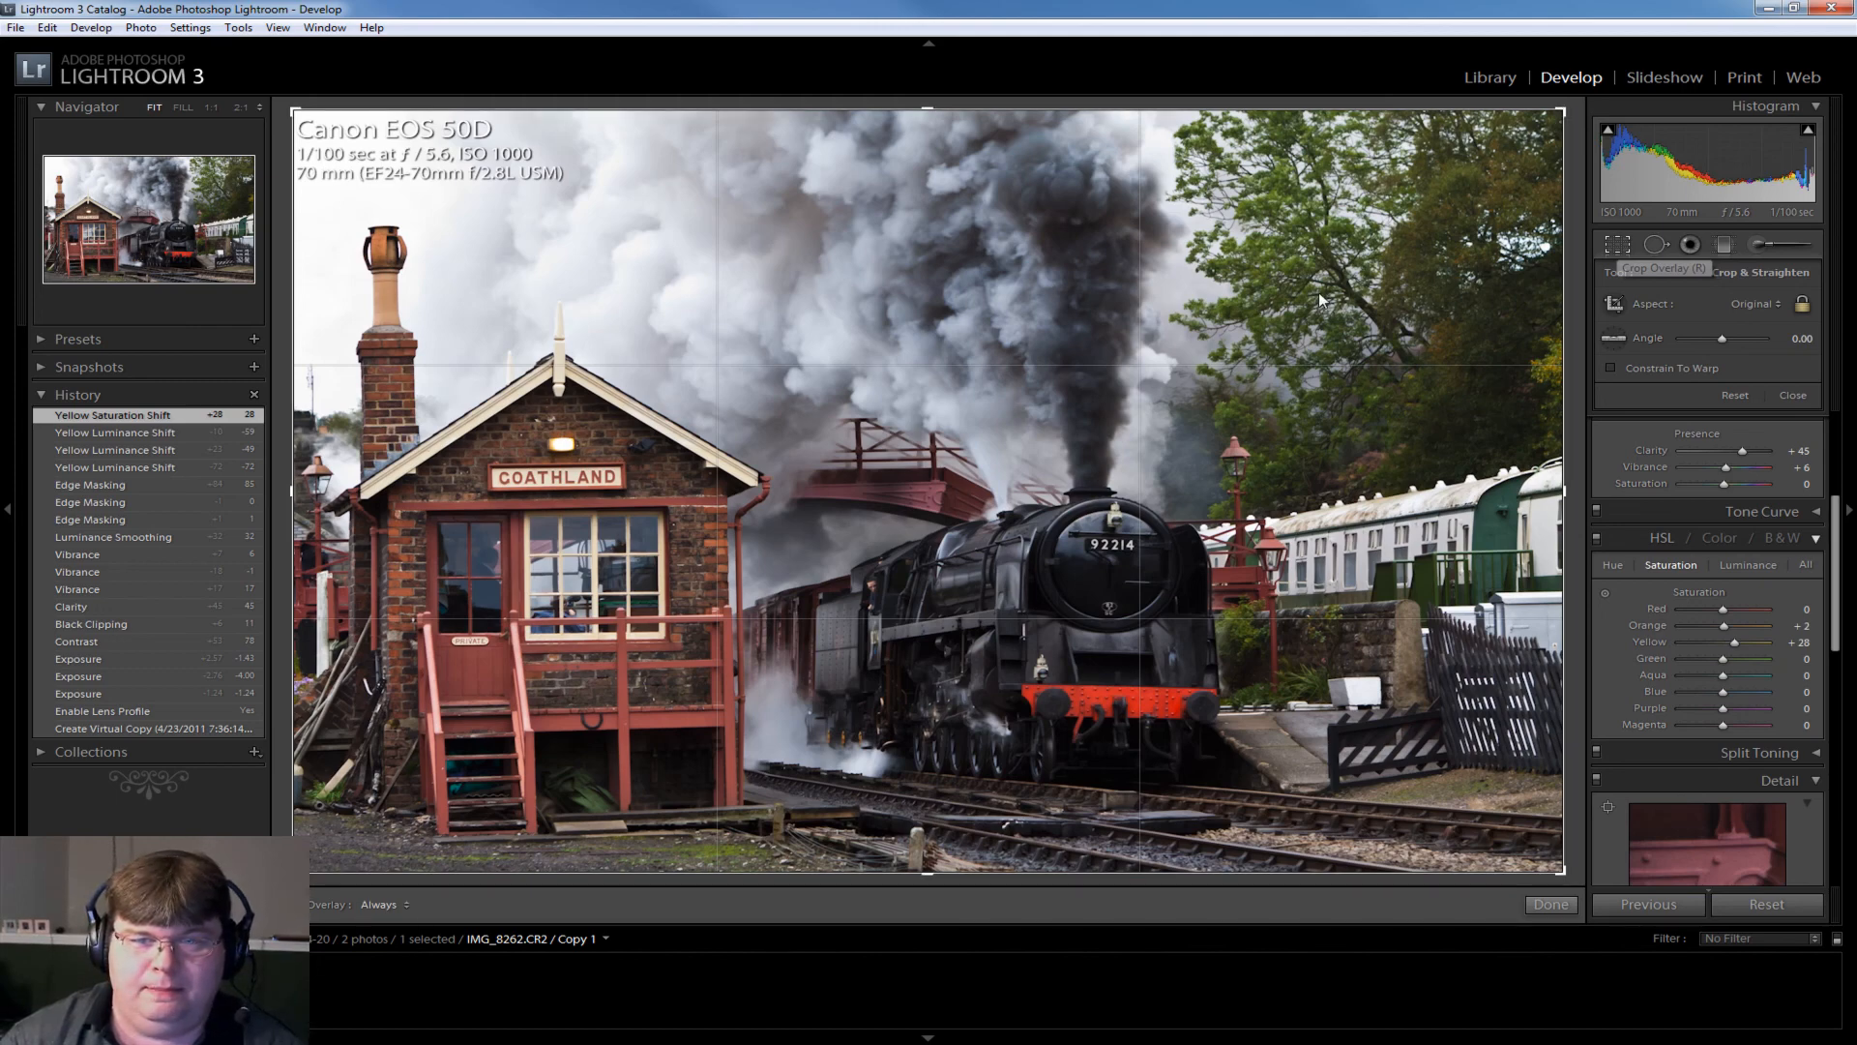
pyautogui.press('z')
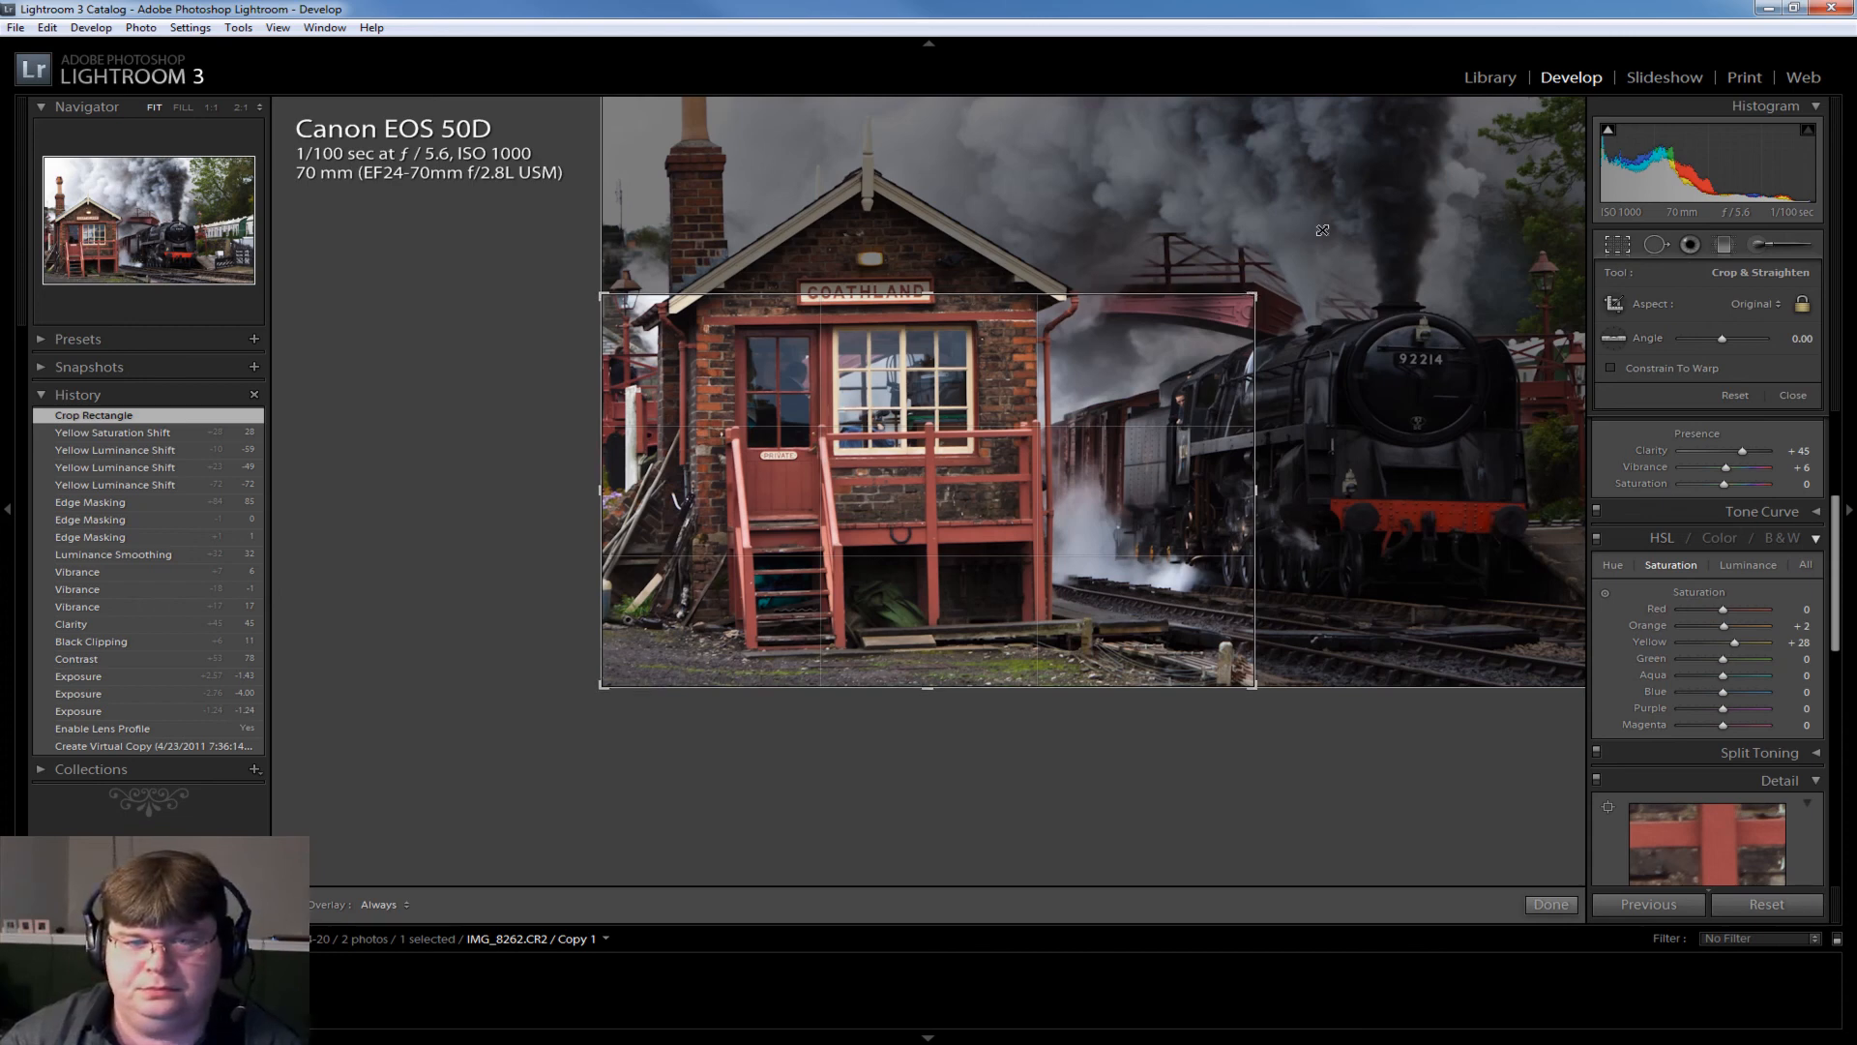
pyautogui.moveTo(1323, 230); pyautogui.dragTo(1487, 114)
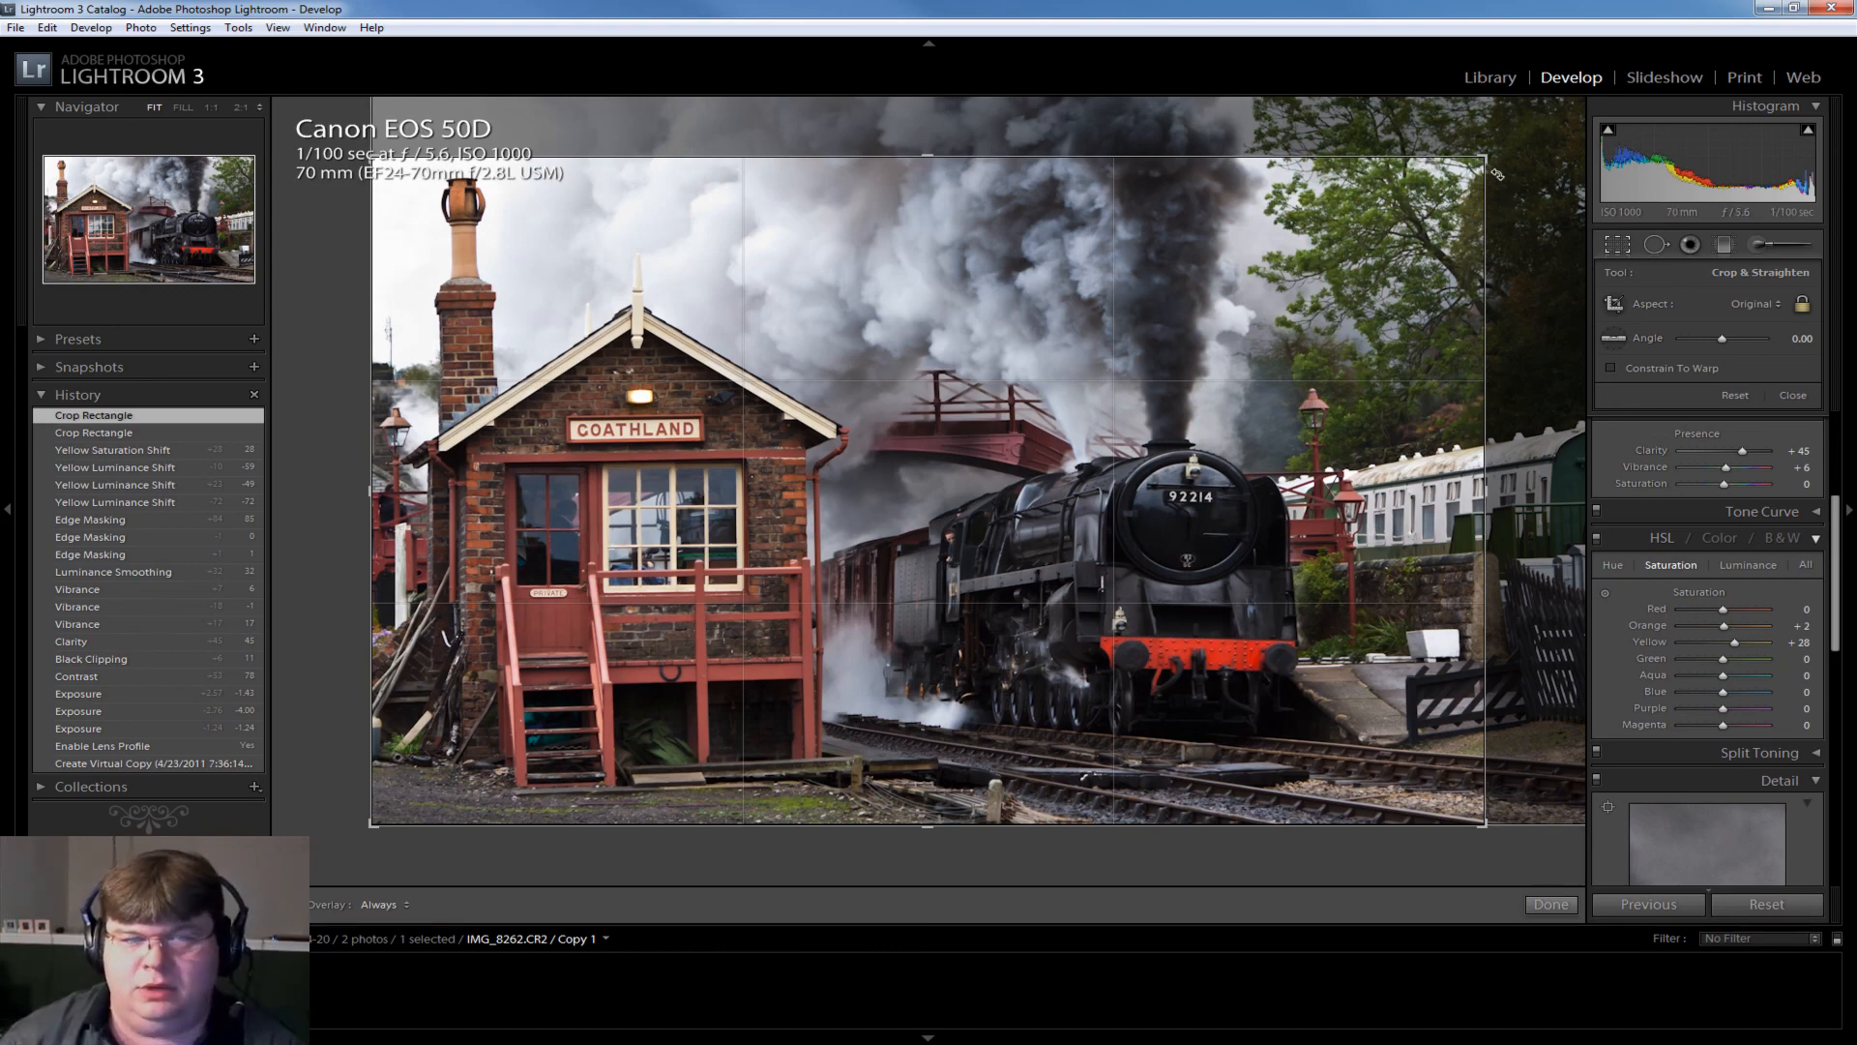
pyautogui.moveTo(1486, 158)
pyautogui.mouseDown()
pyautogui.moveTo(1364, 247)
pyautogui.moveTo(1479, 158)
pyautogui.mouseUp()
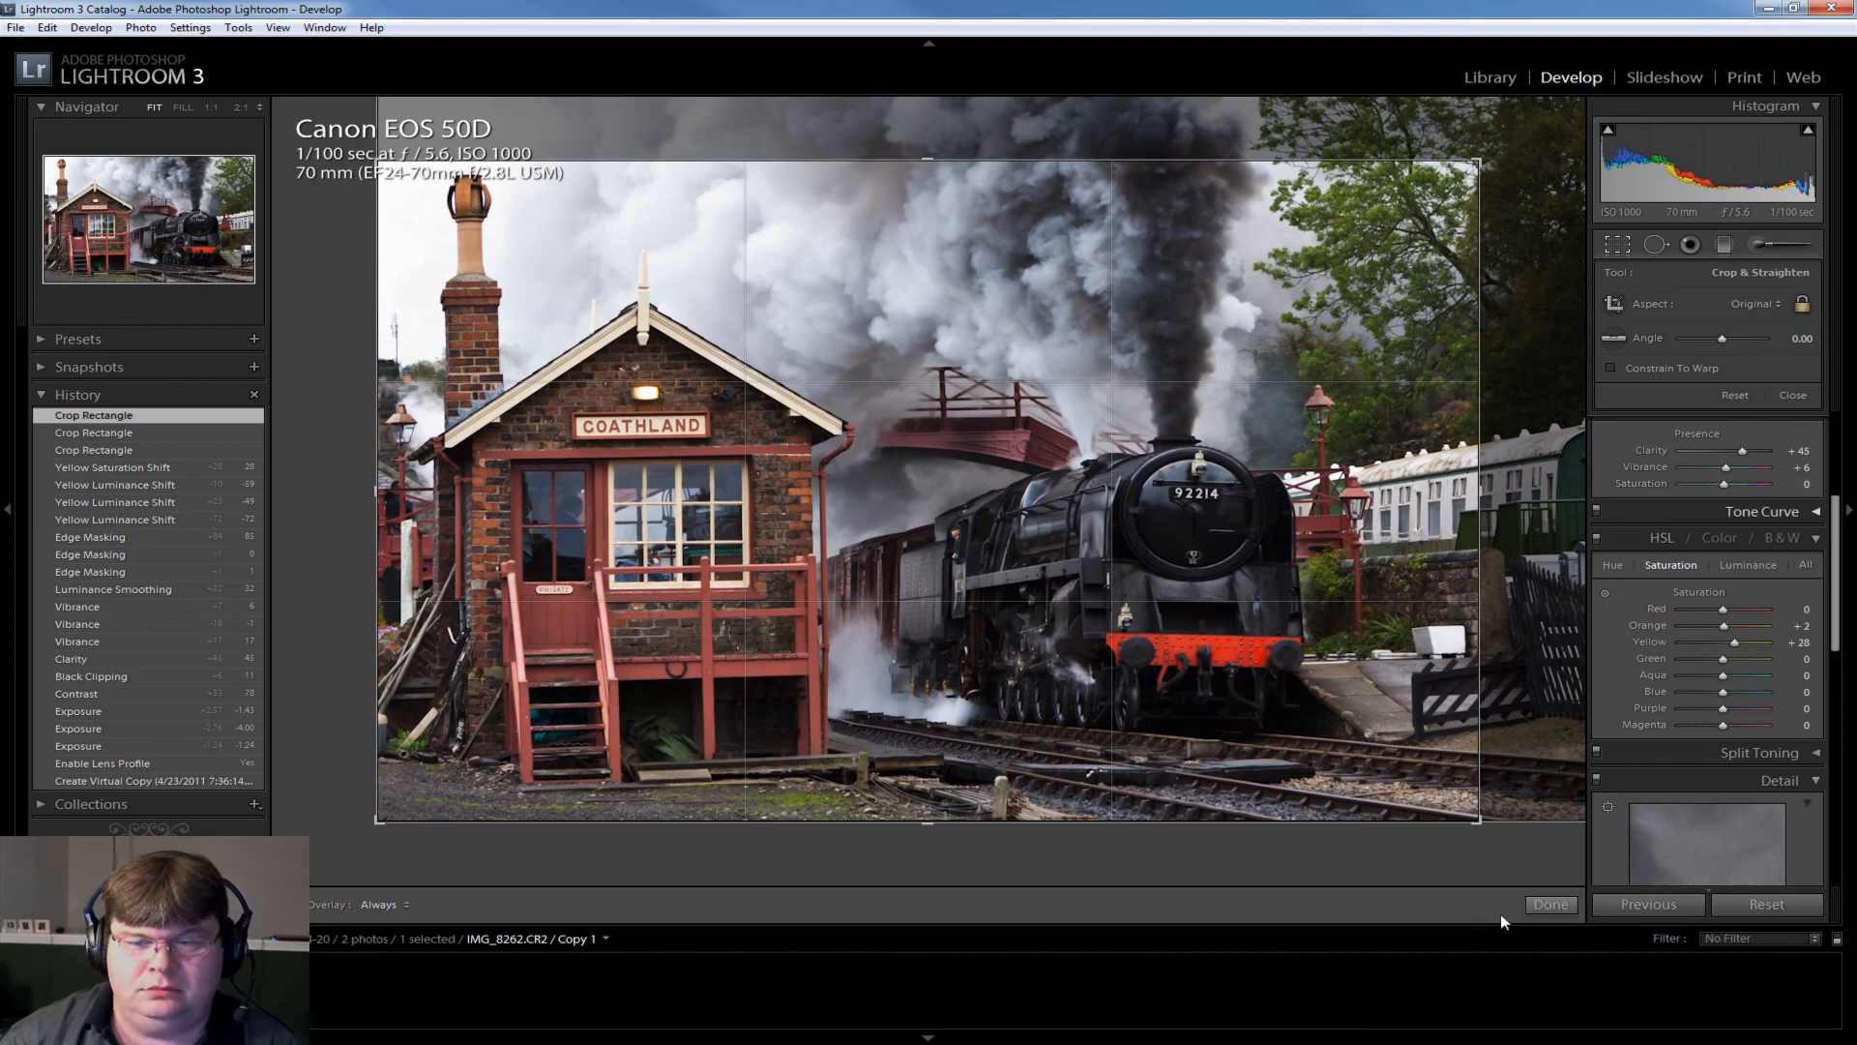
pyautogui.click(1551, 904)
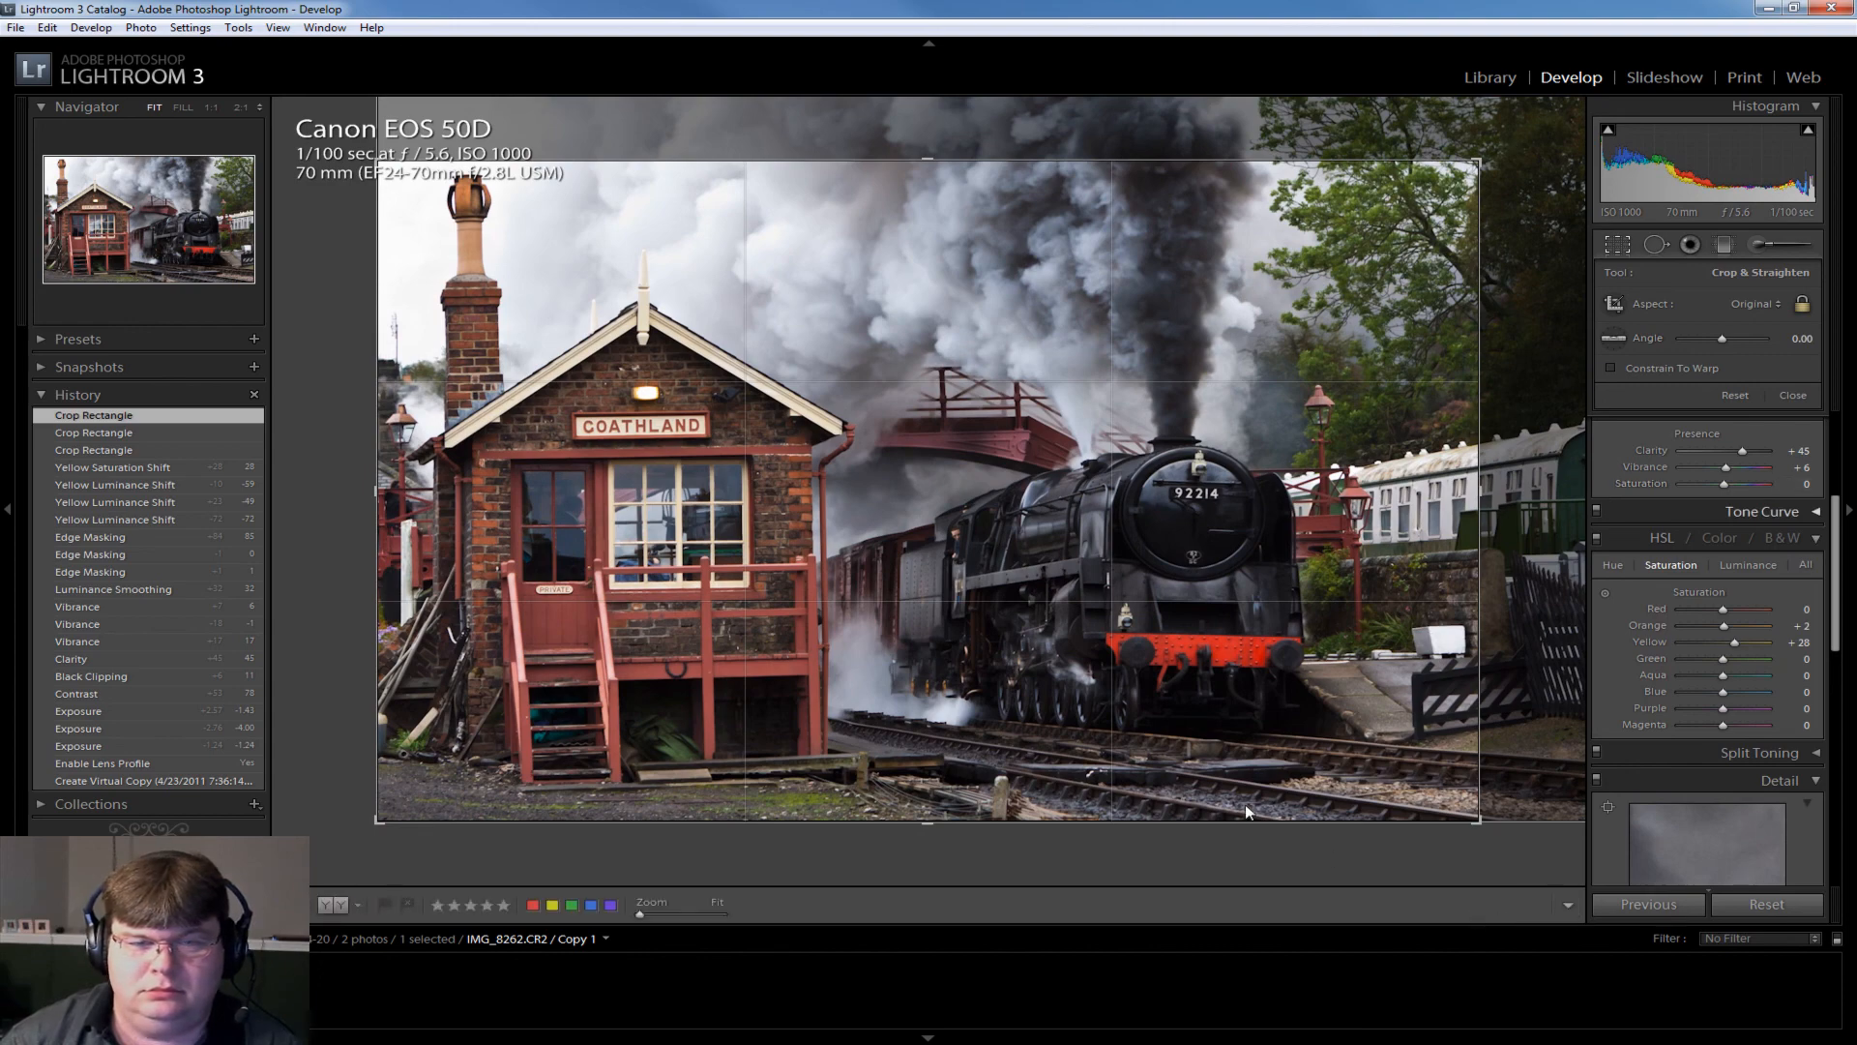